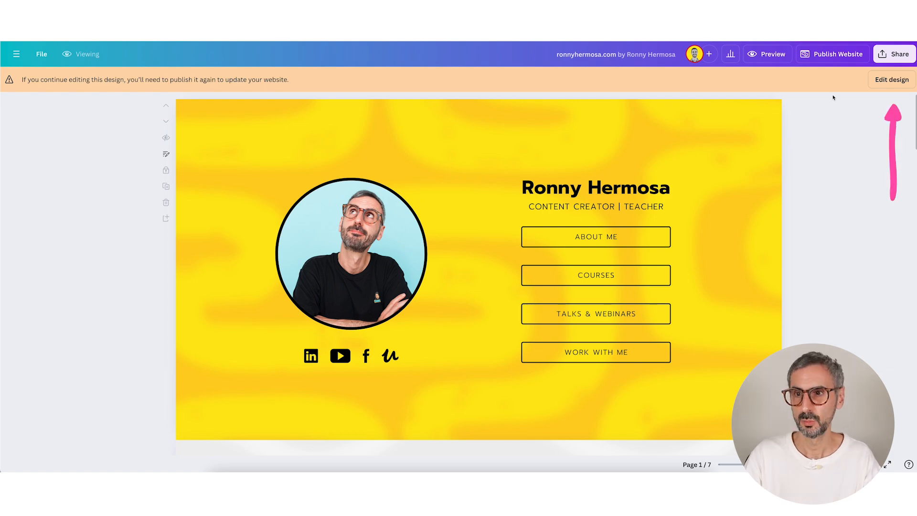
- Open the published website design for editing and browse its pages through to page 7
left_click(891, 80)
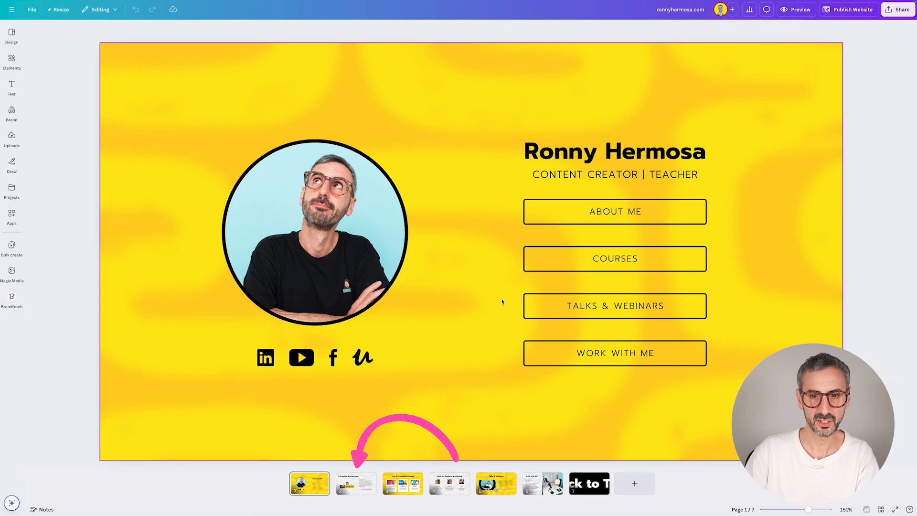
scroll(497, 296, "down", 3)
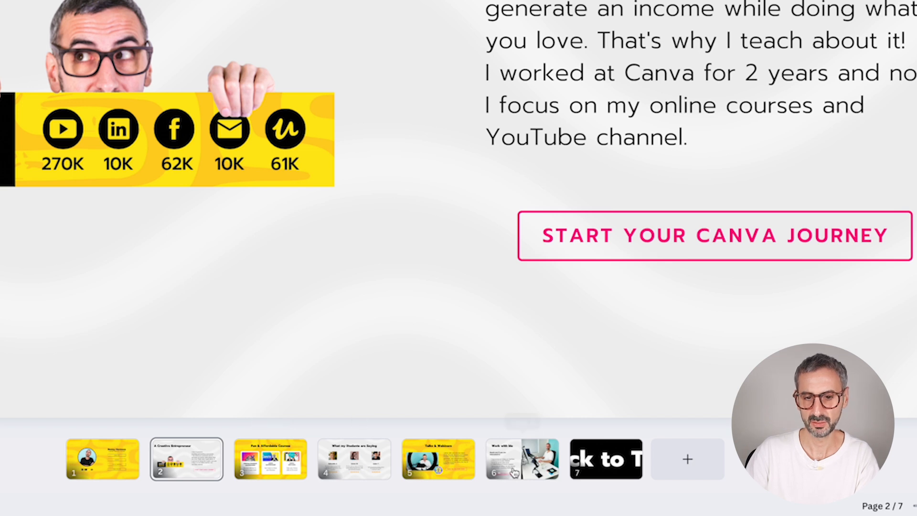
left_click(593, 476)
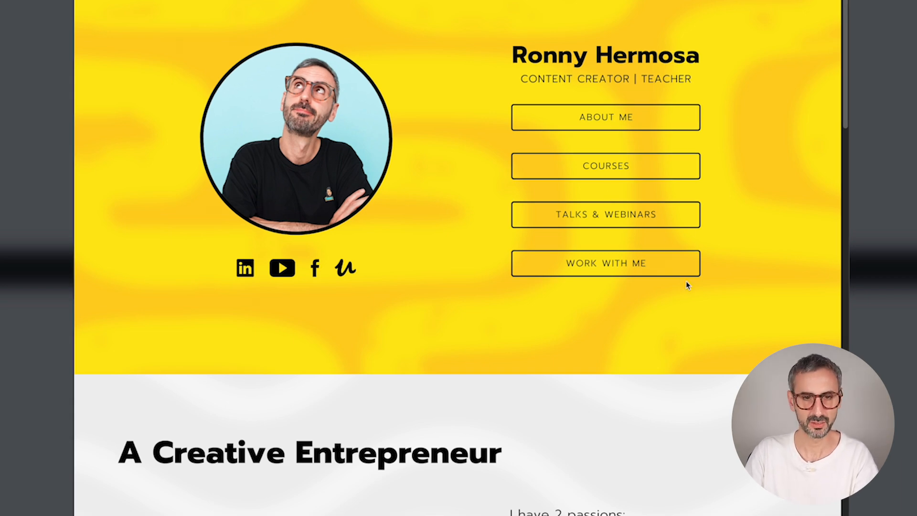
- Examine every section of the website preview down to Work with Me and Back to Top, returning to the header at the end
scroll(664, 279, "down", 6)
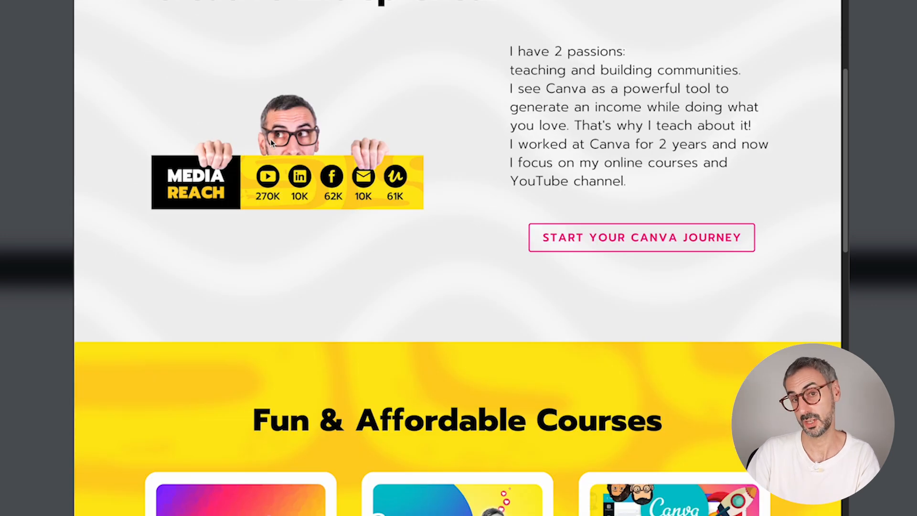
scroll(255, 84, "up", 3)
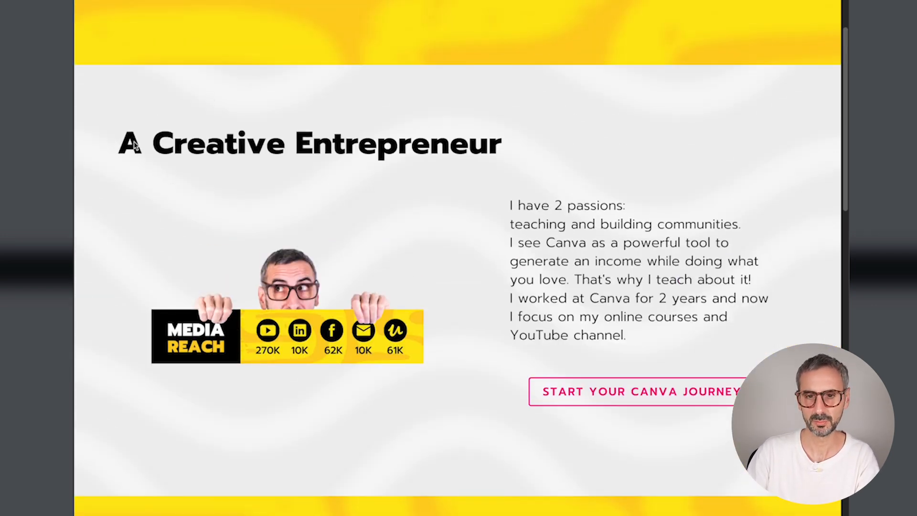
scroll(646, 362, "down", 3)
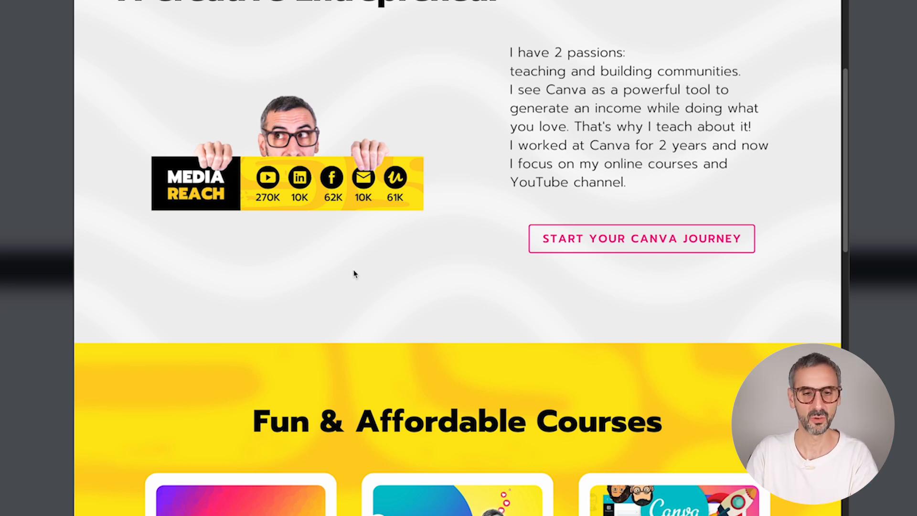
scroll(364, 207, "down", 5)
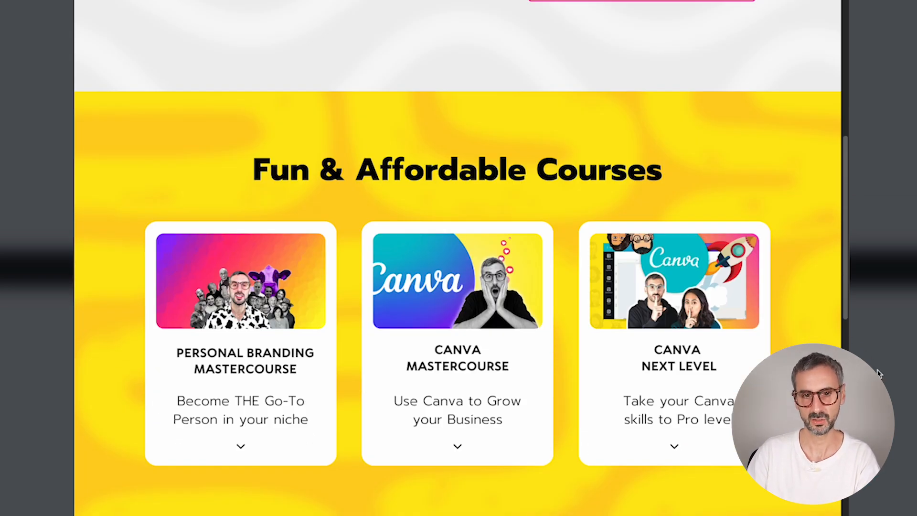
scroll(485, 301, "down", 2)
scroll(485, 303, "down", 5)
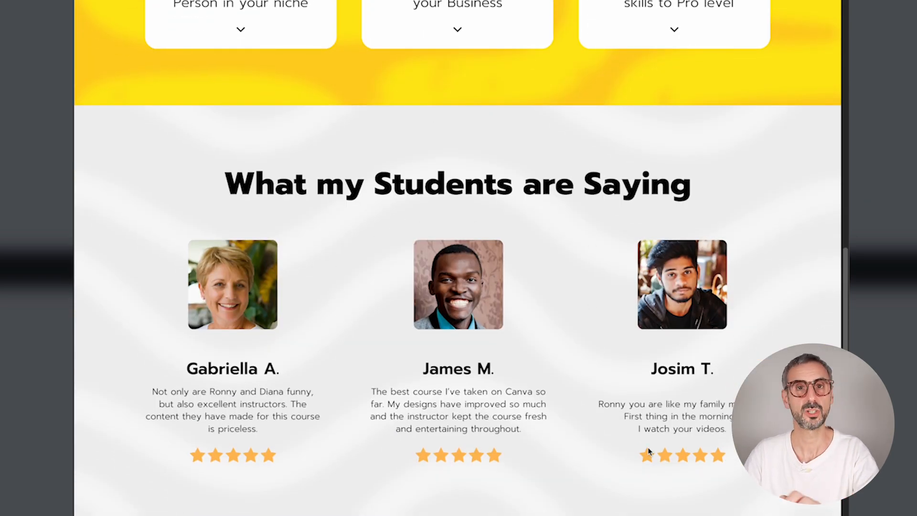
scroll(650, 446, "down", 7)
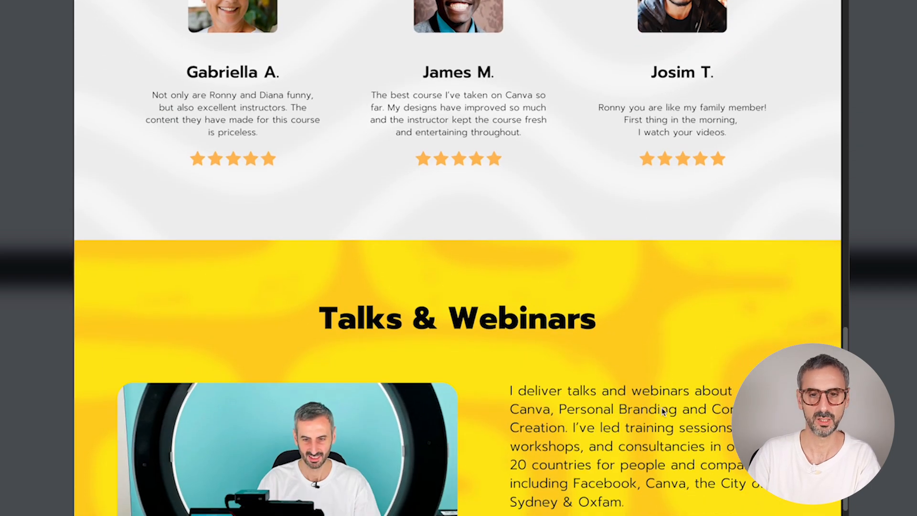
scroll(674, 372, "down", 1)
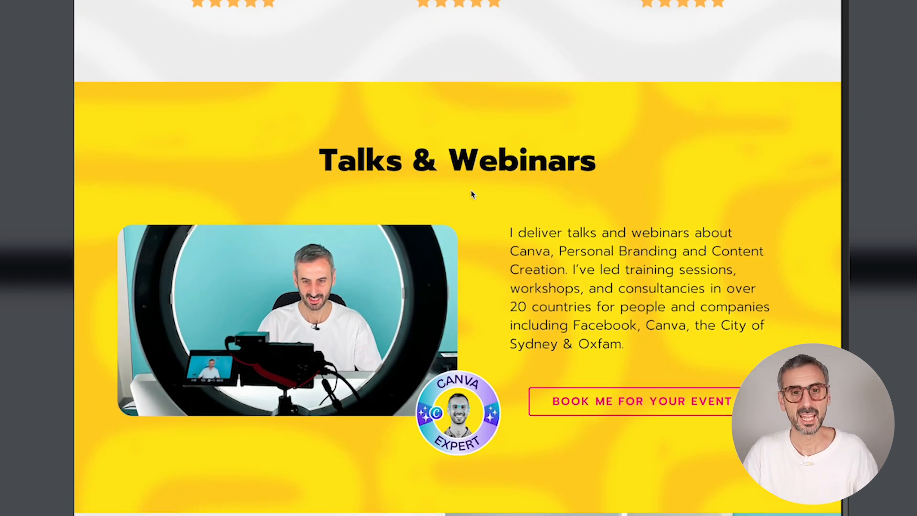
scroll(464, 210, "down", 1)
scroll(482, 243, "down", 2)
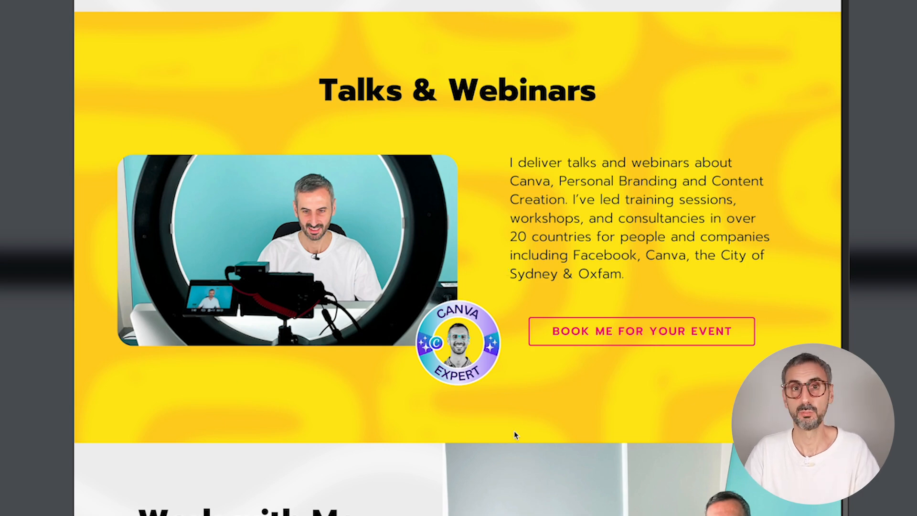
scroll(545, 363, "down", 6)
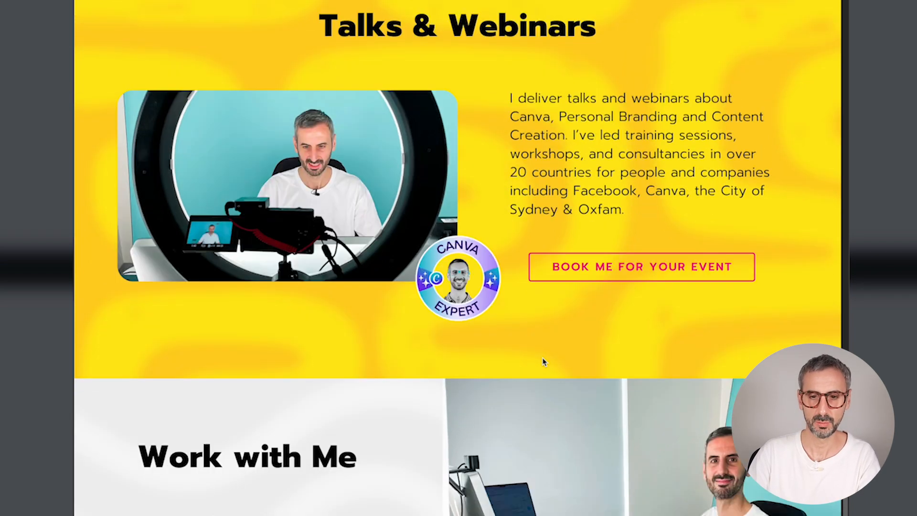
scroll(389, 310, "down", 2)
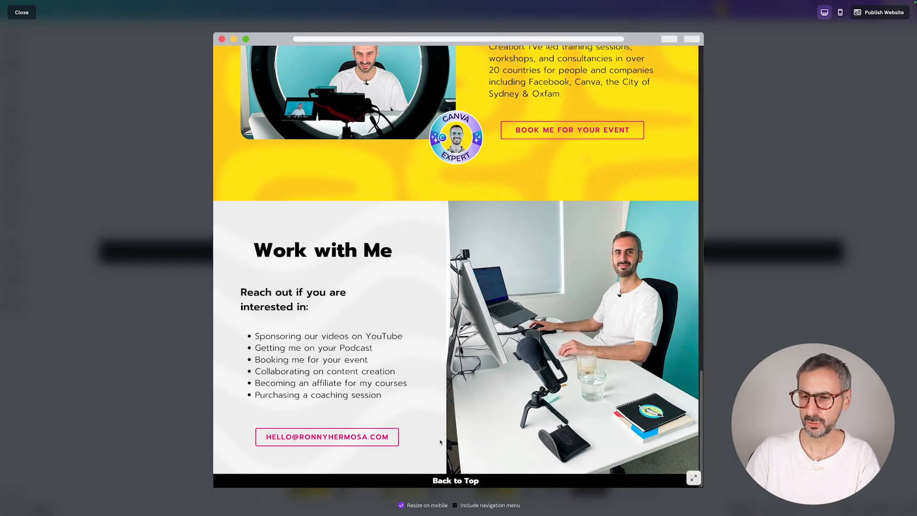
scroll(581, 268, "up", 20)
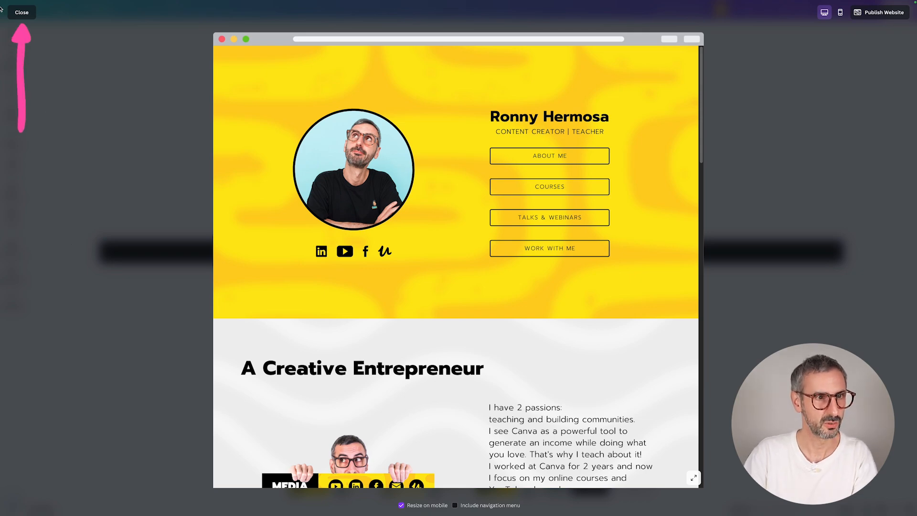
- Close the website preview and return to the first page of the design
left_click(21, 12)
scroll(370, 262, "up", 15)
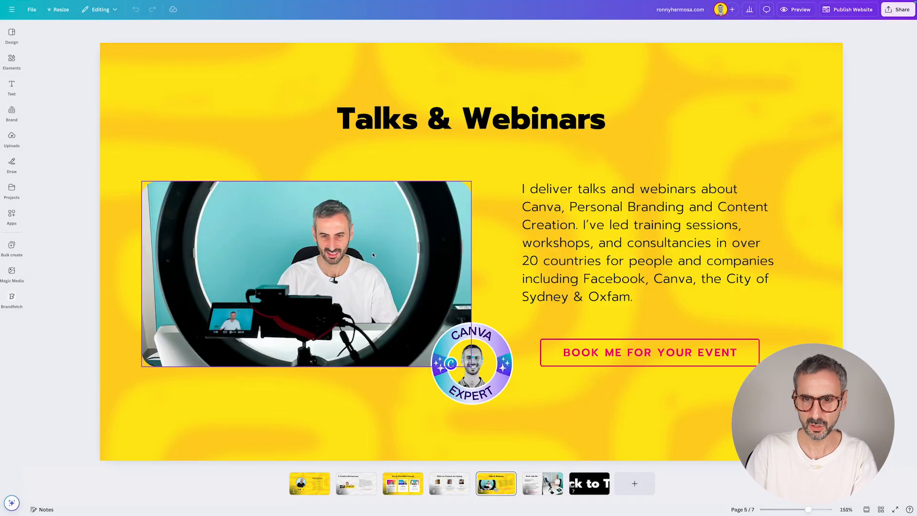
scroll(389, 329, "up", 6)
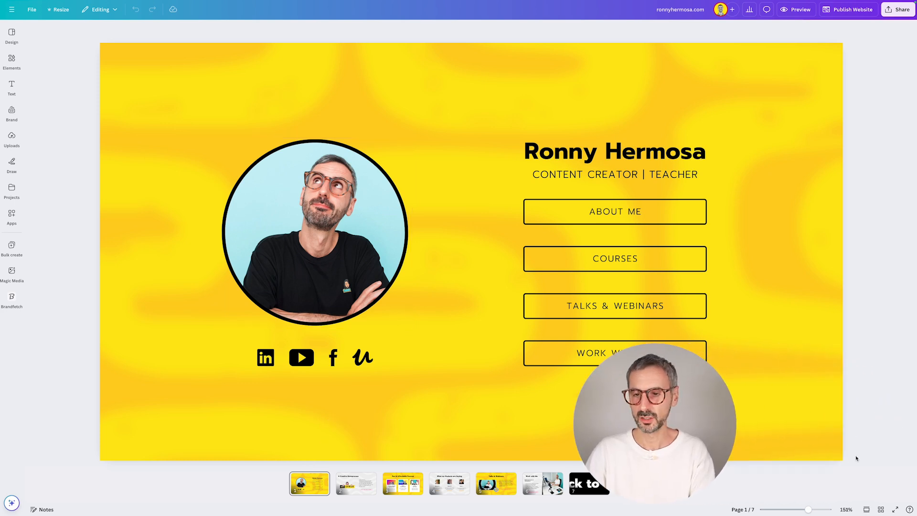
- Review individual website pages from the creative entrepreneur section through Talks & Webinars, and return to page 1
left_click_drag(808, 509, 798, 509)
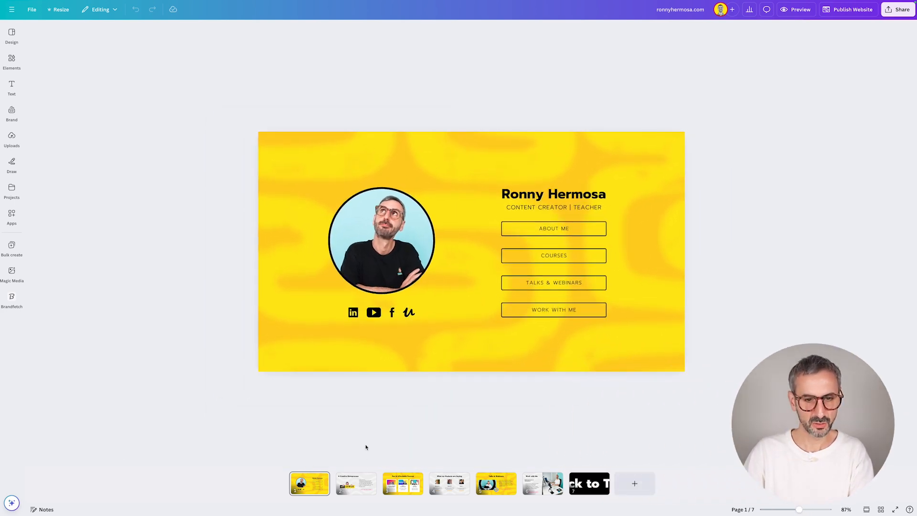
left_click(354, 489)
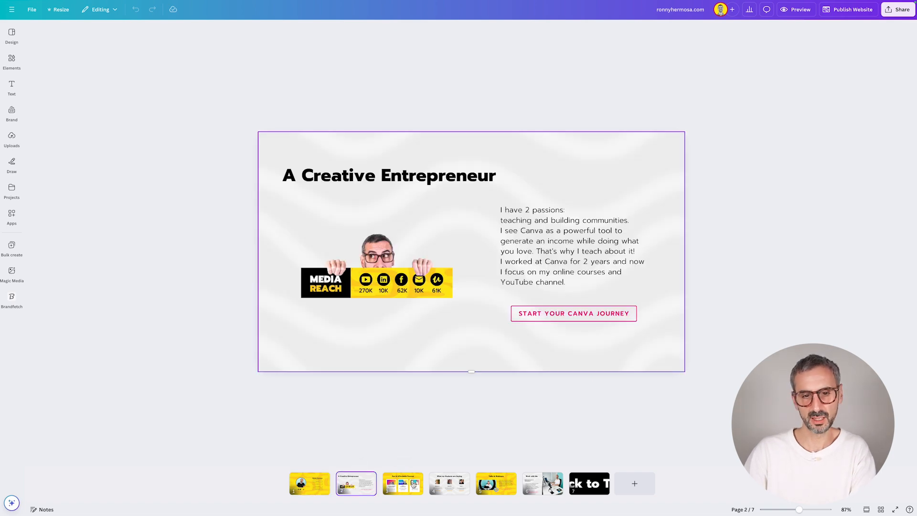
left_click(412, 485)
left_click(445, 484)
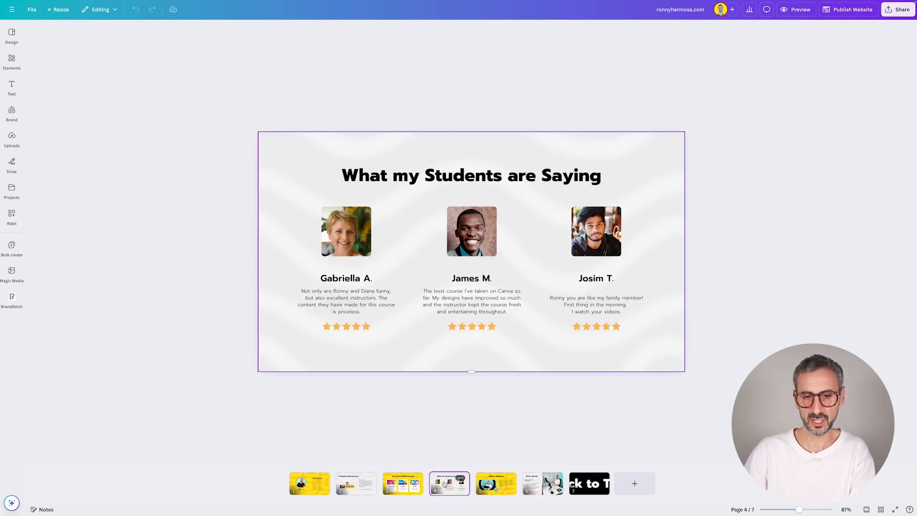
left_click(503, 484)
left_click(309, 489)
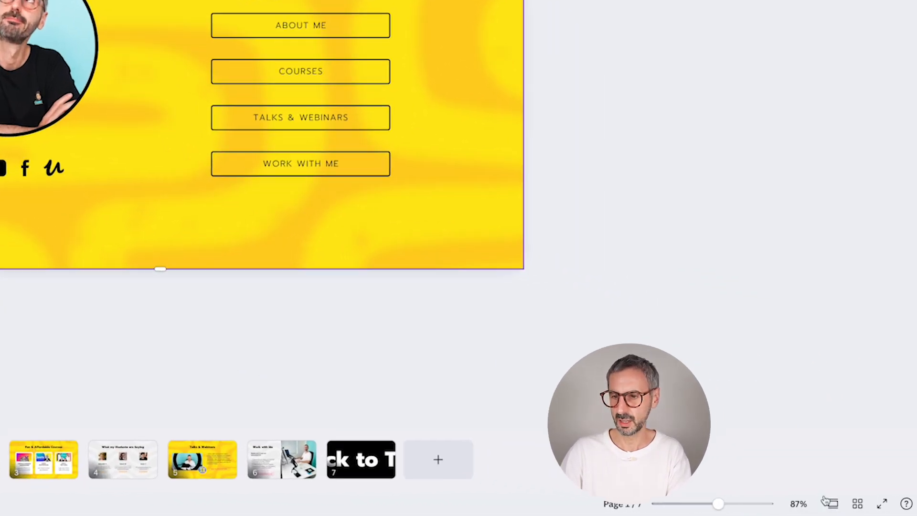
- Switch the editor to scroll view and look through the stacked pages down to Work with Me
left_click(864, 509)
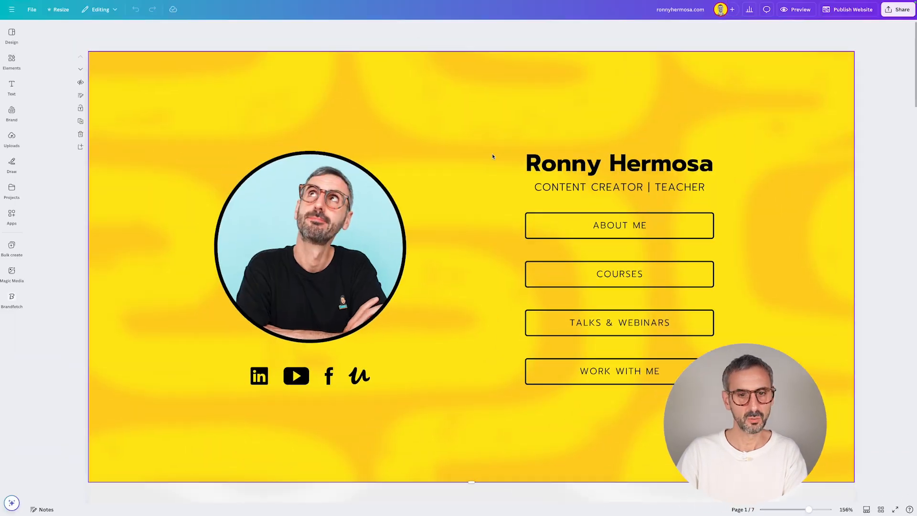
scroll(504, 176, "down", 10)
scroll(506, 179, "down", 20)
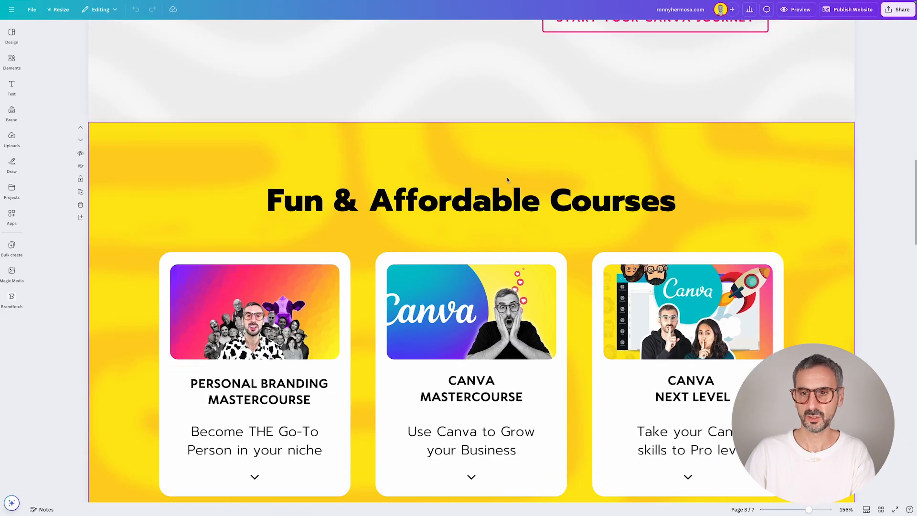
scroll(515, 166, "down", 5)
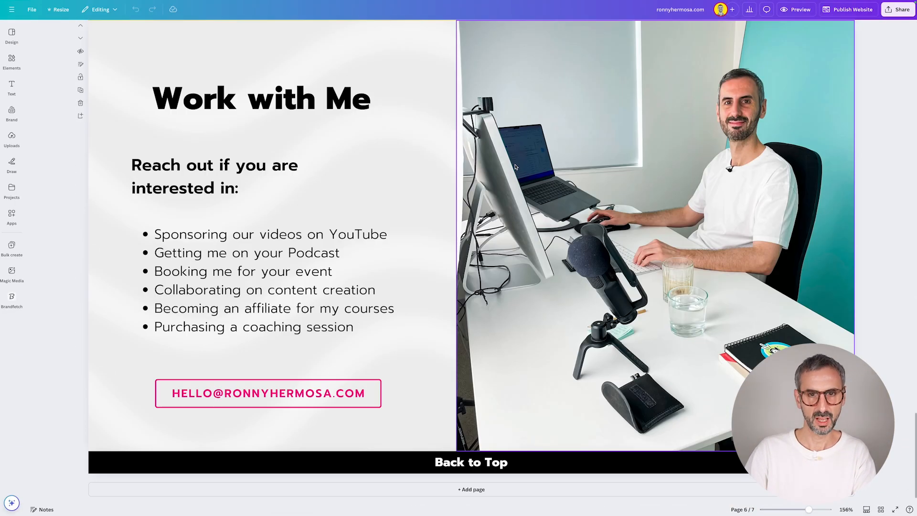
scroll(473, 143, "up", 10)
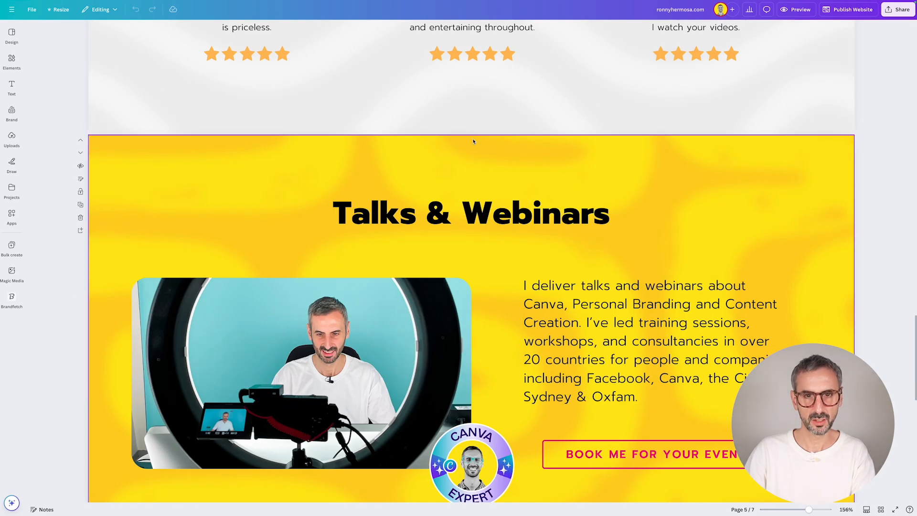
- Examine the boundary between the student testimonials page and the Talks & Webinars page by selecting their backgrounds
left_click(472, 140)
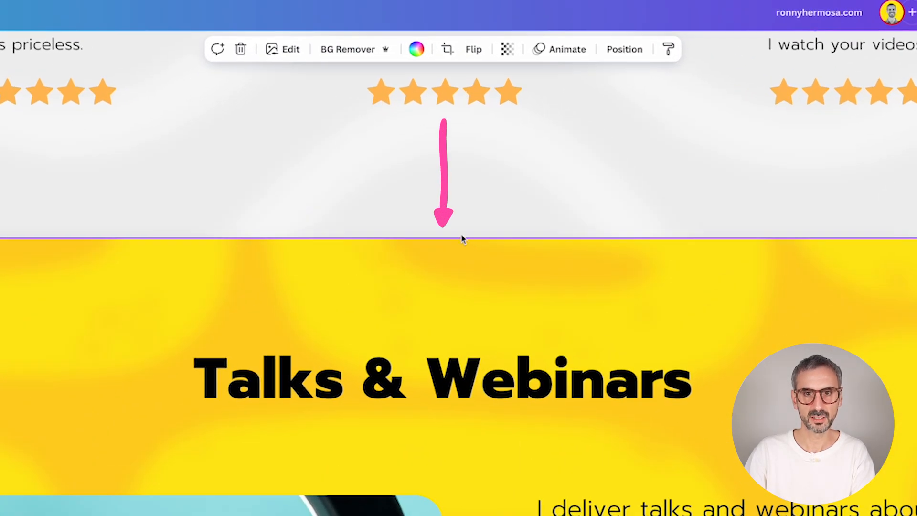
left_click(462, 234)
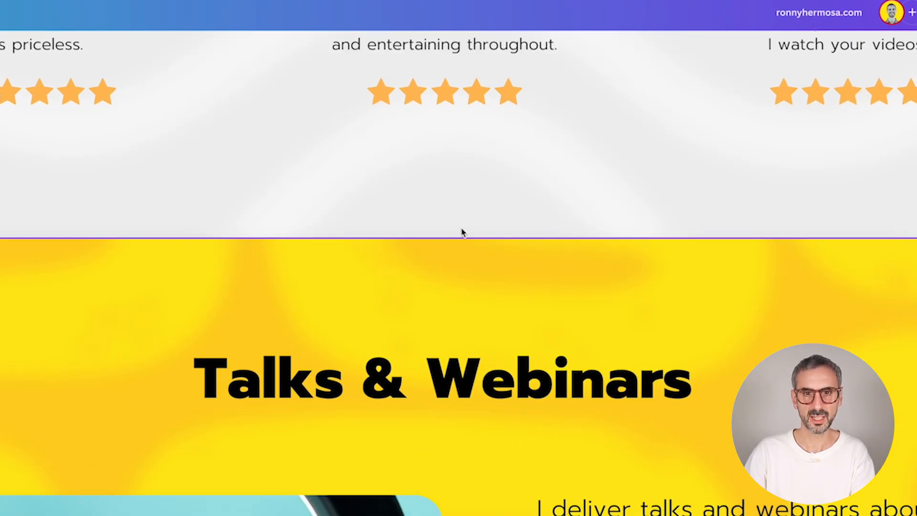
left_click(460, 265)
mouse_move(459, 237)
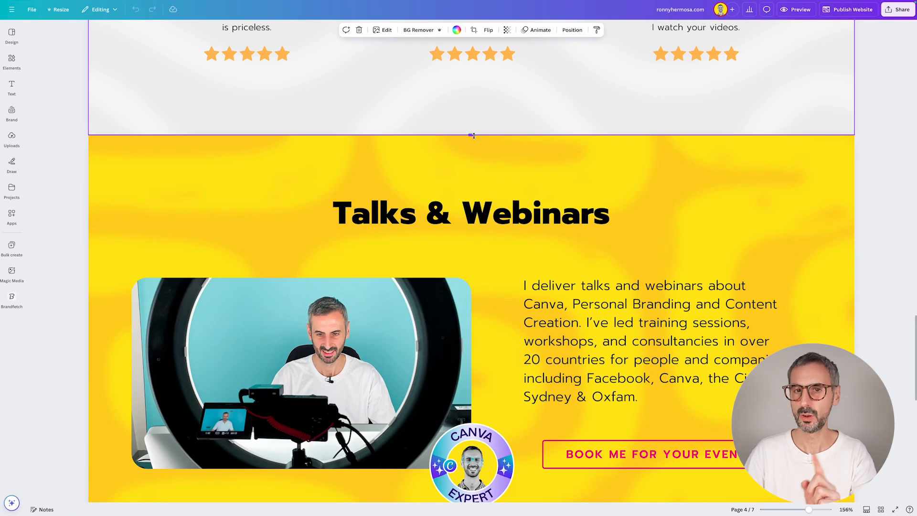
- Go back to page 1, restore thumbnail view and zoom the page out to 98%
scroll(569, 188, "up", 20)
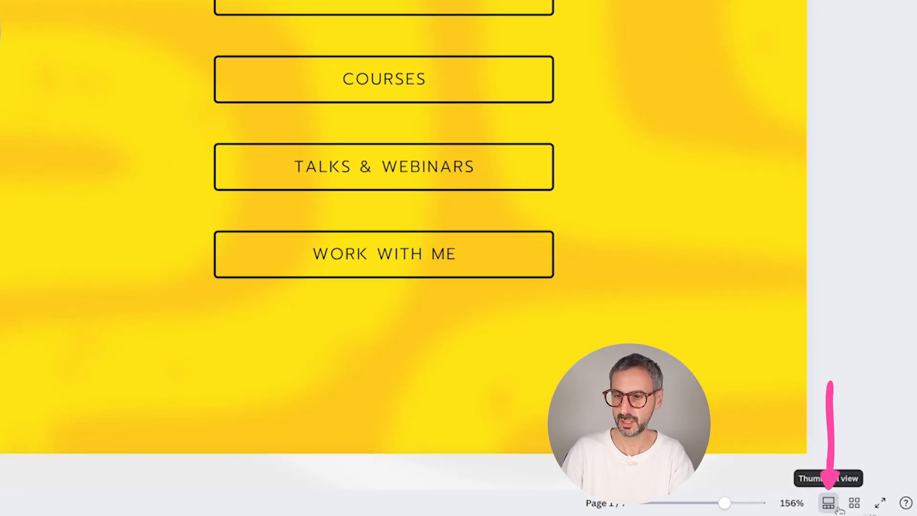
left_click(828, 504)
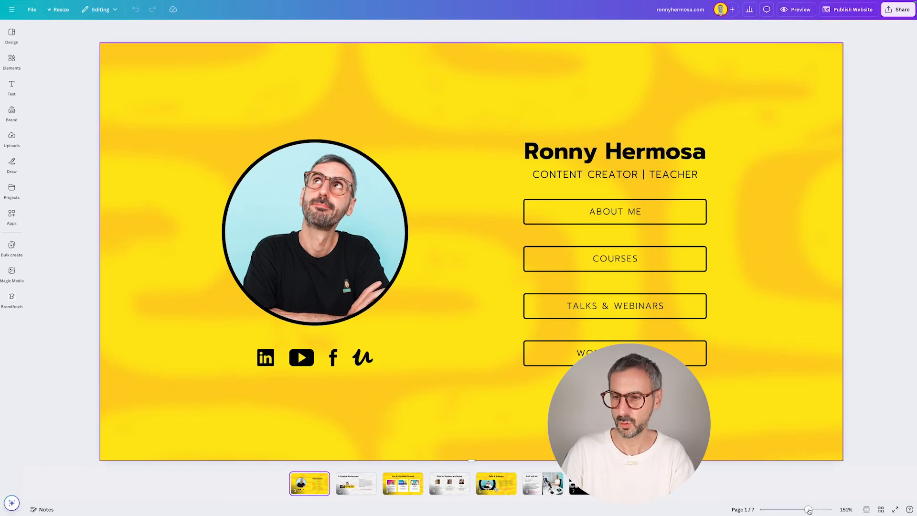
left_click_drag(807, 509, 801, 510)
left_click(776, 290)
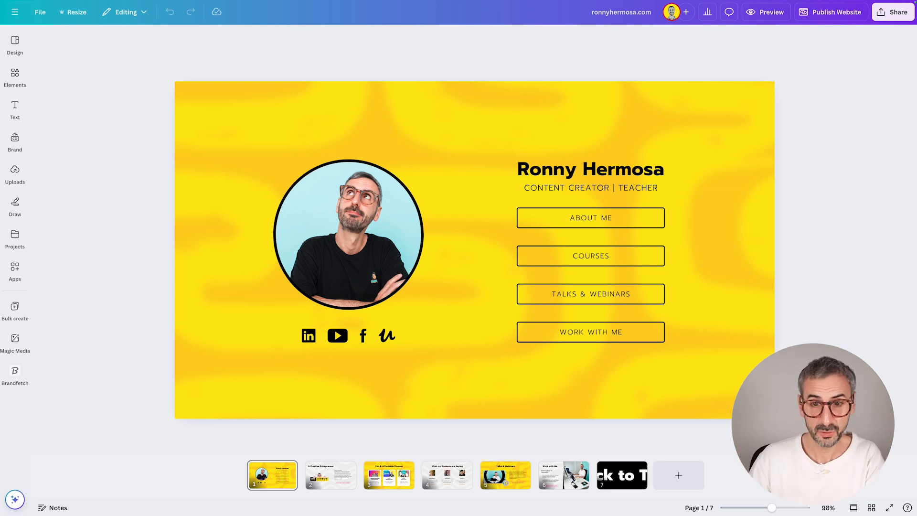
- Inspect the YouTube link attached to the circular profile photo on page 1
left_click(339, 212)
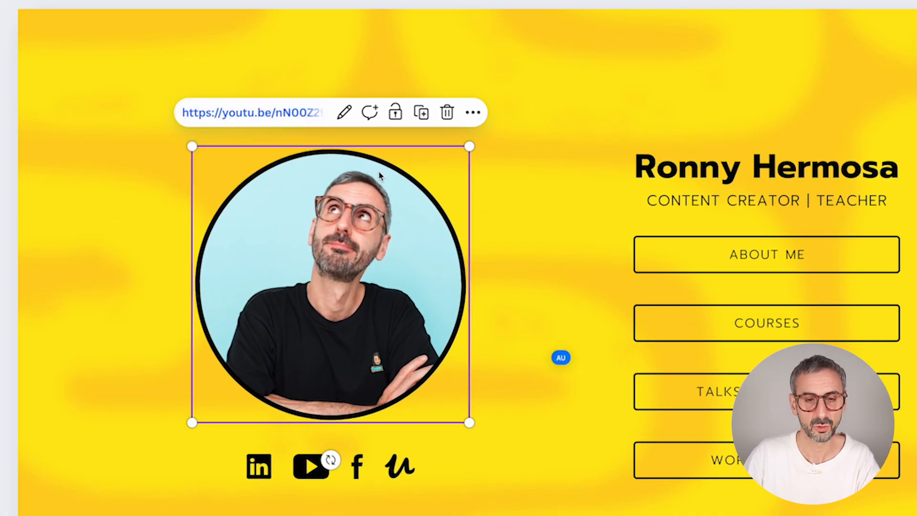
left_click(343, 113)
left_click_drag(402, 186, 225, 185)
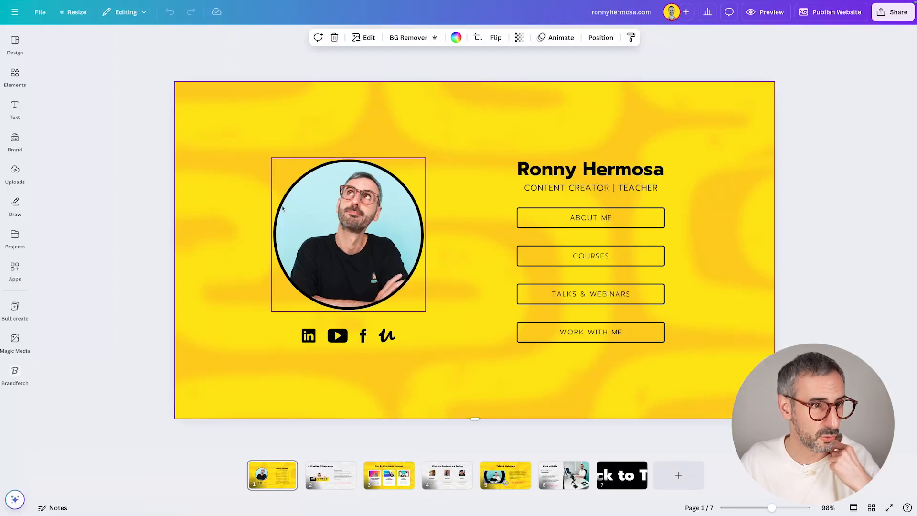
- Replace the circular profile photo with the uploaded yellow-background portrait and enlarge it within the frame
left_click(15, 171)
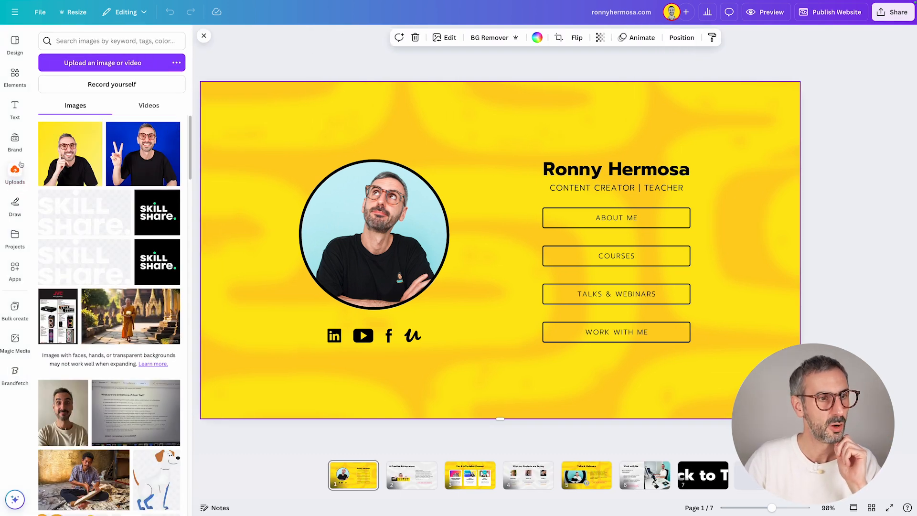
left_click_drag(70, 153, 374, 235)
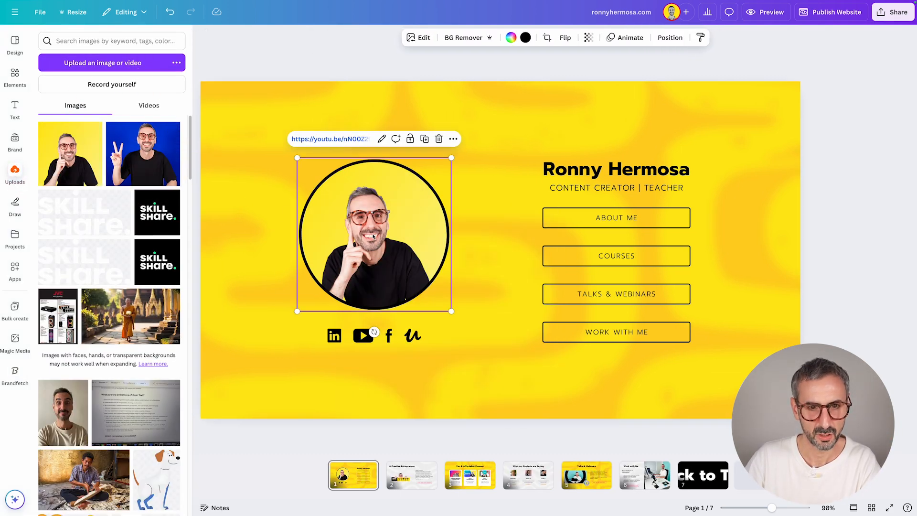
double_click(374, 236)
left_click_drag(446, 160, 465, 143)
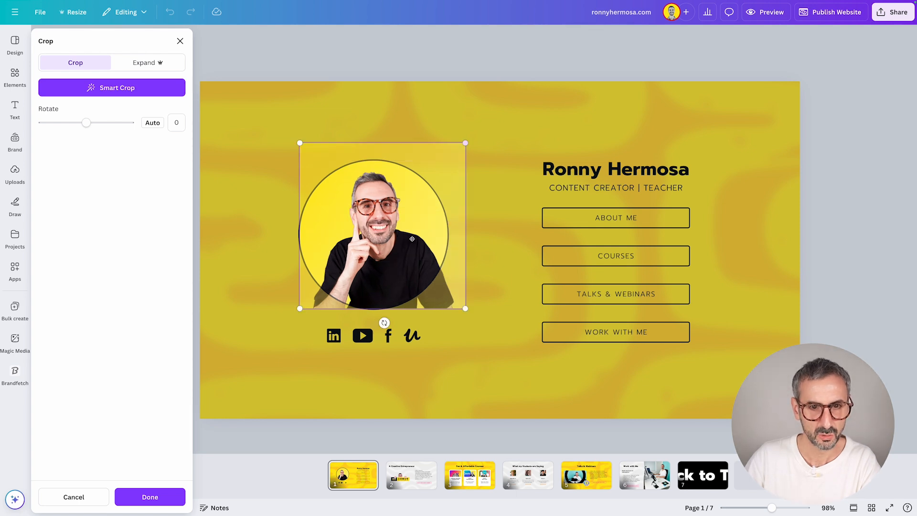
left_click_drag(400, 240, 397, 240)
left_click(505, 326)
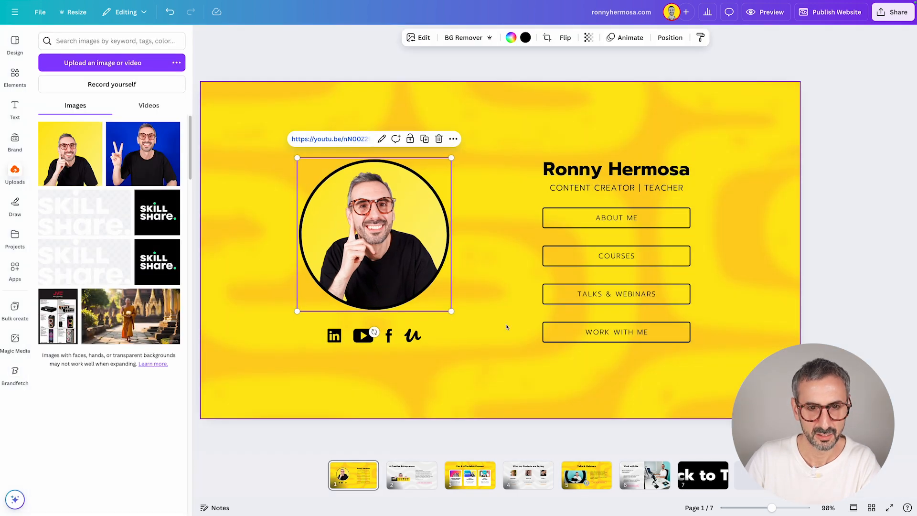
left_click(494, 380)
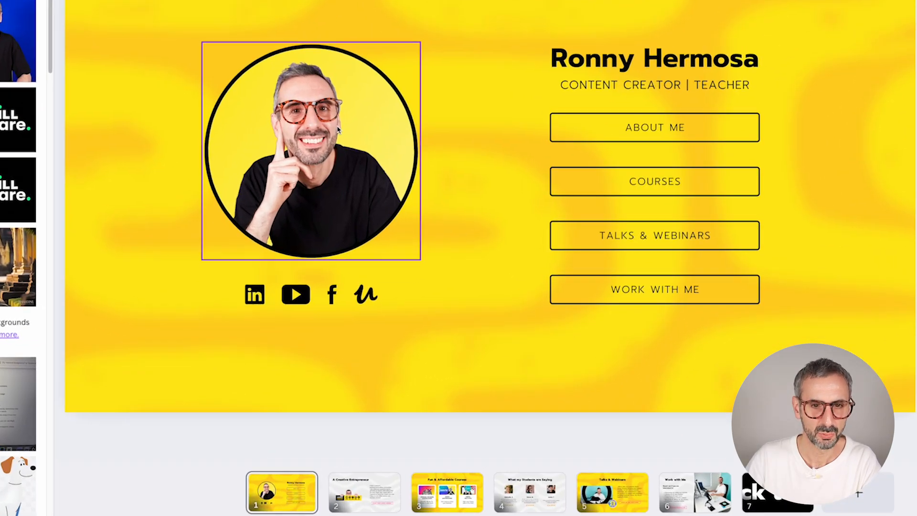
- Detach the portrait from its circular frame and remove its background, placing the cut-out over the navigation buttons
right_click(397, 216)
left_click(439, 433)
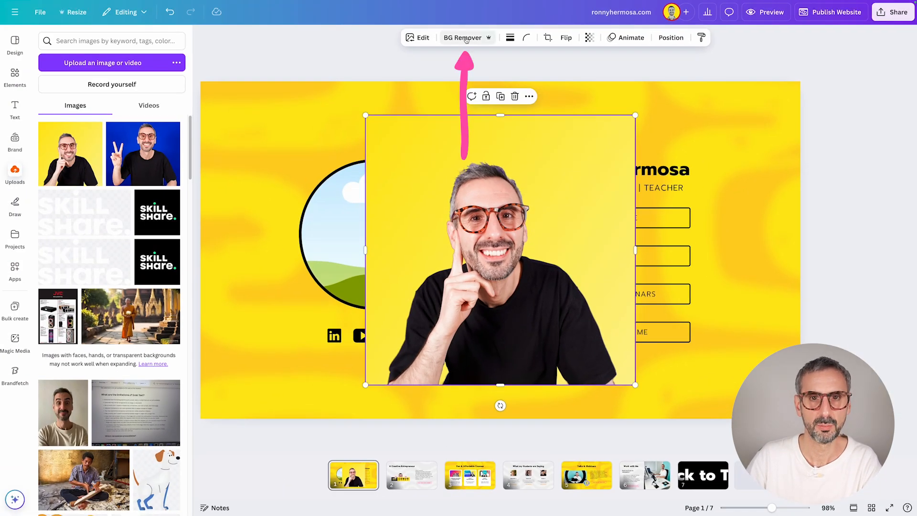
left_click(463, 38)
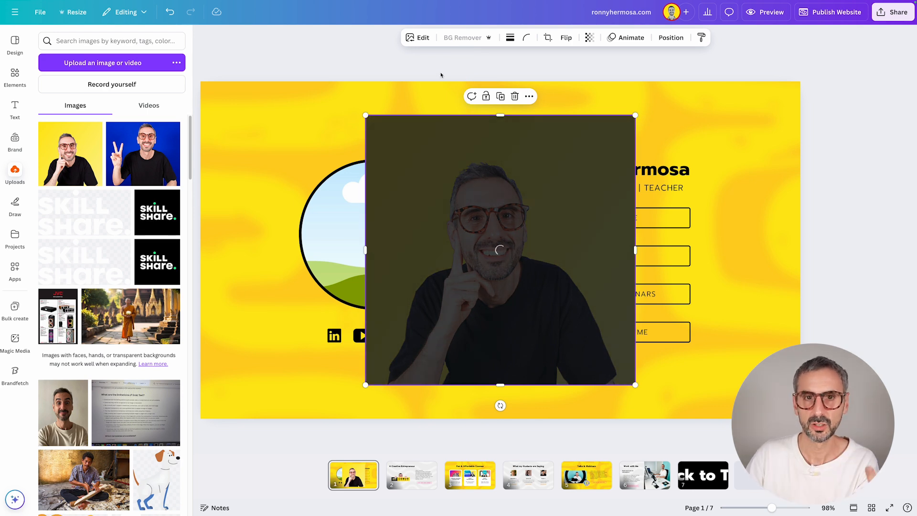
left_click_drag(516, 313, 558, 313)
- Duplicate the empty circular frame and offset the copy slightly so that both frames can be reached
left_click(370, 249)
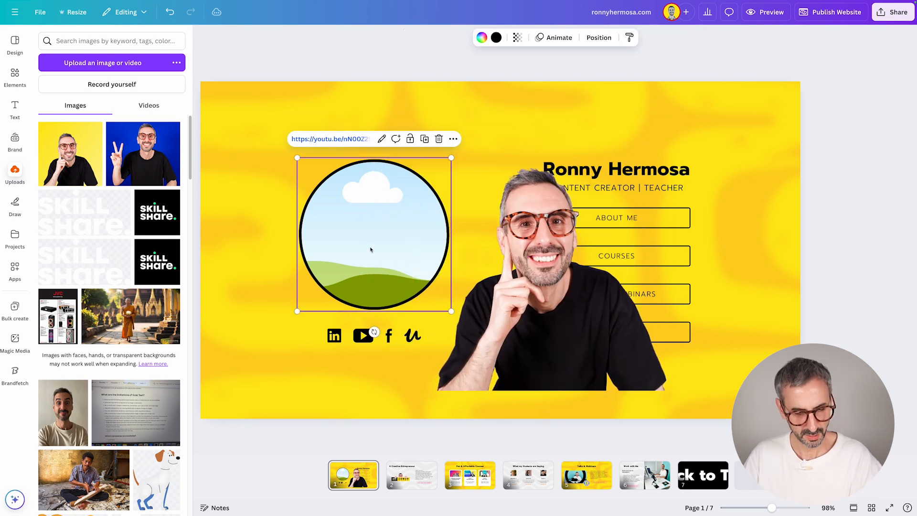
key("ctrl+d")
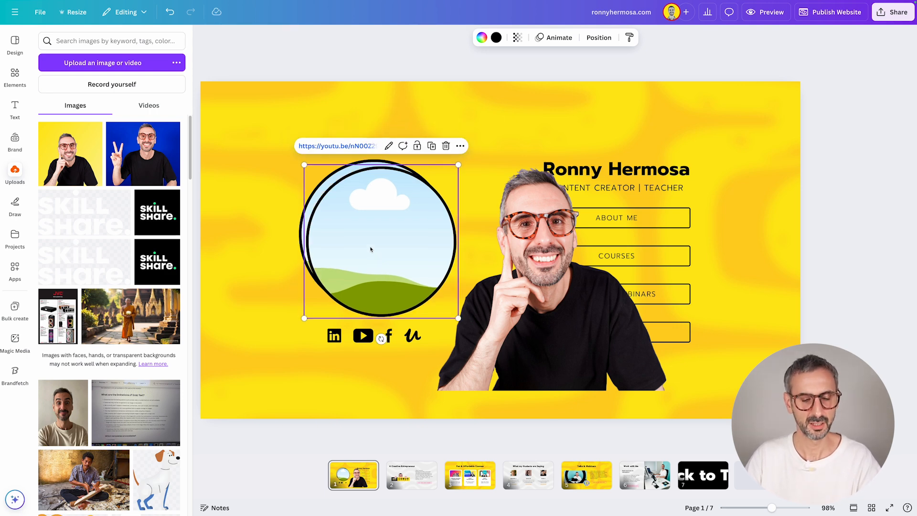
mouse_move(371, 249)
left_mouse_down()
mouse_move(316, 247)
mouse_move(389, 239)
mouse_move(364, 240)
left_mouse_up()
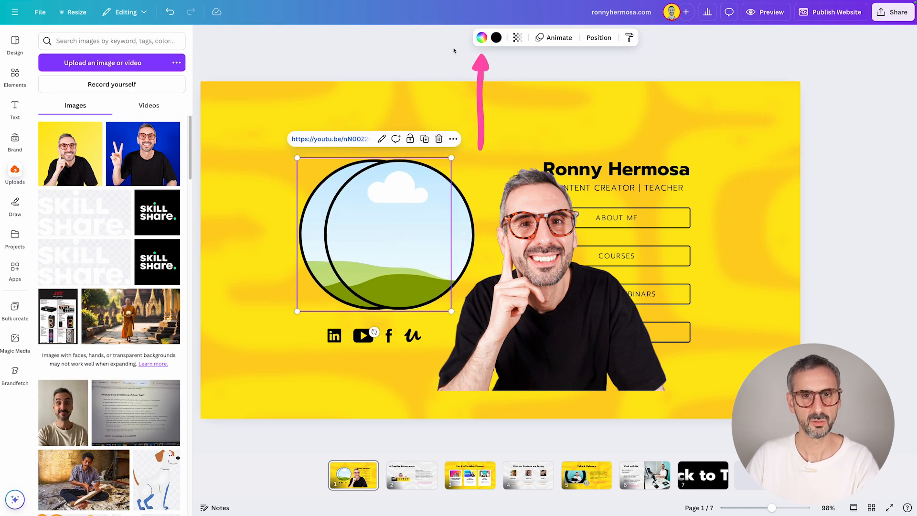
- Fill the original circular frame with the default blue-to-purple gradient
left_click(481, 37)
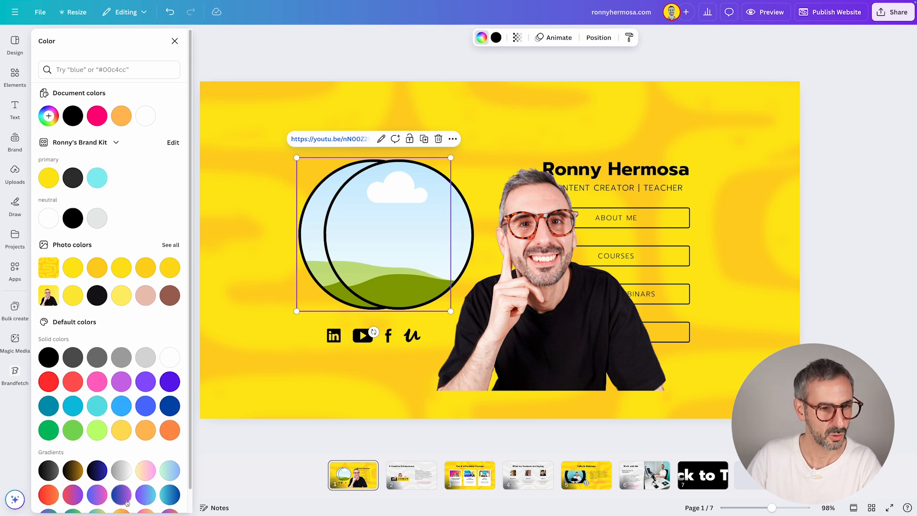
scroll(121, 418, "down", 1)
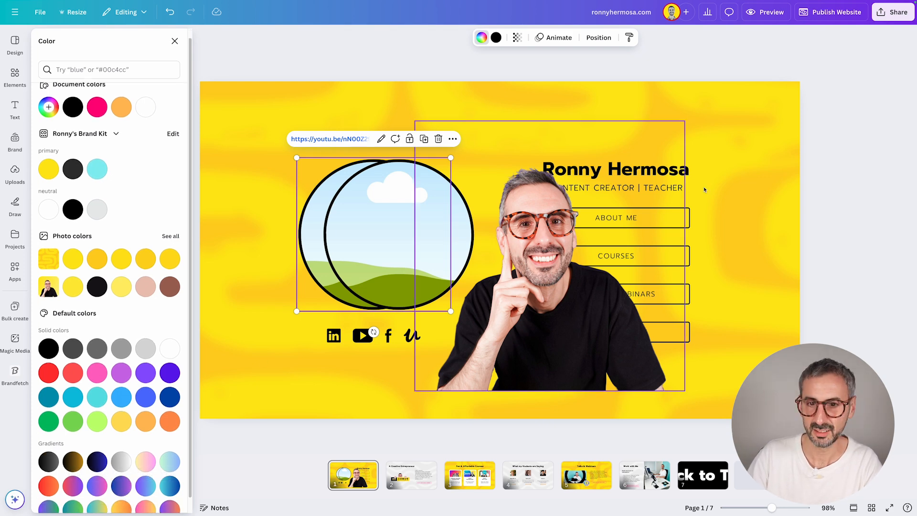
left_click(121, 486)
- Pull the gradient circle and the empty frame apart to compare them, and line the empty frame up exactly over the gradient circle
left_click_drag(406, 219, 386, 400)
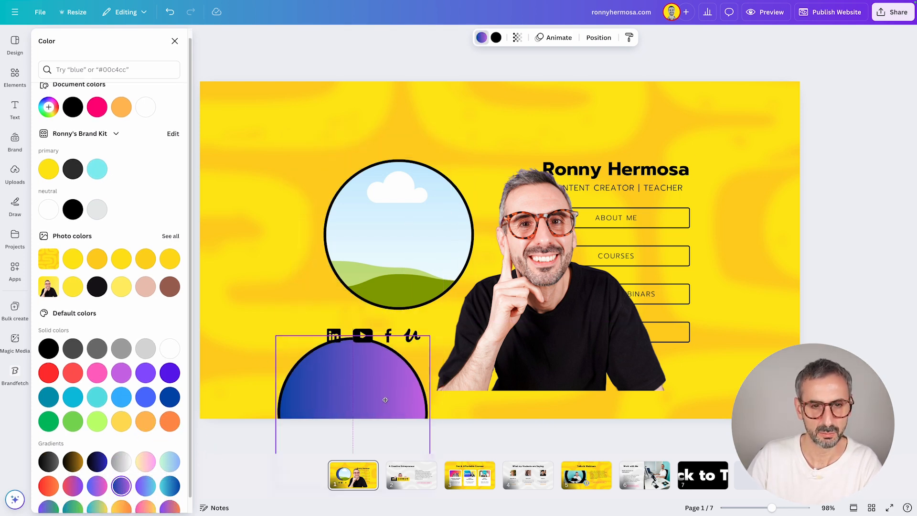
key("ctrl+z")
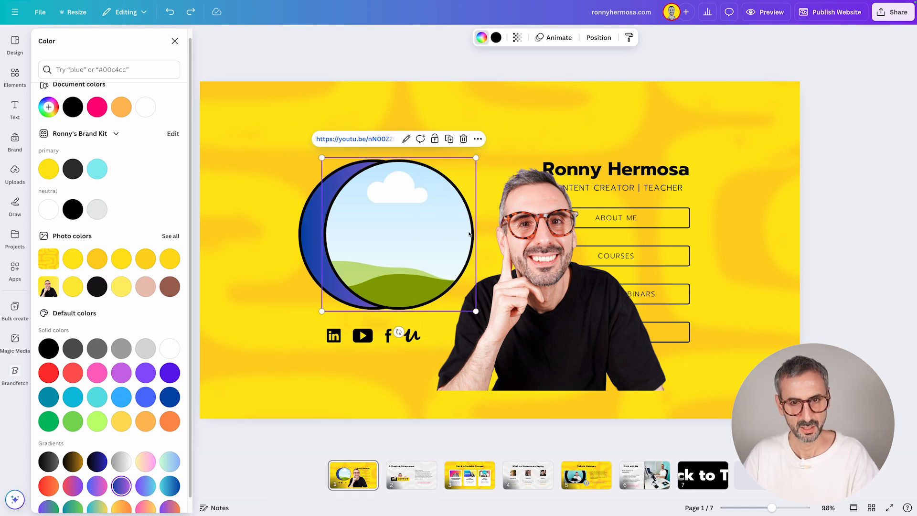
left_click_drag(467, 232, 403, 347)
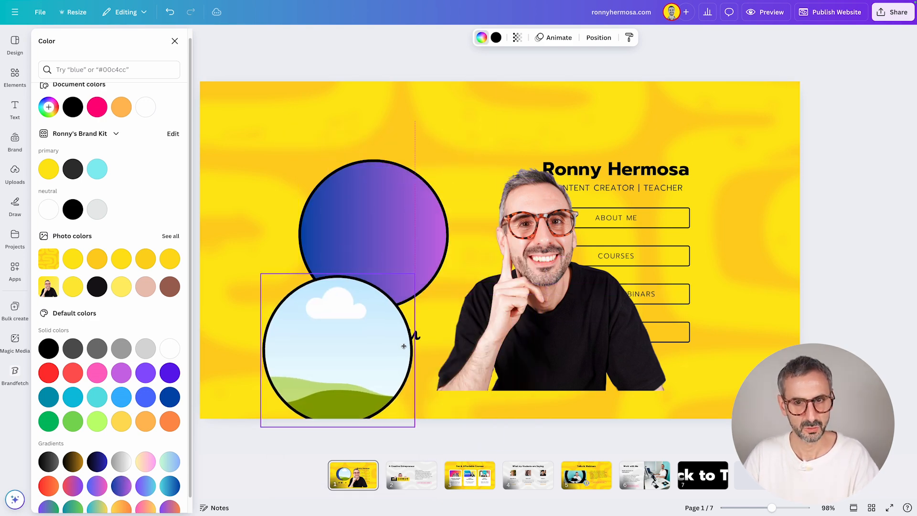
key("ctrl+z")
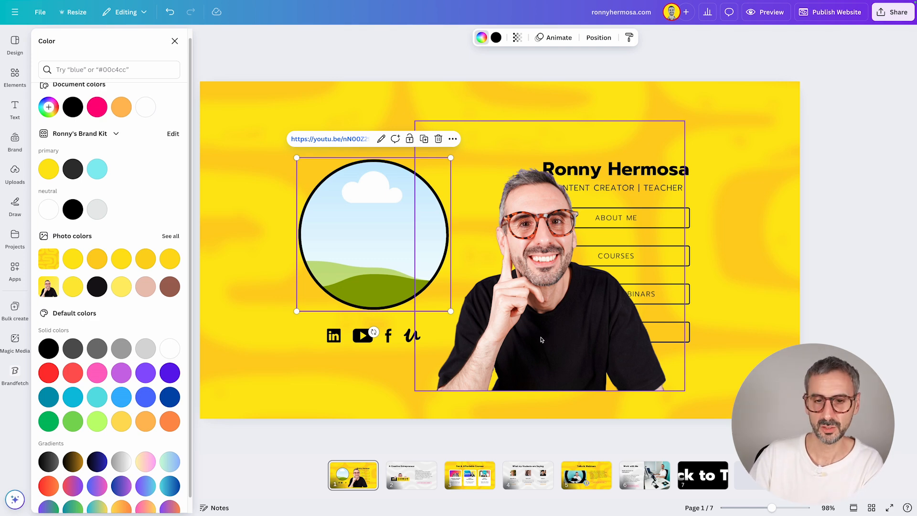
- Place the cut-out portrait inside the empty circular frame above the gradient circle
left_click_drag(541, 339, 386, 236)
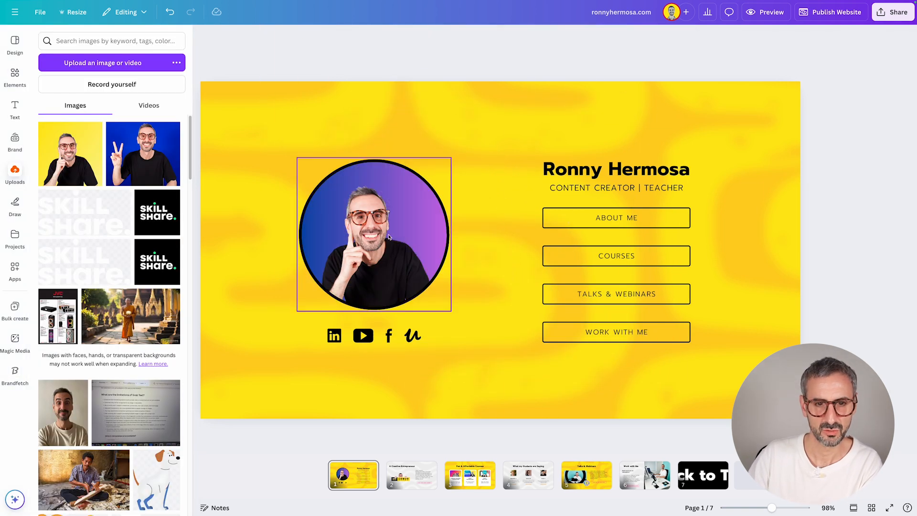
left_click(358, 302)
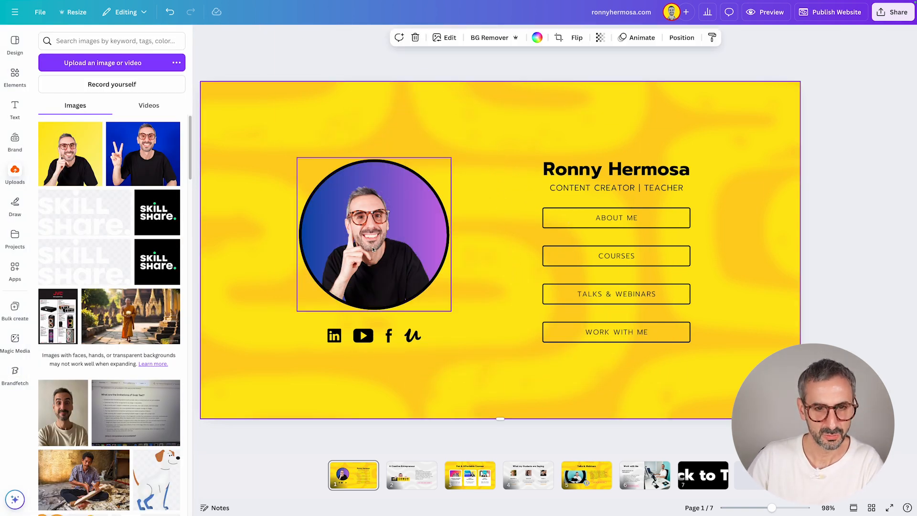
mouse_move(373, 249)
left_mouse_down()
mouse_move(413, 230)
mouse_move(481, 222)
mouse_move(465, 167)
mouse_move(445, 212)
mouse_move(432, 169)
mouse_move(372, 248)
mouse_move(512, 230)
mouse_move(374, 249)
left_mouse_up()
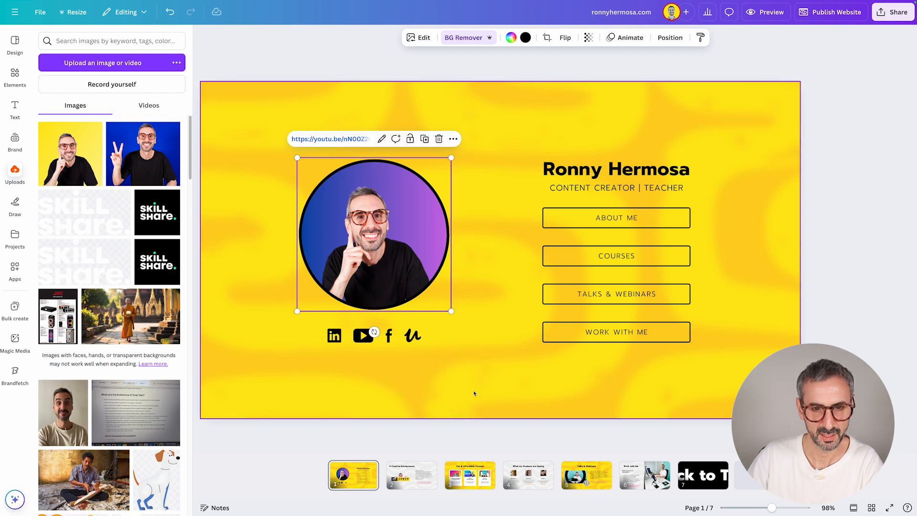
left_click(476, 395)
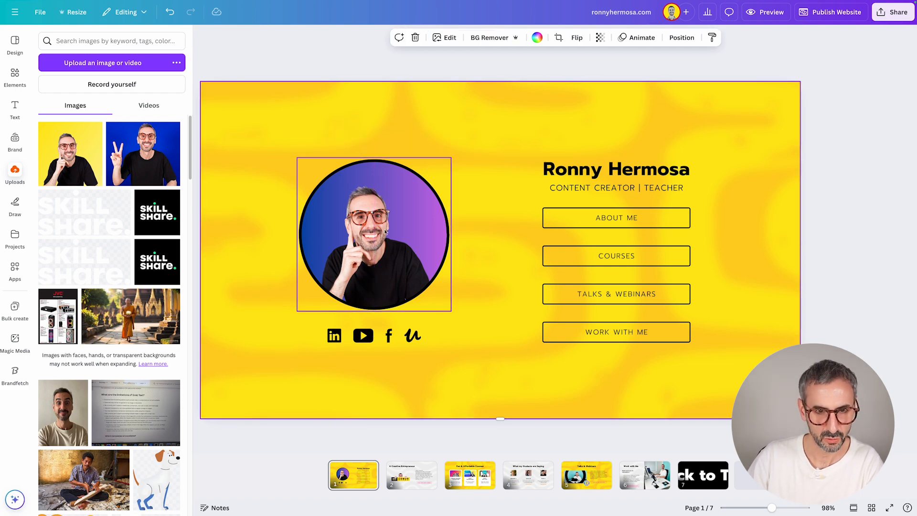
- Try enlarging the portrait by resizing its circular frame, and undo the resize
left_click(365, 244)
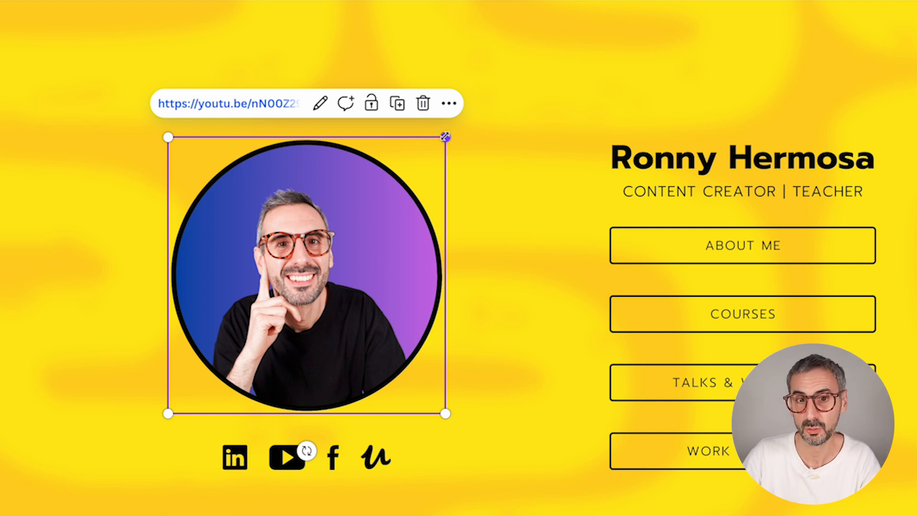
left_click_drag(445, 138, 492, 100)
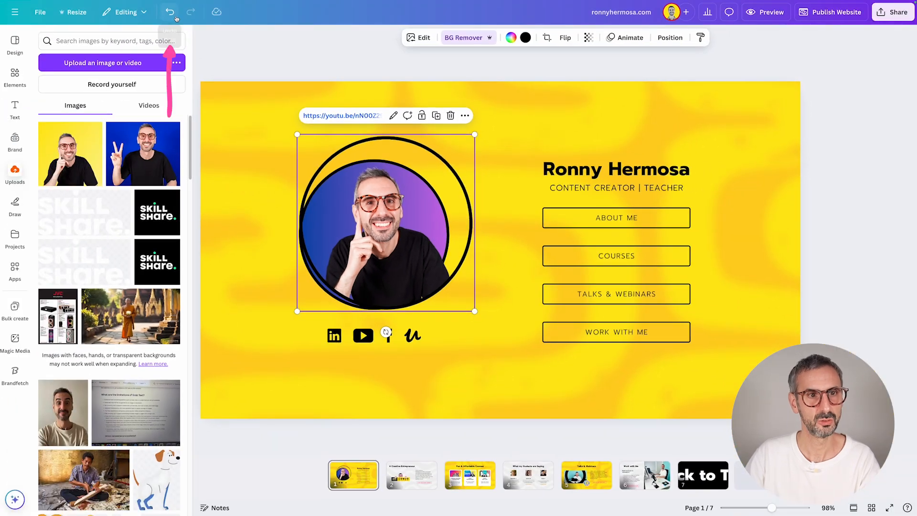
key("ctrl+z")
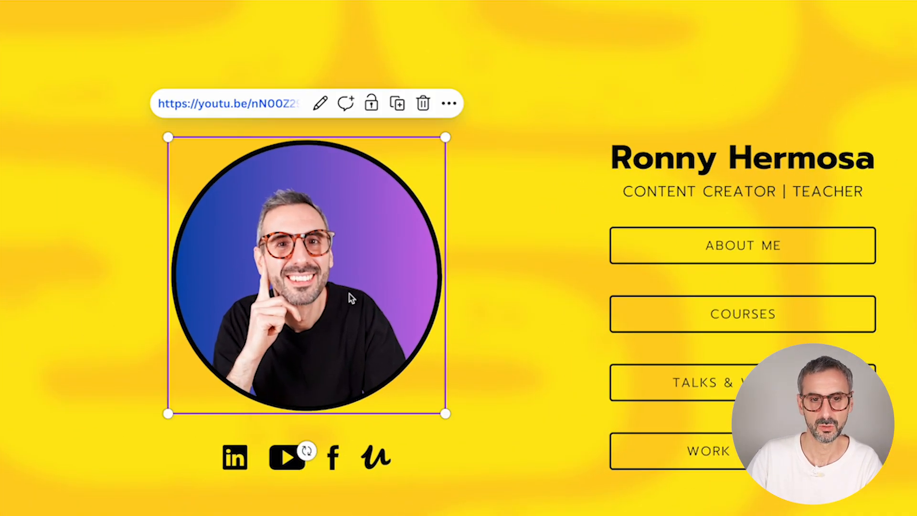
- Enlarge the cut-out portrait inside its frame and reposition it within the circle by adjusting the crop
double_click(351, 298)
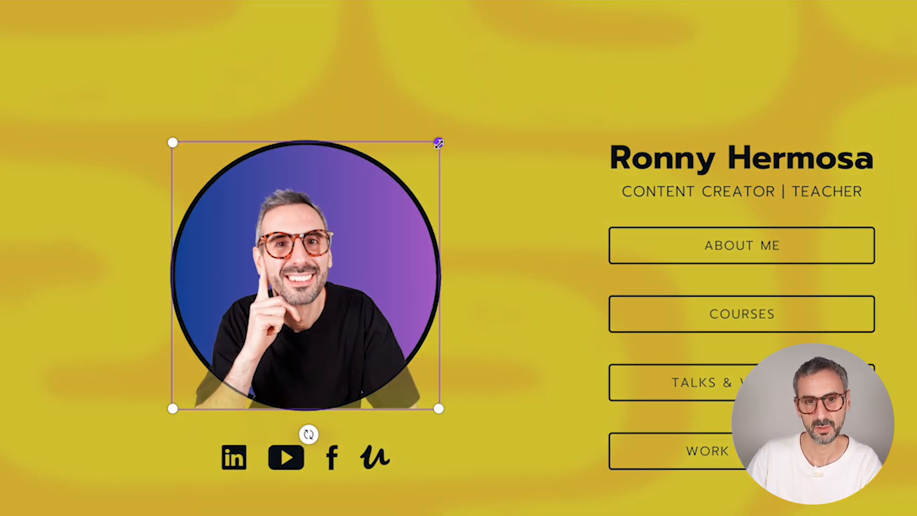
left_click_drag(438, 143, 482, 96)
mouse_move(321, 274)
left_mouse_down()
mouse_move(310, 278)
mouse_move(314, 291)
mouse_move(312, 282)
left_mouse_up()
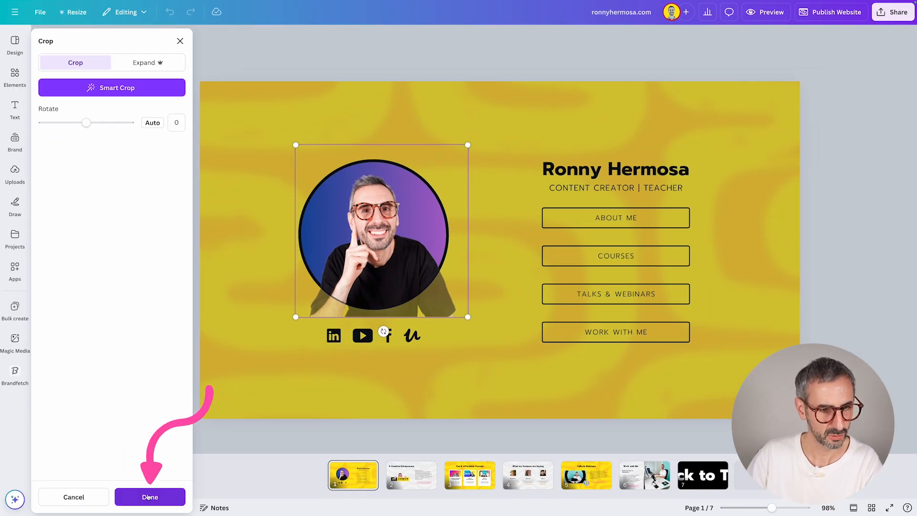
left_click(150, 495)
left_click(301, 364)
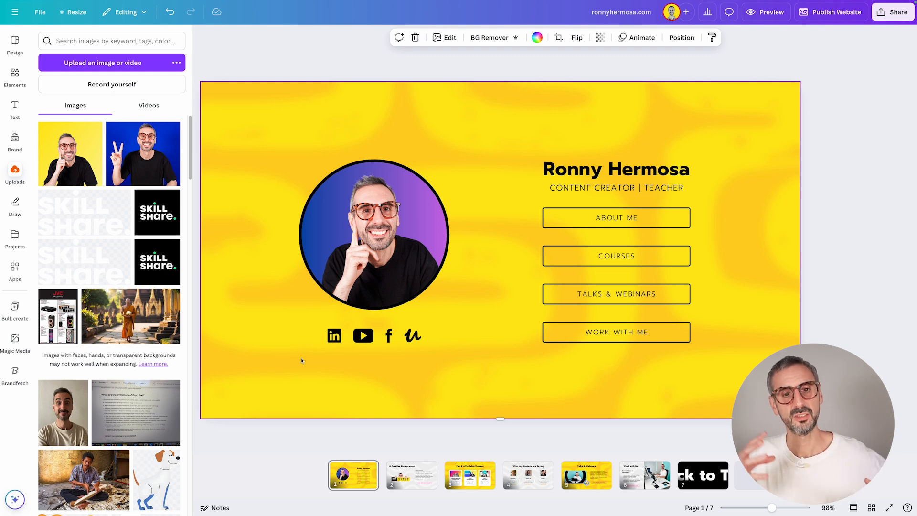
- Show the list of all layers on page 1 and select the gradient circle beneath the portrait
left_click(365, 252)
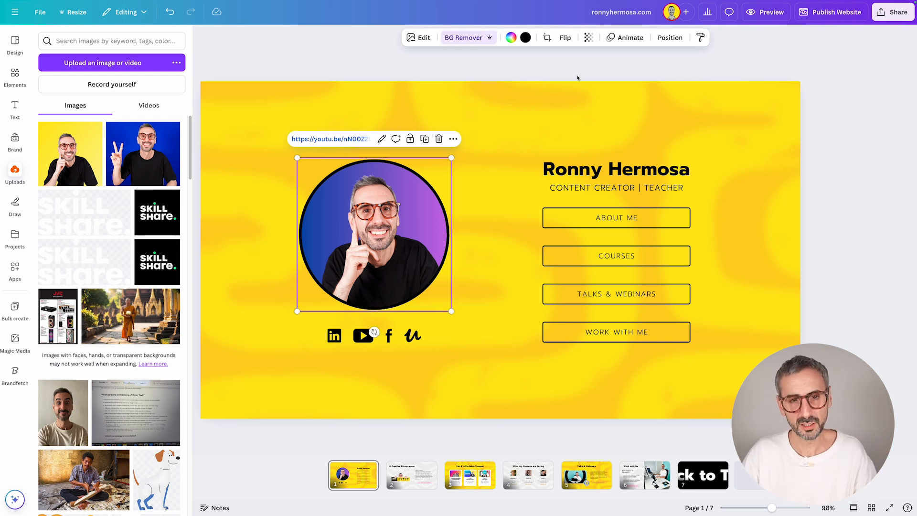
left_click(670, 38)
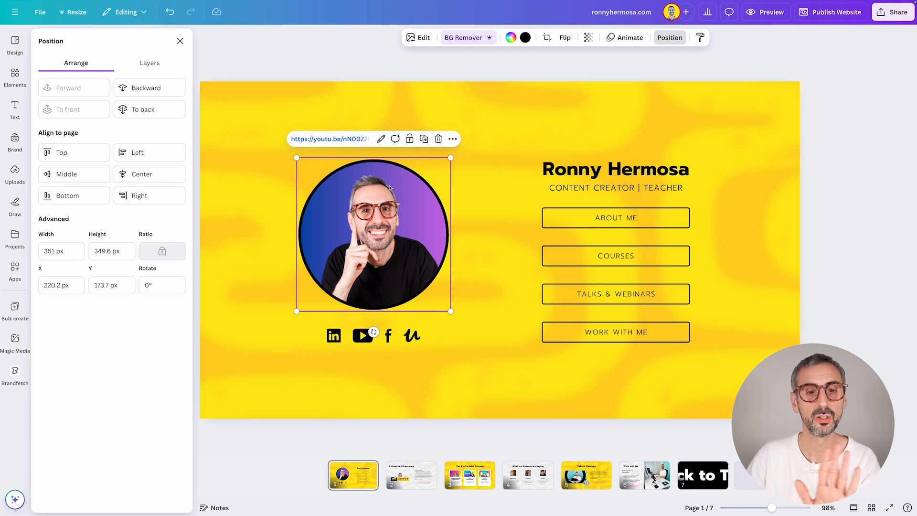
left_click(483, 280)
left_click(411, 274)
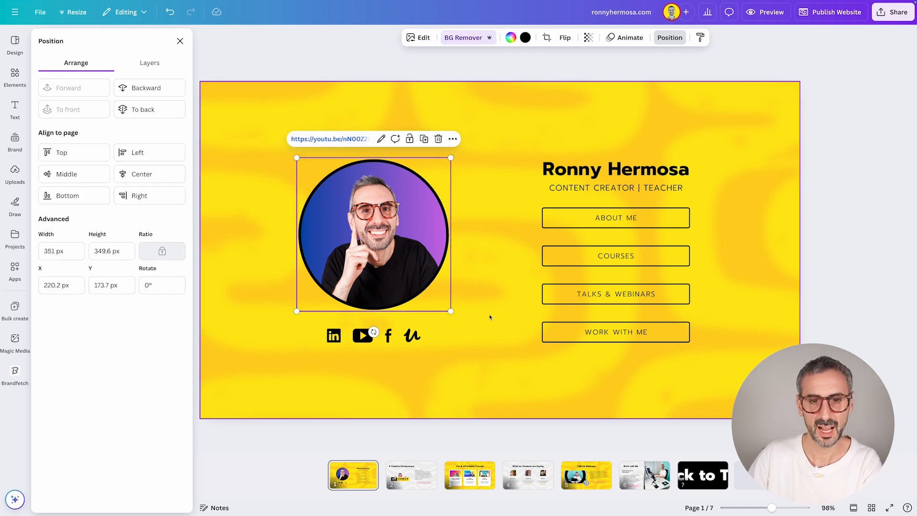
left_click(492, 276)
left_click(415, 267)
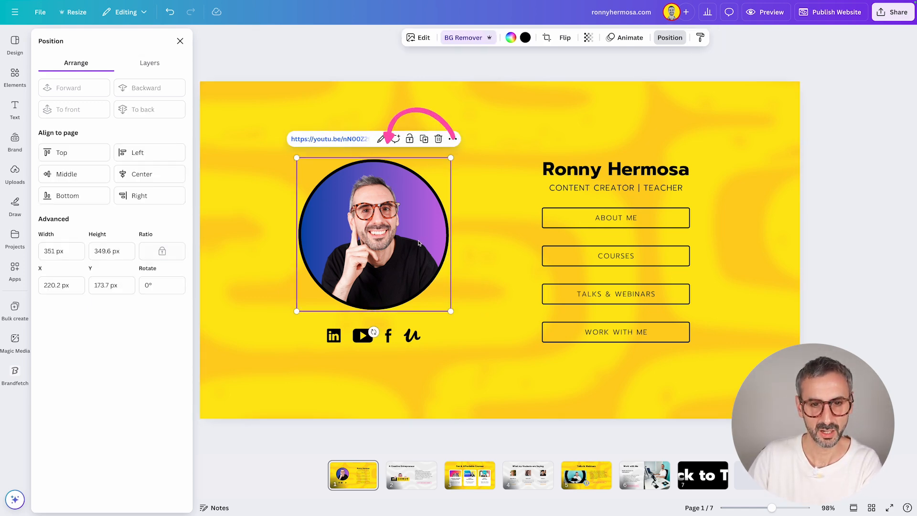
left_click(672, 38)
left_click(674, 38)
left_click(149, 62)
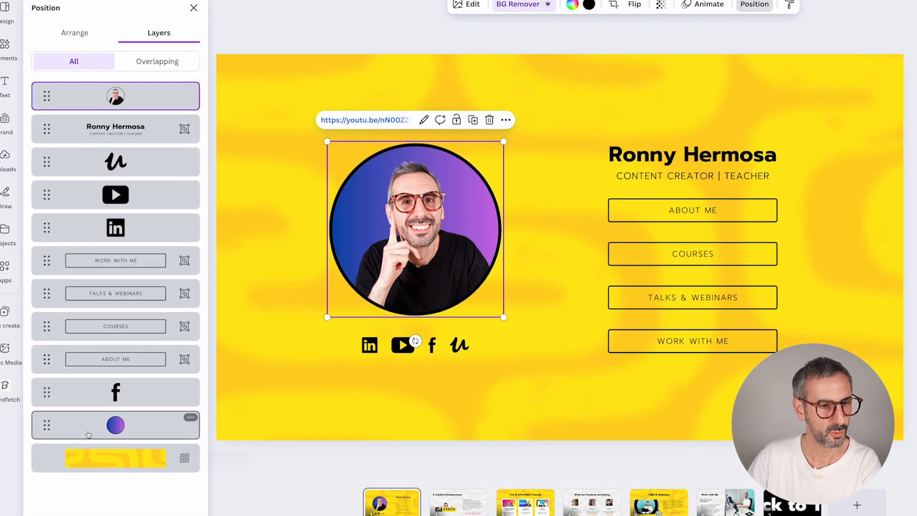
left_click(111, 407)
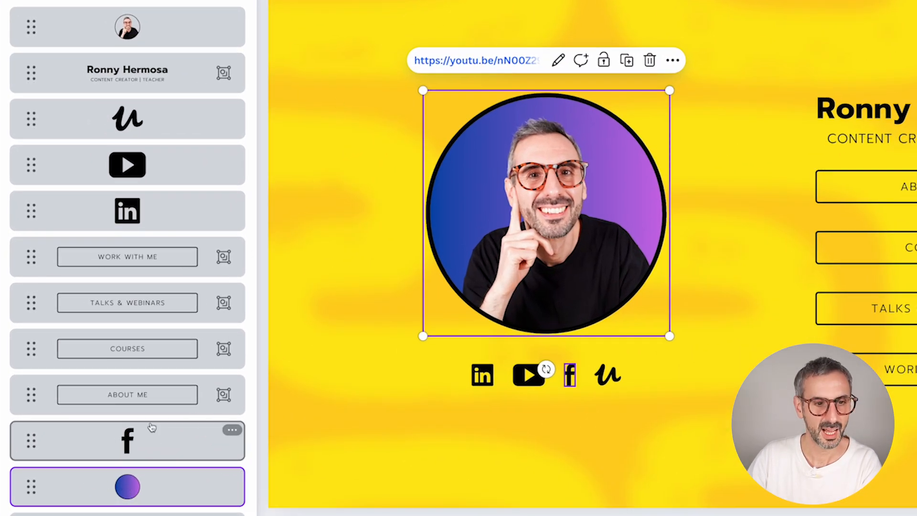
left_click_drag(179, 477, 160, 512)
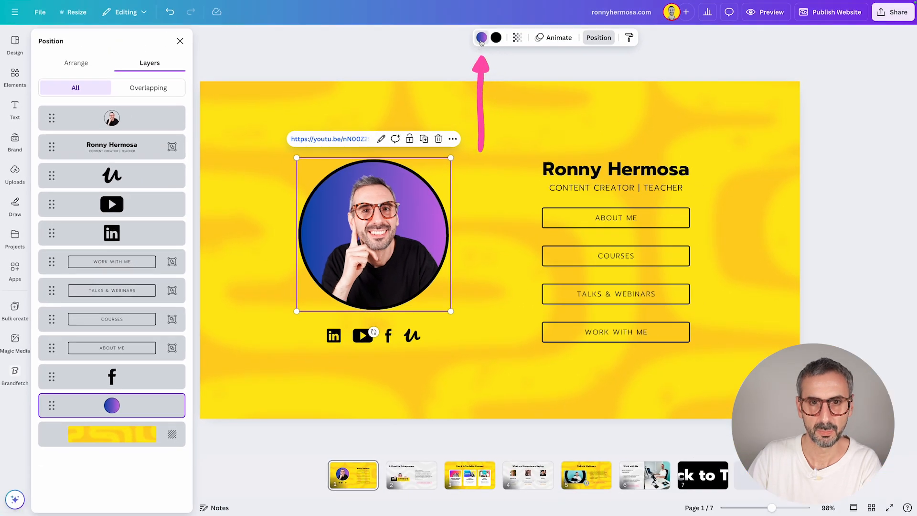
- Recolour the circle behind the portrait, trying several preset gradients and settling on the turquoise-to-dark-blue one
left_click(480, 38)
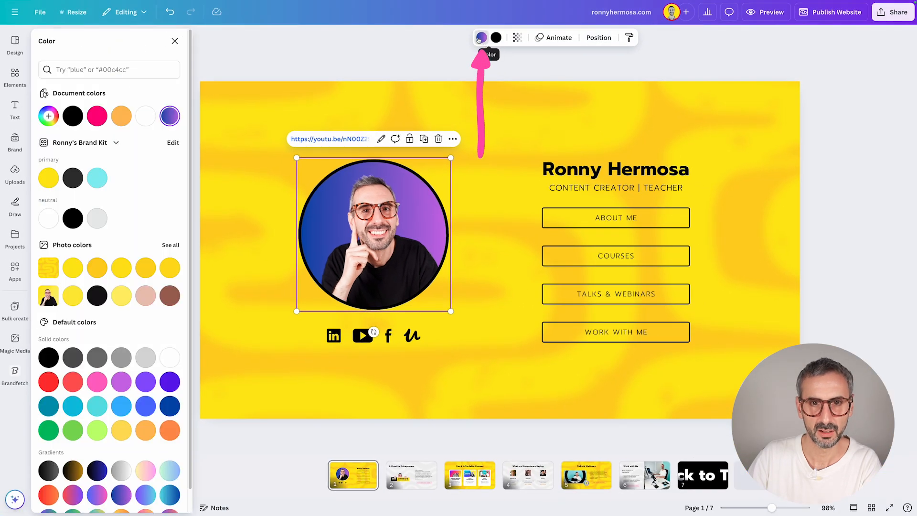
scroll(121, 370, "down", 1)
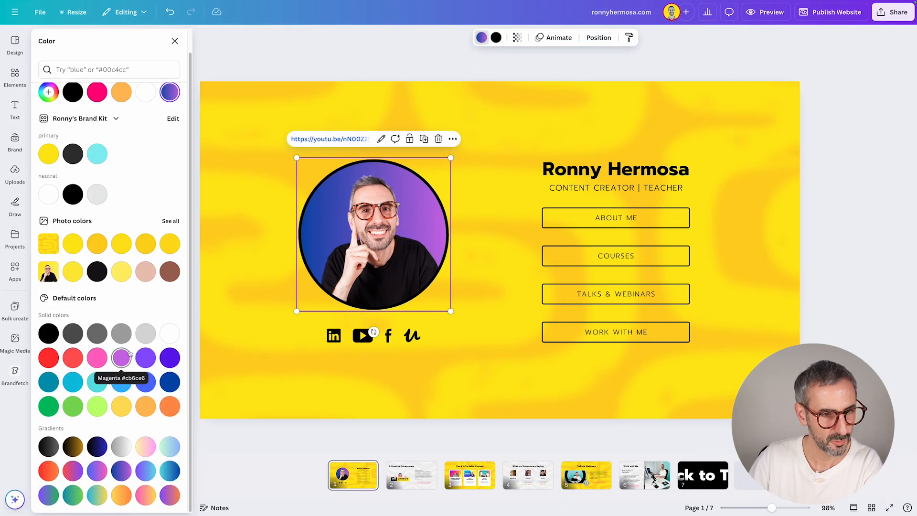
left_click(144, 450)
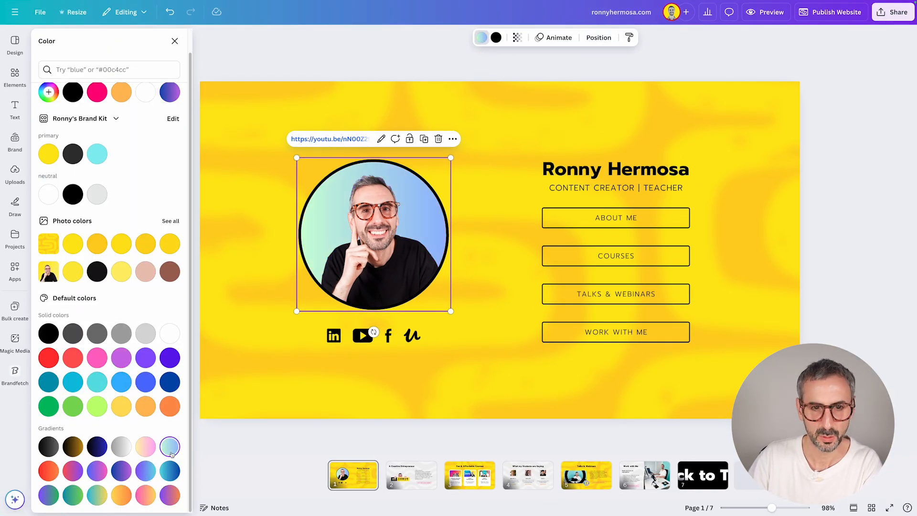
left_click(170, 471)
left_click(146, 471)
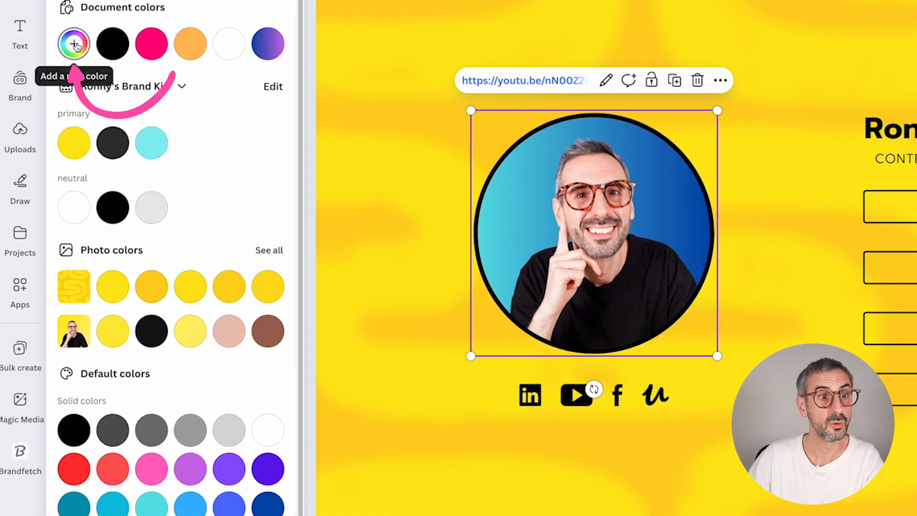
- Try the available gradient styles on the circle and choose the radial one that spreads from the centre
left_click(75, 45)
left_click(121, 217)
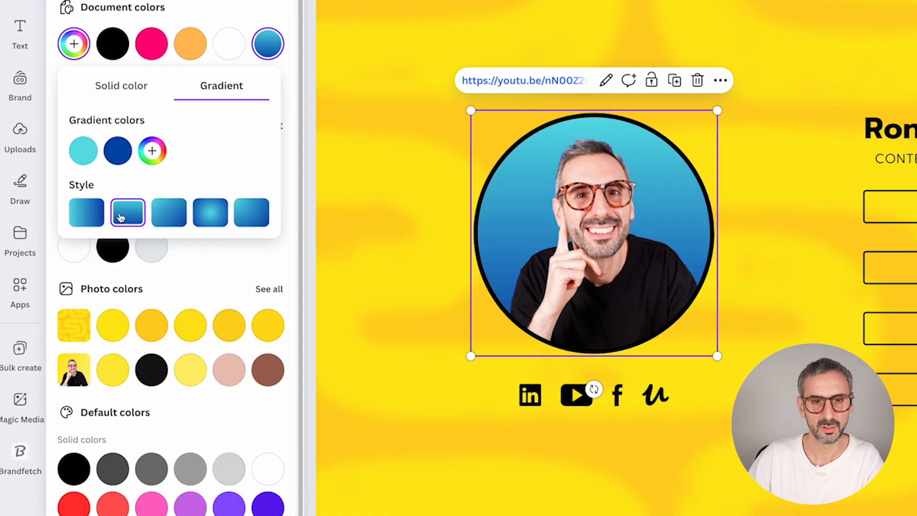
left_click(162, 218)
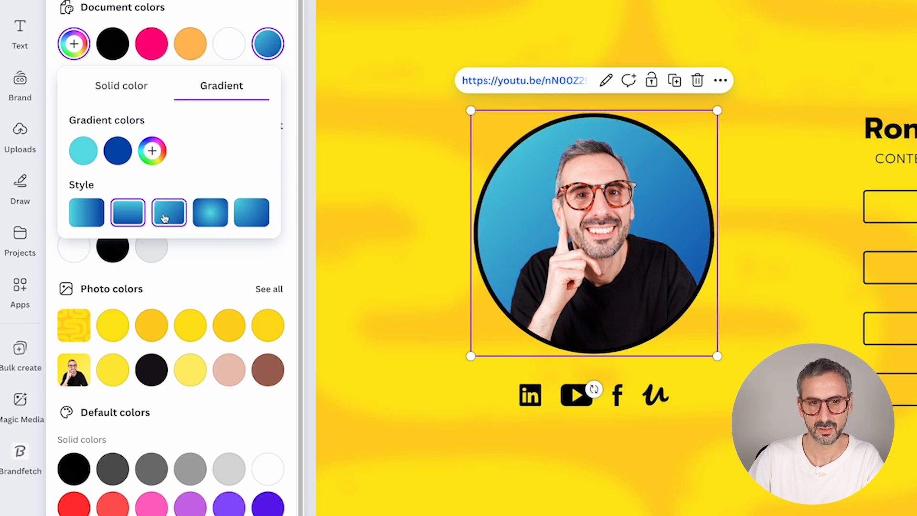
left_click(218, 219)
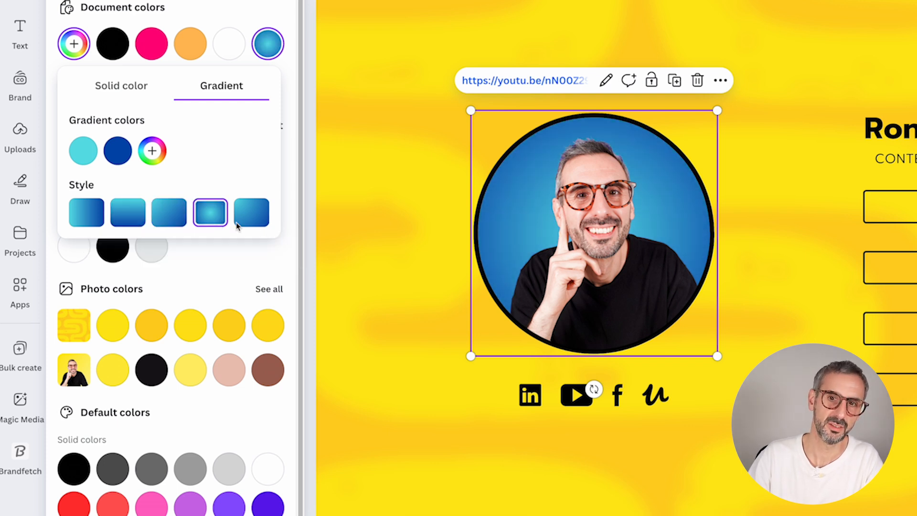
left_click(248, 215)
left_click(212, 217)
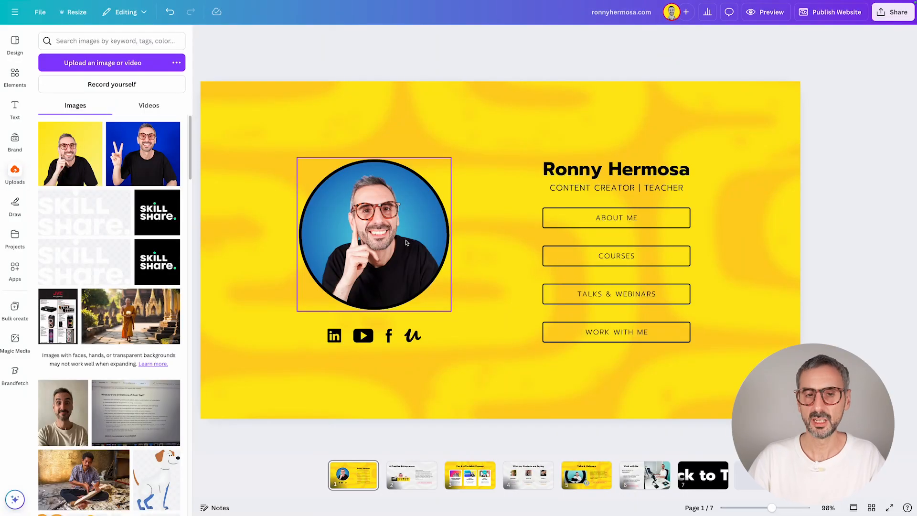
- Open the YouTube video linked from the portrait and check its visibility label below the title
left_click(406, 243)
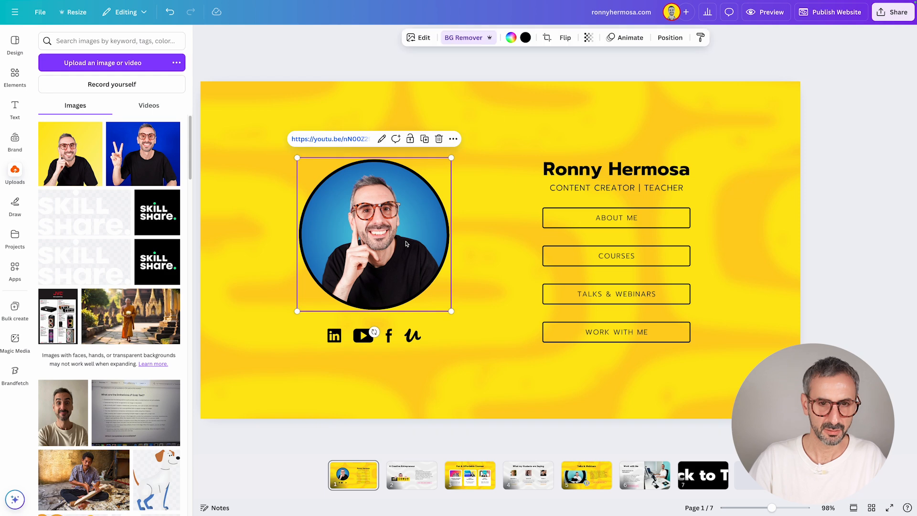
left_click(366, 135)
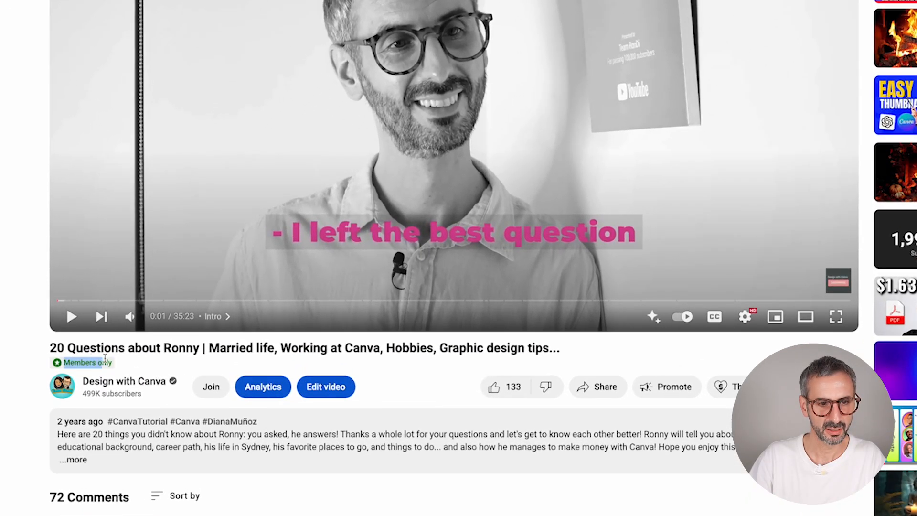
left_click_drag(105, 358, 137, 370)
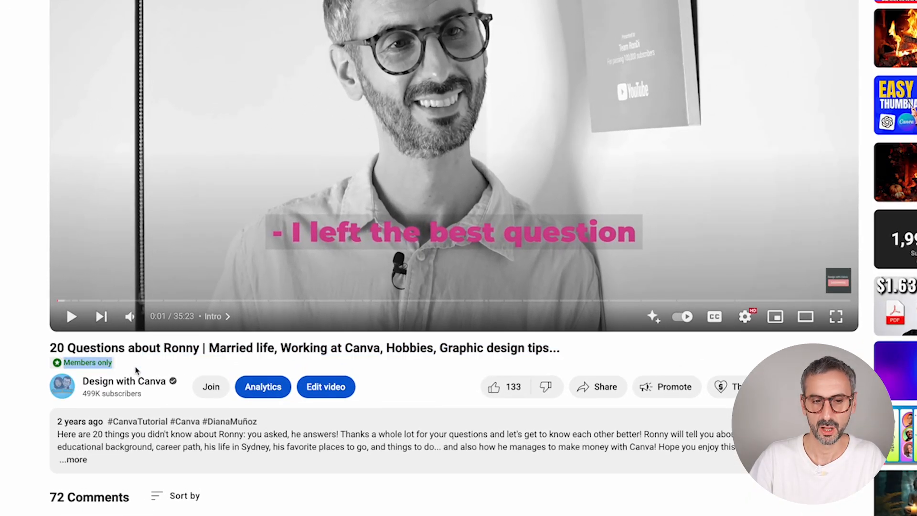
- Edit the linked YouTube video in YouTube Studio, change its visibility to Public, and save the video details
left_click(326, 388)
left_click(449, 171)
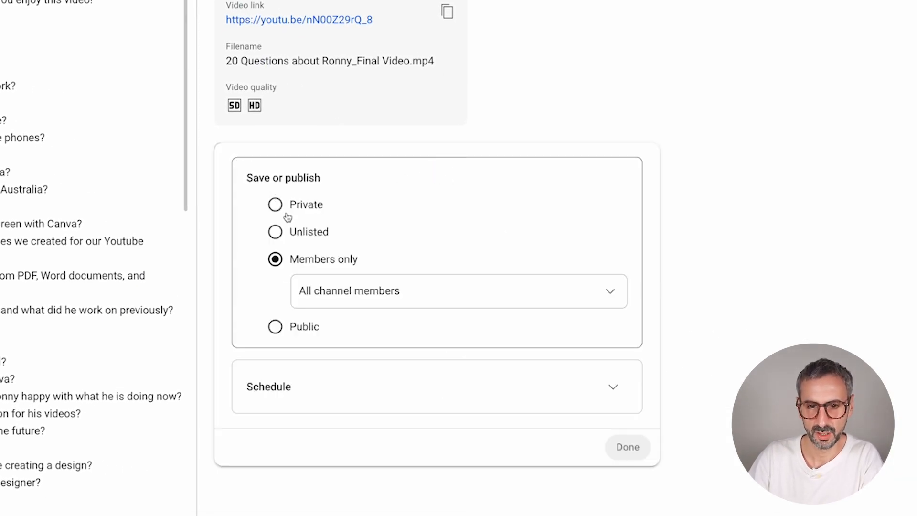
left_click(275, 326)
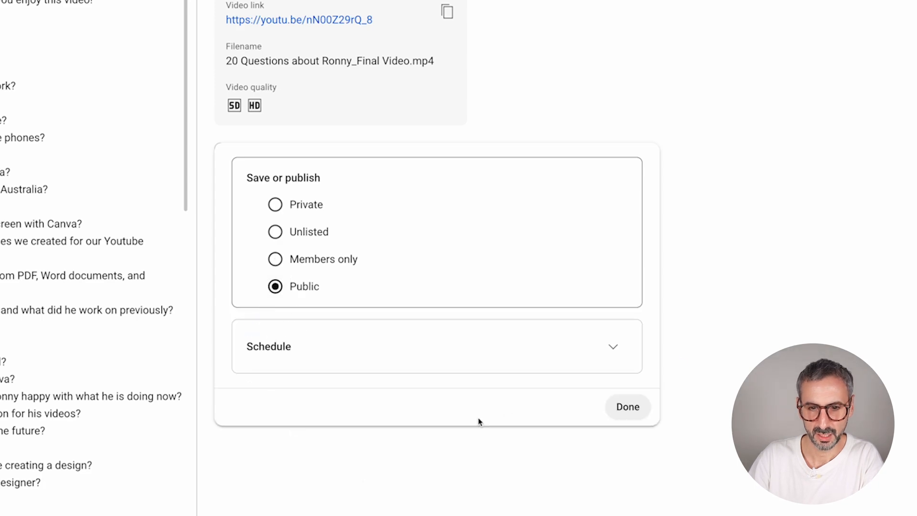
left_click(627, 407)
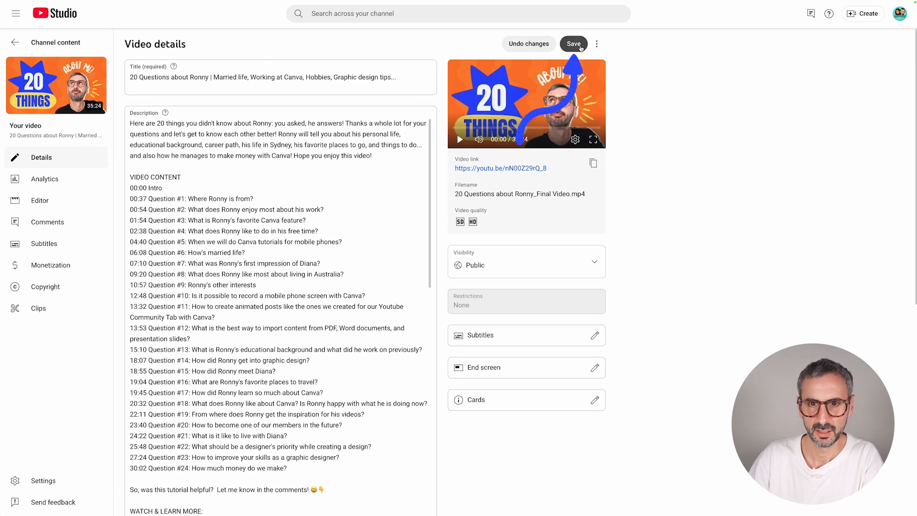
left_click(573, 43)
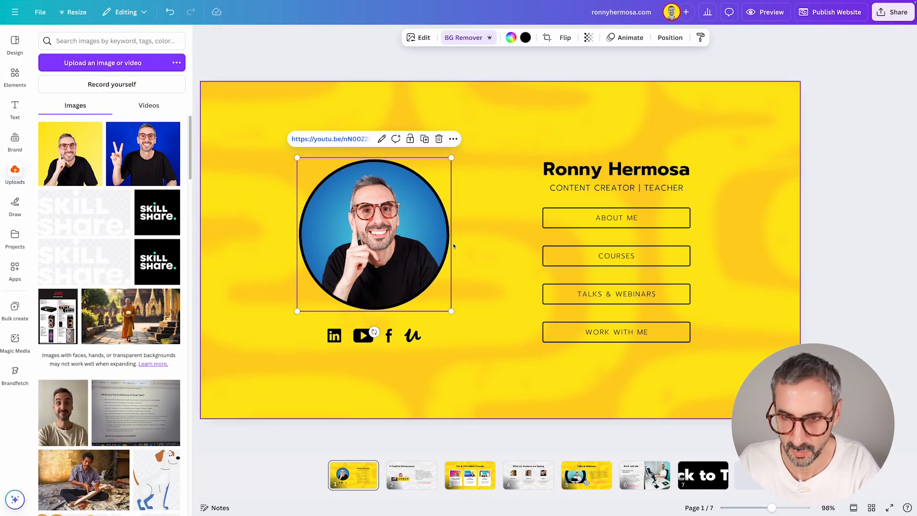
- Back in Canva, check the links attached to the LinkedIn, YouTube, Facebook and Udemy icons below the portrait
left_click(487, 298)
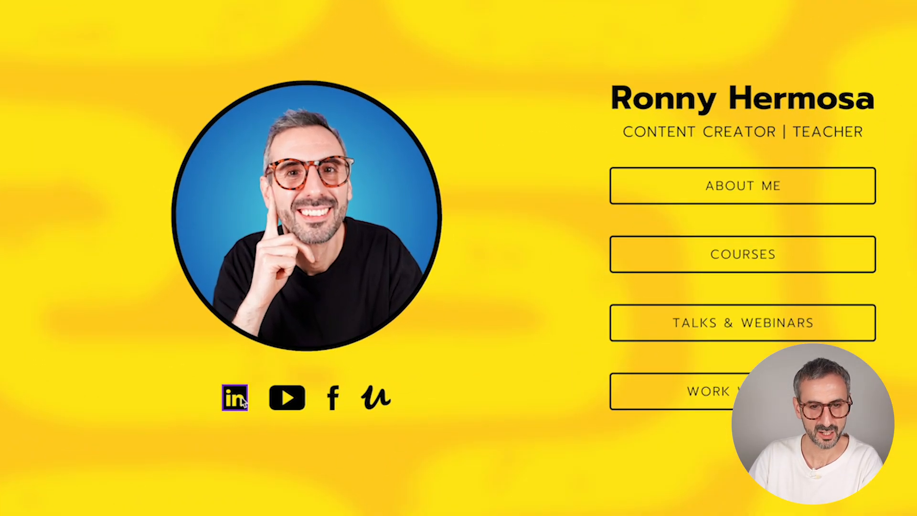
left_click(376, 397)
left_click(333, 397)
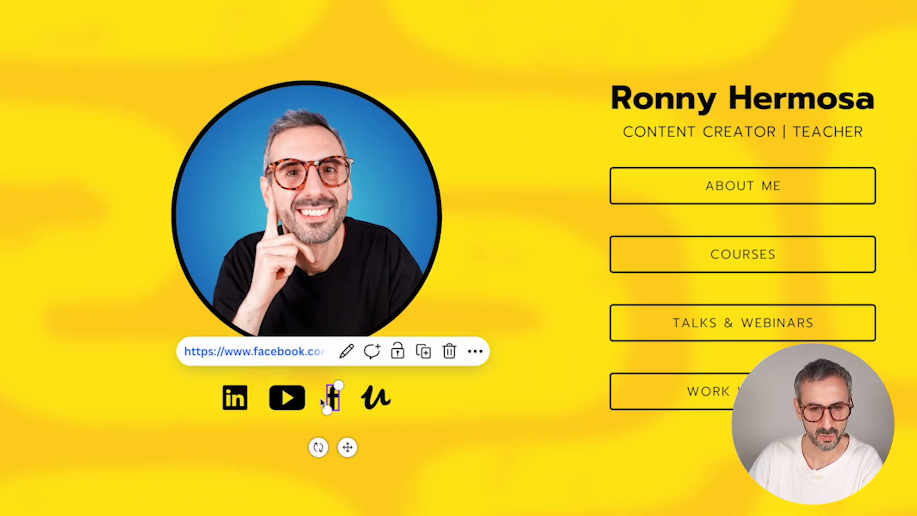
left_click(287, 397)
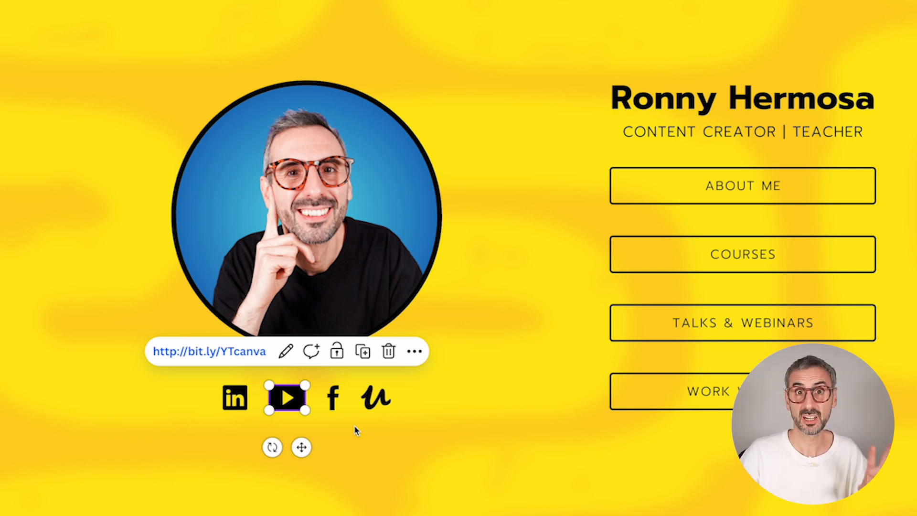
left_click(200, 511)
left_click(234, 397)
left_click(287, 397)
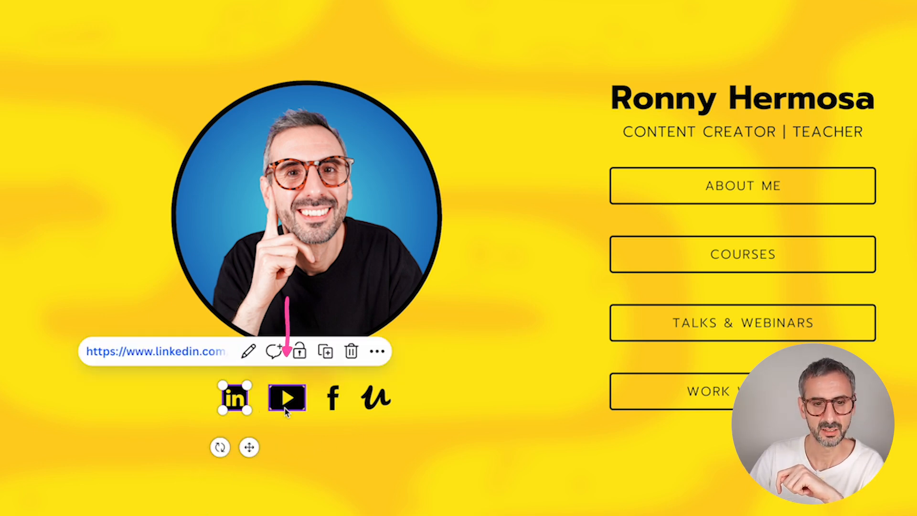
left_click(332, 409)
left_click(384, 402)
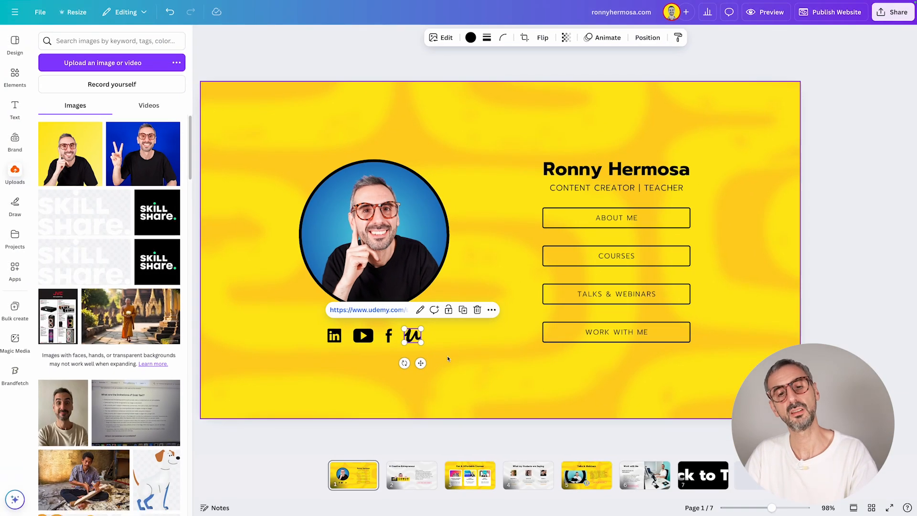
left_click(412, 482)
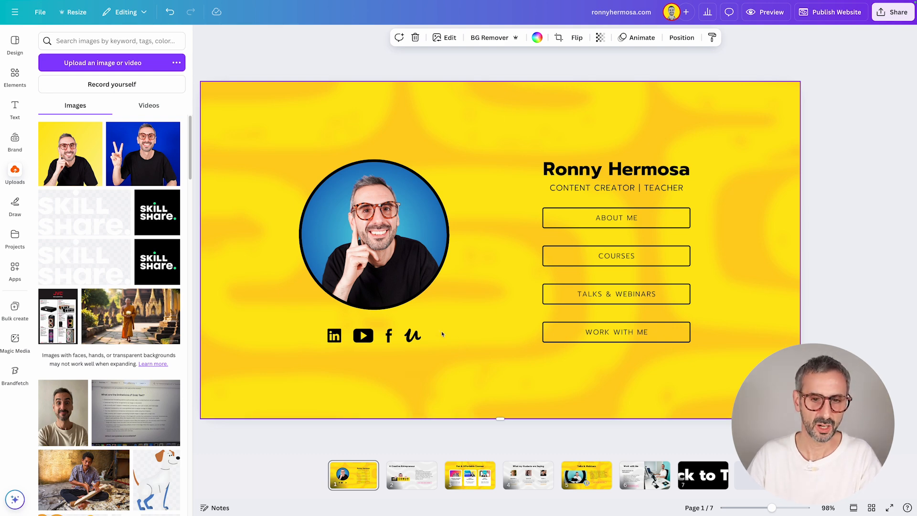
- Search the elements library for "skillshare" and narrow the search to graphics
left_click(15, 77)
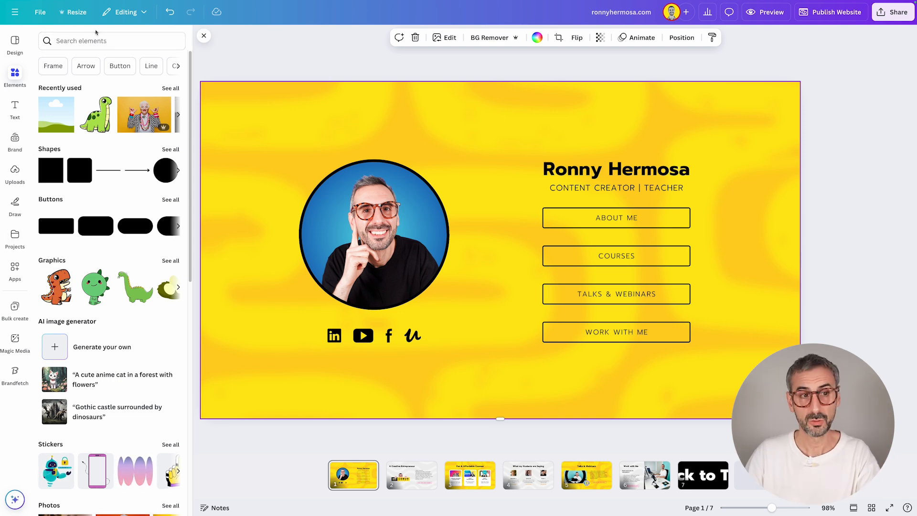
left_click(103, 45)
type("skillshare")
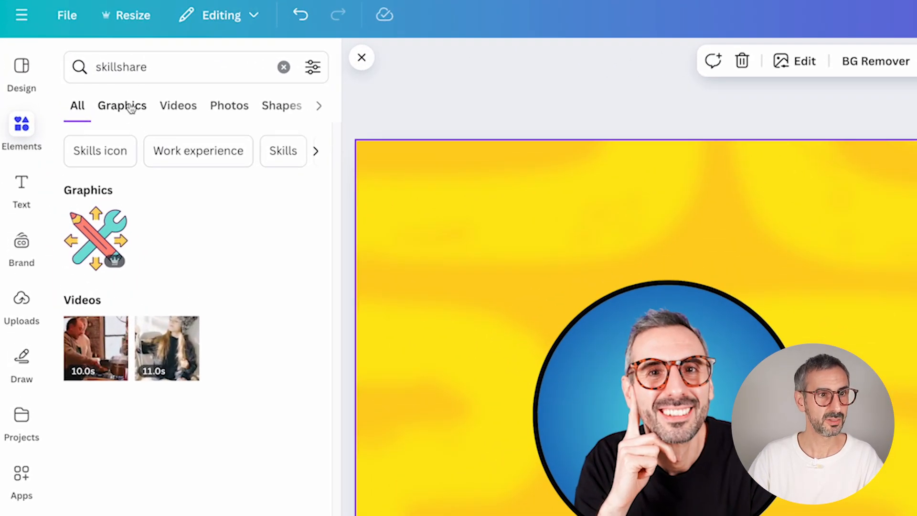
left_click(77, 64)
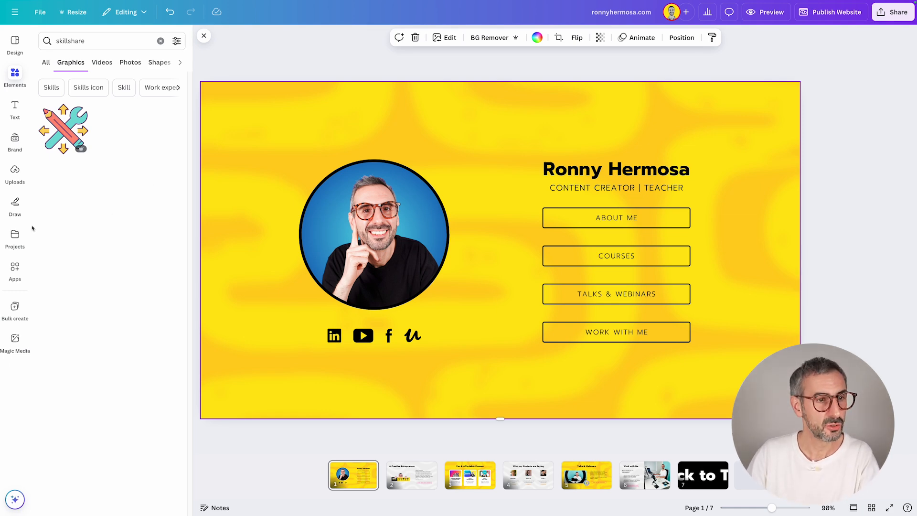
- Find the Brandfetch app by searching the Canva apps for "brandfetch", and open it
left_click(15, 270)
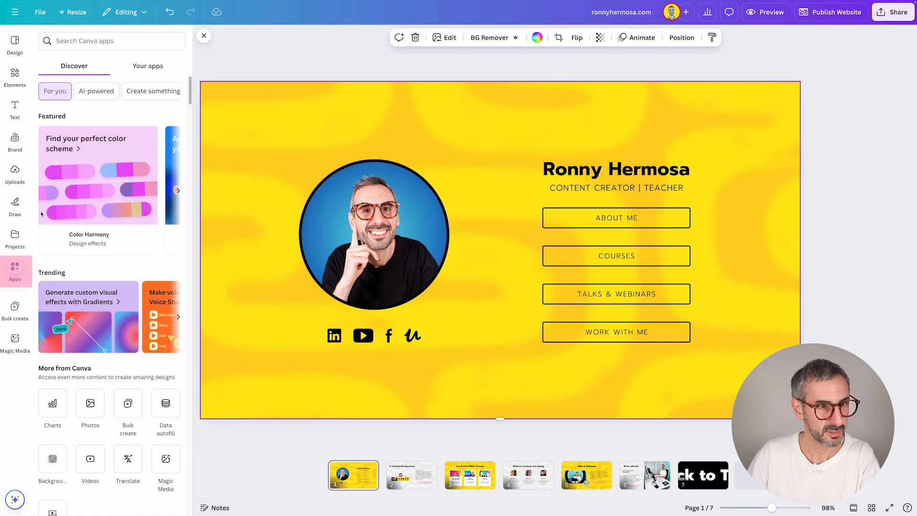
left_click(74, 42)
type("brand")
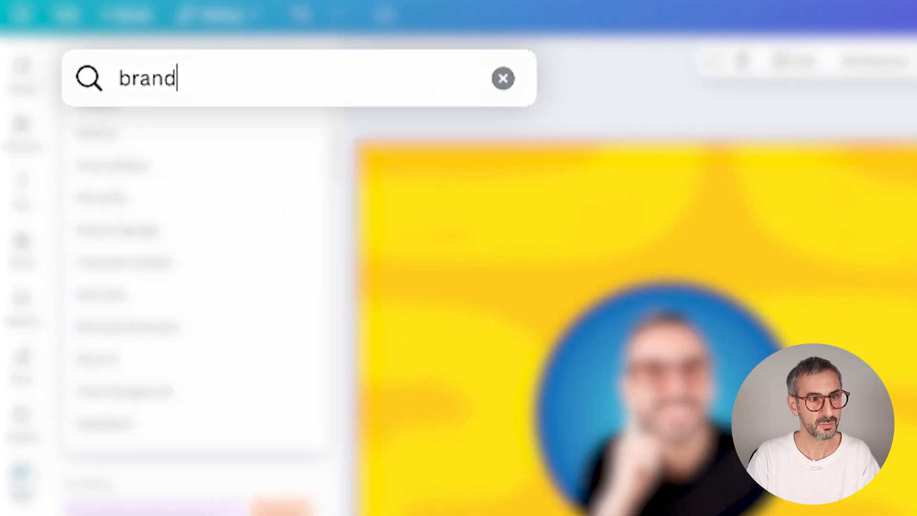
type("fetch")
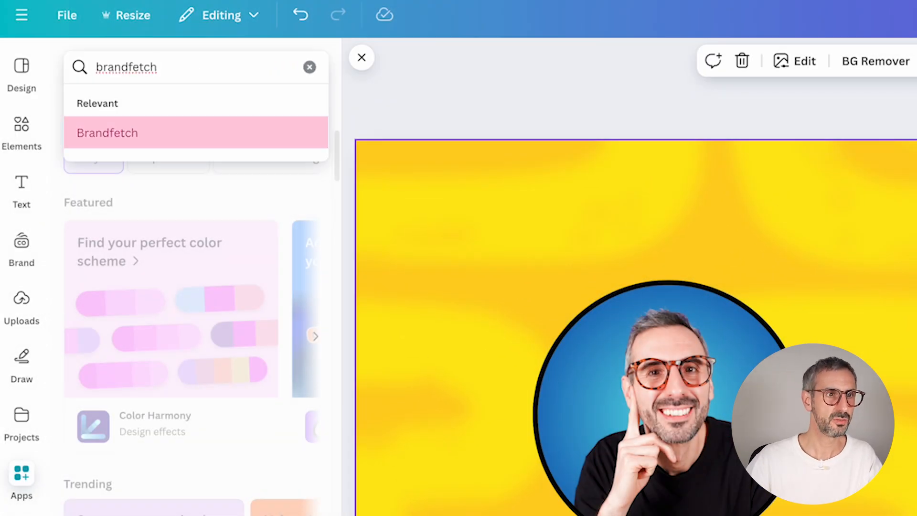
left_click(167, 129)
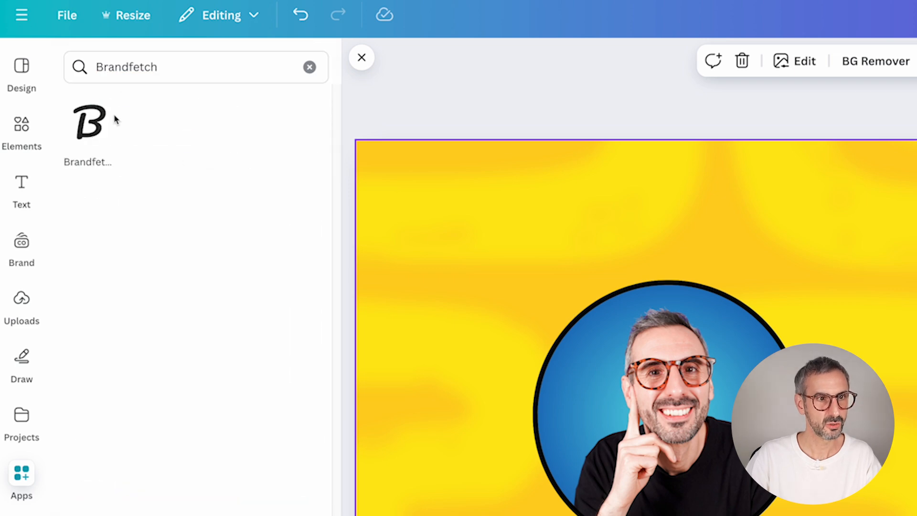
left_click(89, 150)
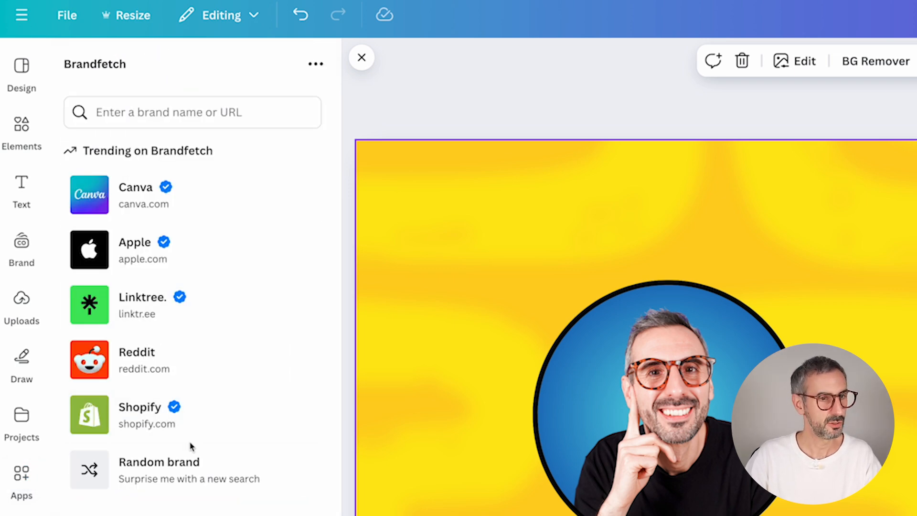
- Look up the Skillshare brand in Brandfetch and add its white logo to page 1
left_click(161, 113)
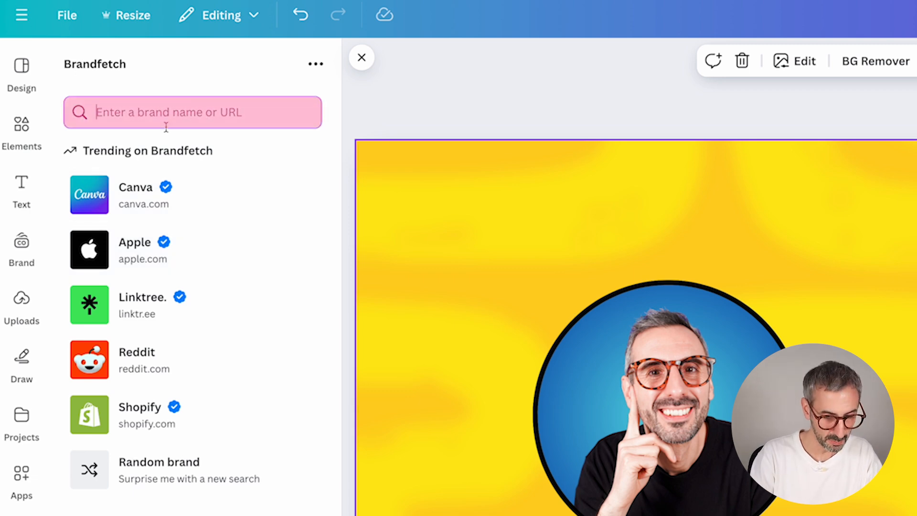
type("ski")
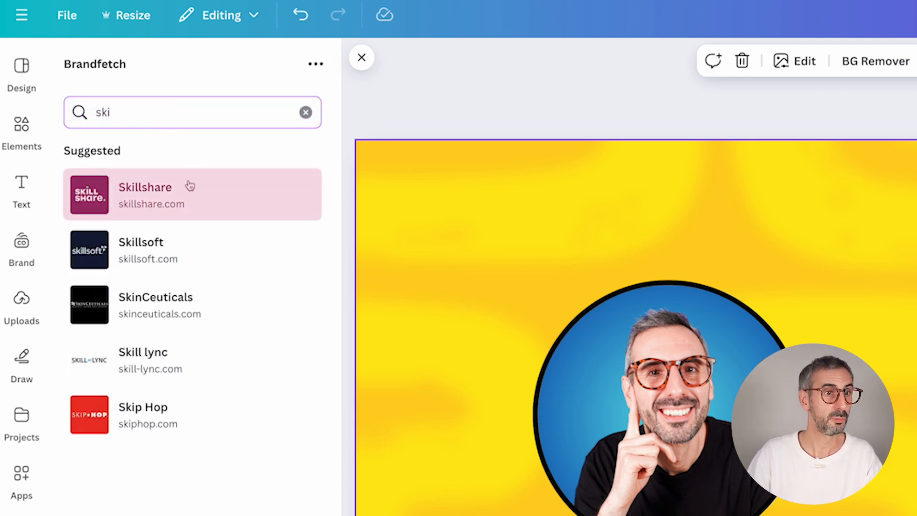
left_click(162, 205)
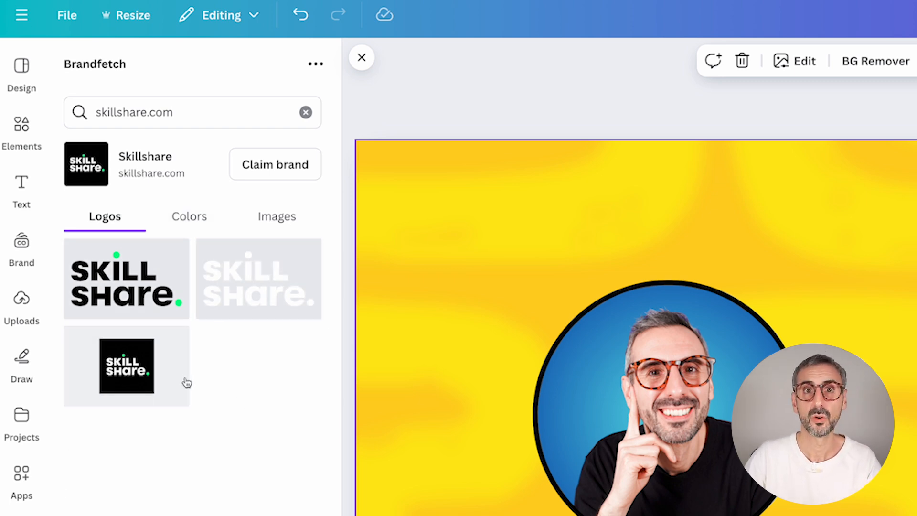
left_click(238, 297)
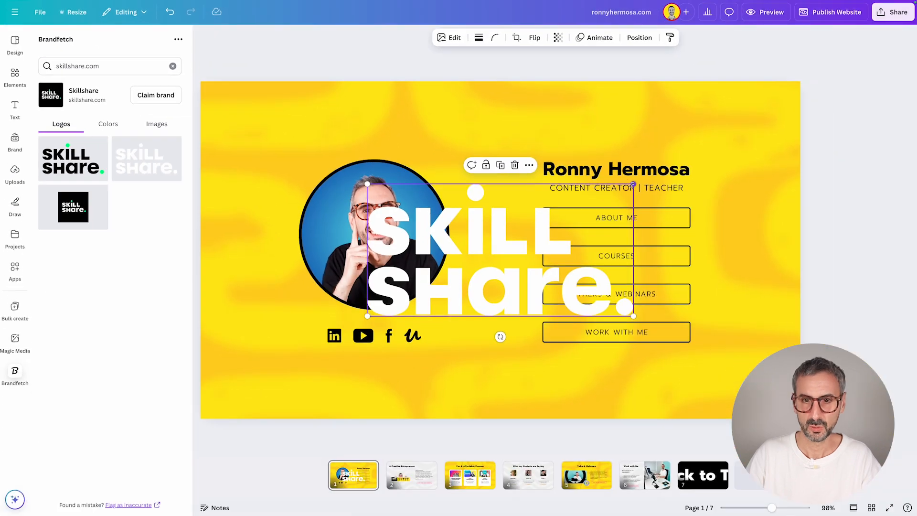
- Shrink the Skillshare logo to the height of the social icons and place it at the end of their row
left_click_drag(633, 185, 451, 406)
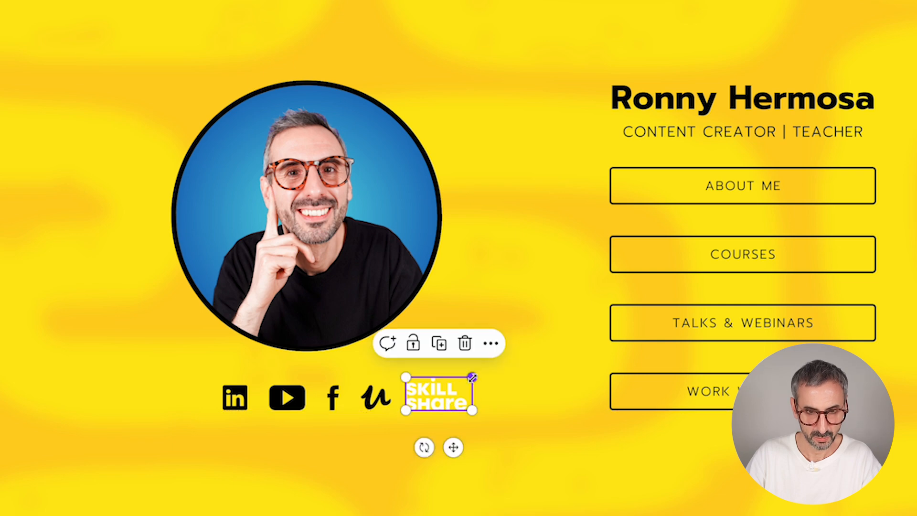
left_click_drag(471, 377, 456, 384)
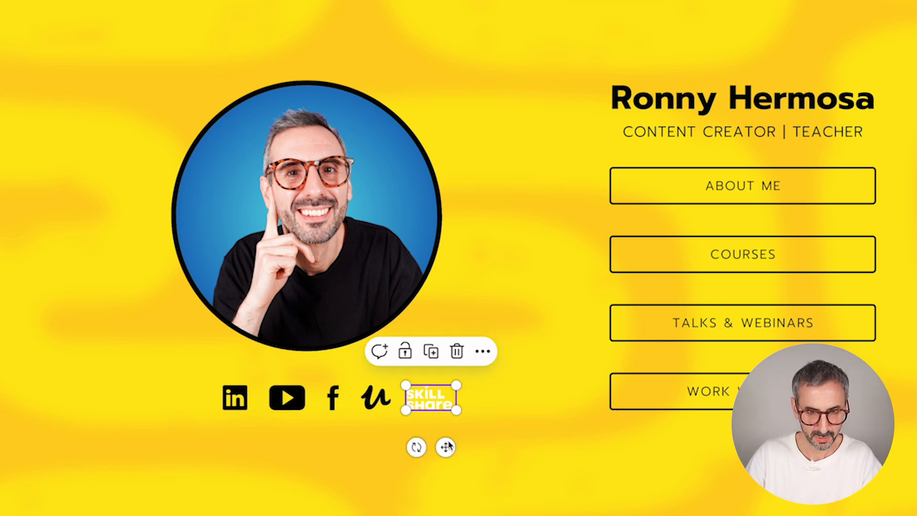
left_click(460, 486)
left_click(430, 407)
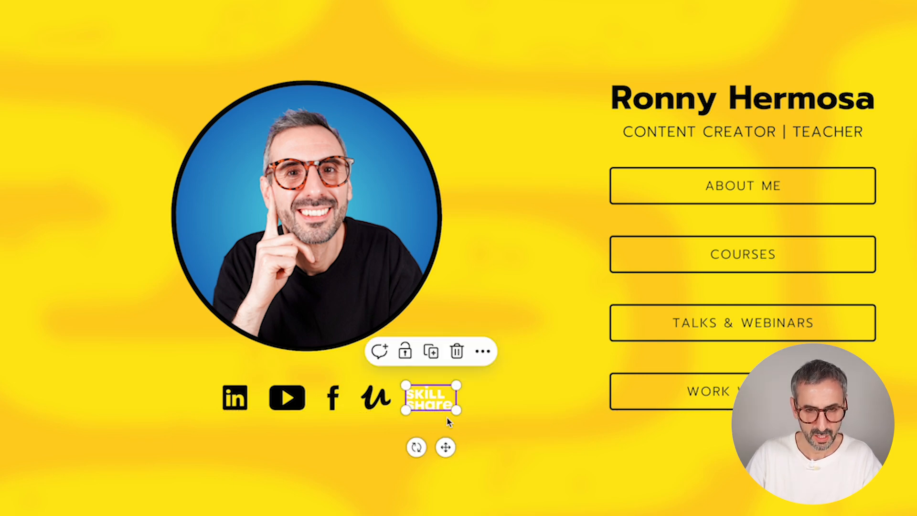
left_click(521, 476)
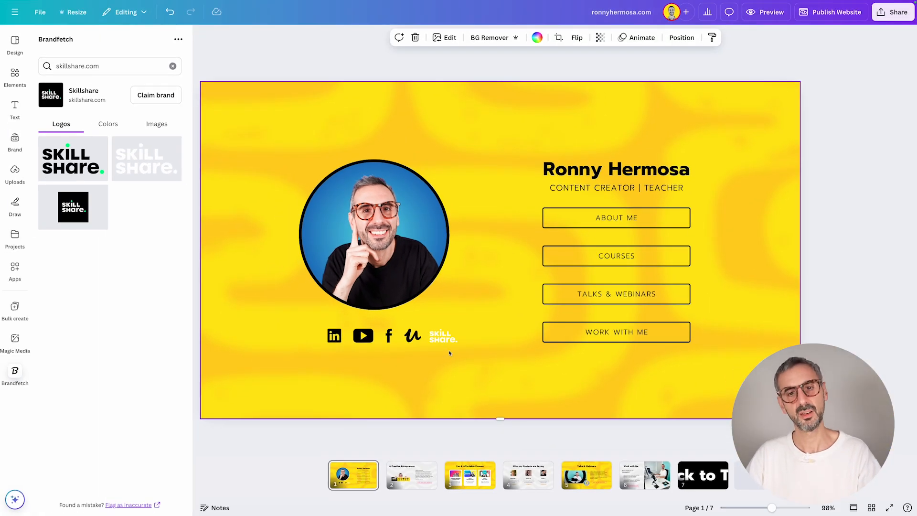
- Recolour the Skillshare logo black and adjust its spacing from the Udemy icon
left_click(430, 407)
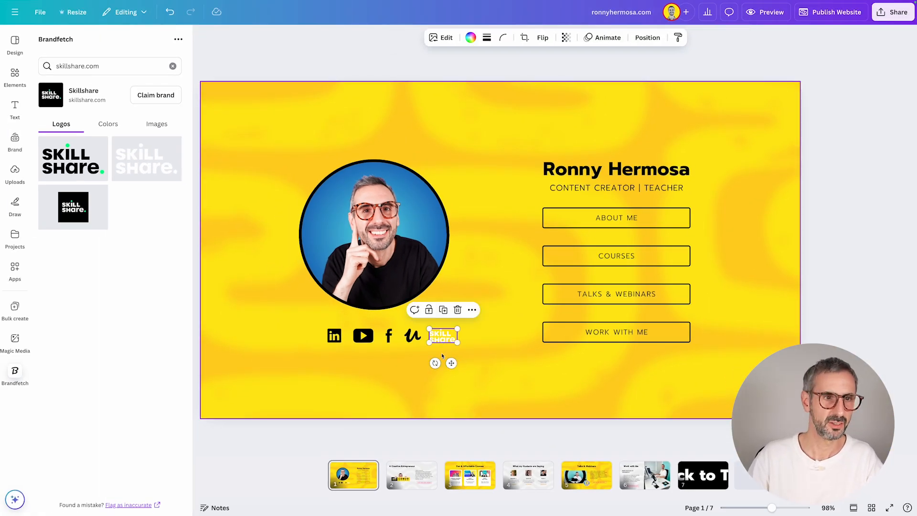
left_click(470, 37)
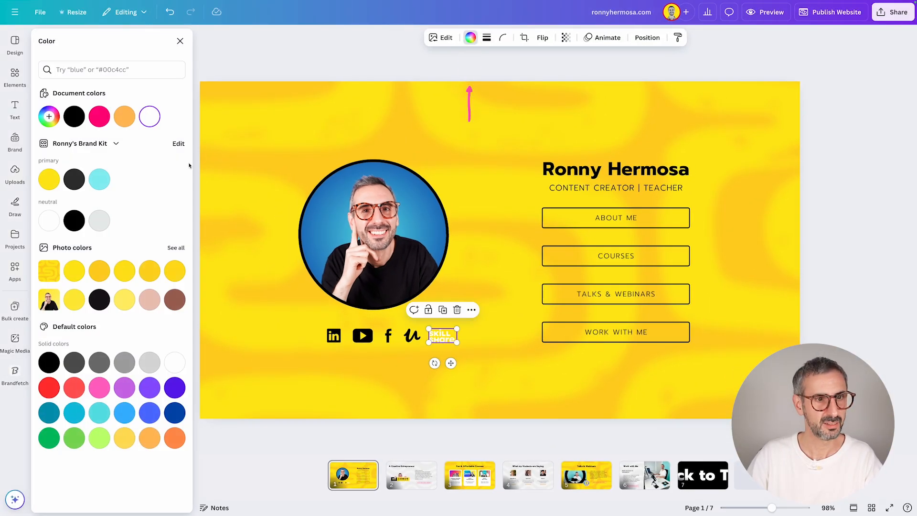
left_click(73, 116)
left_click(376, 370)
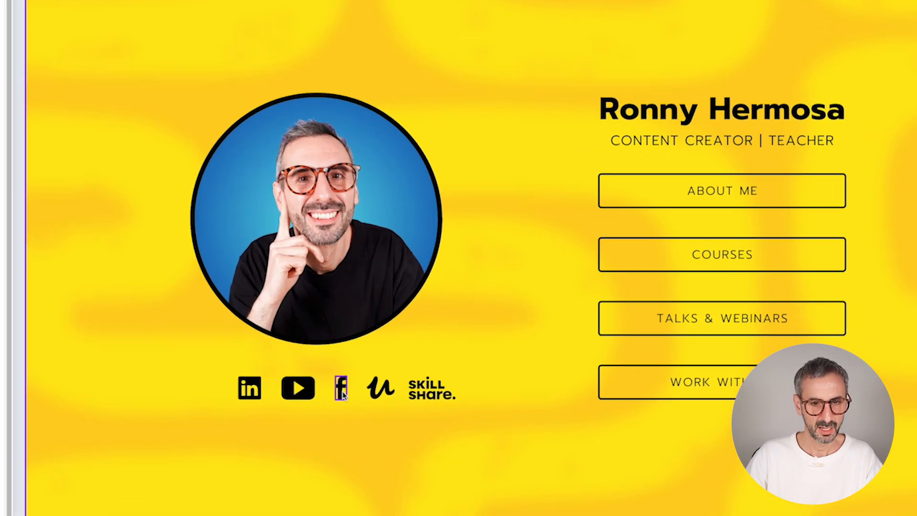
left_click(363, 337)
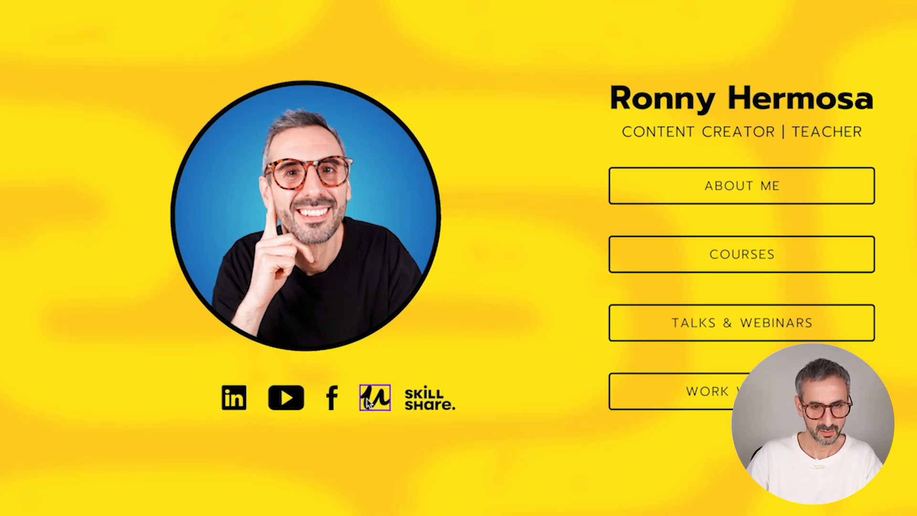
left_click_drag(429, 403, 437, 405)
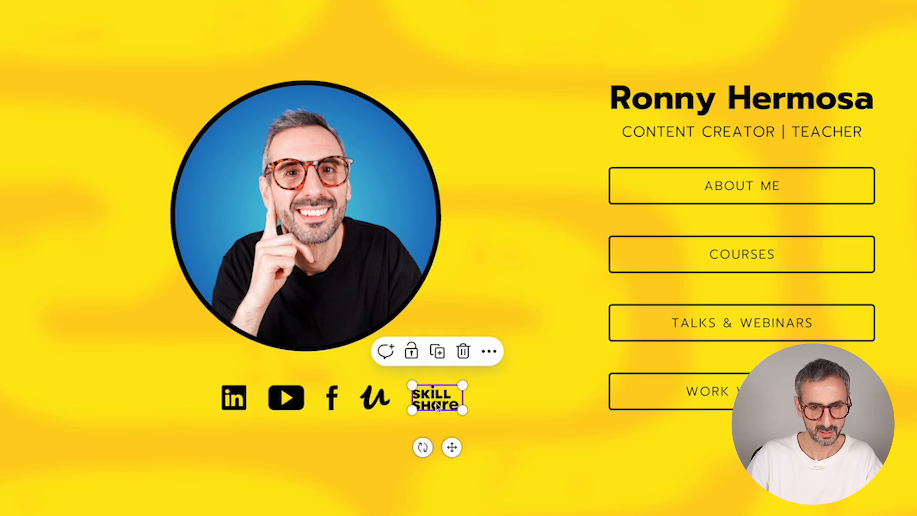
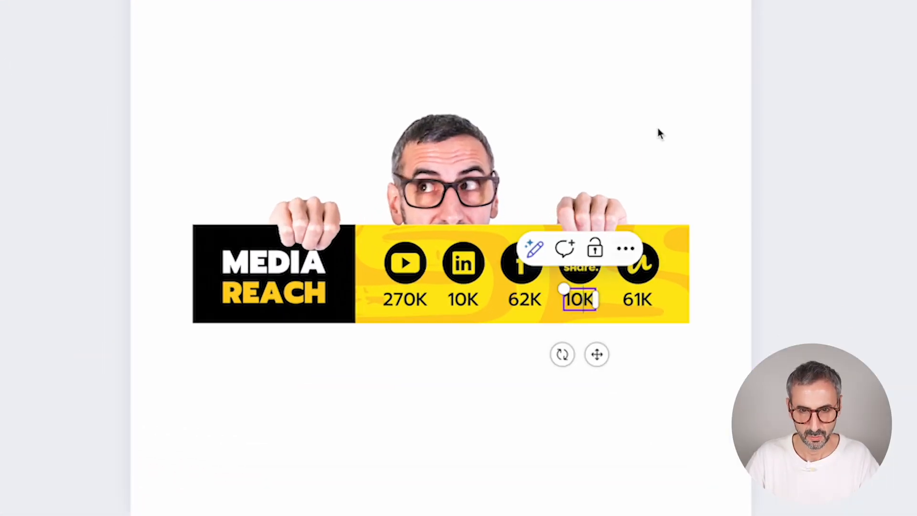
- Set the figure under the Skillshare icon in the media reach banner to 5K
key("BackSpace")
key("BackSpace")
type("5.5K")
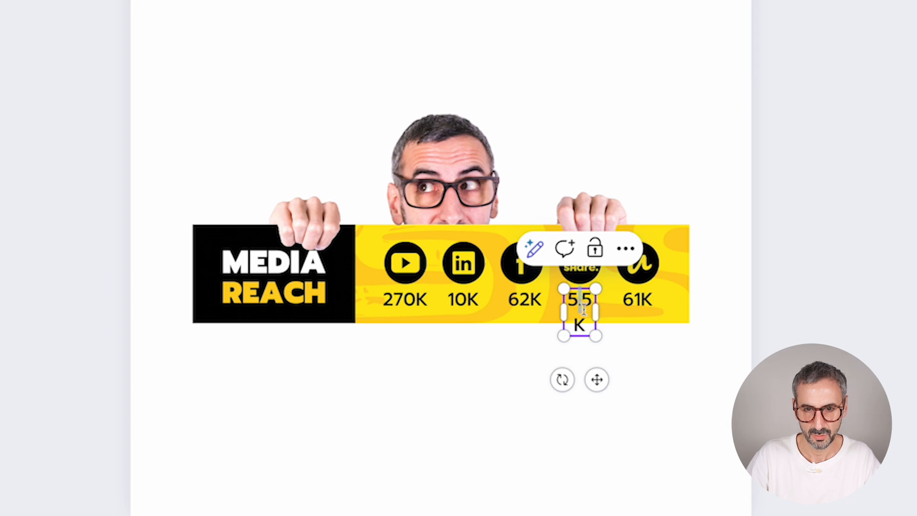
left_click_drag(583, 310, 588, 316)
type("K")
- Set the figure under the Udemy icon to 128K, keeping it on one line and centred below the icon
left_click(628, 302)
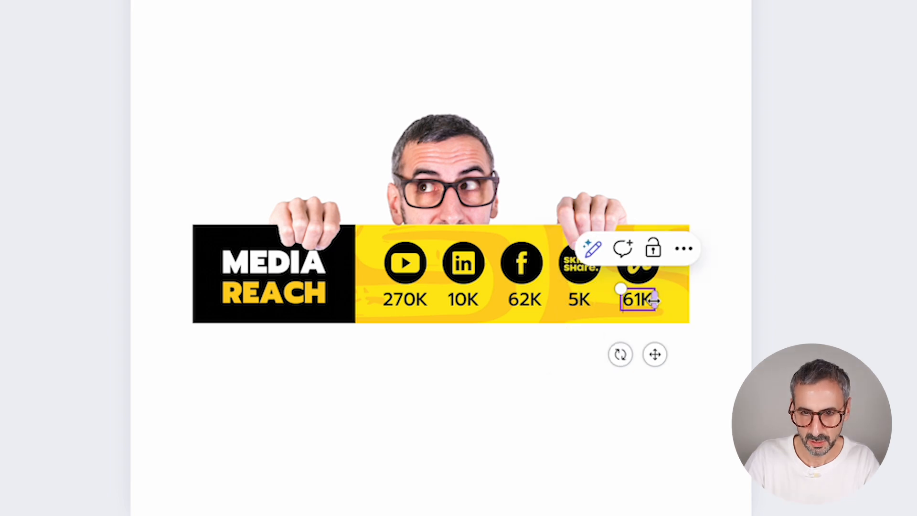
left_click_drag(656, 302, 633, 299)
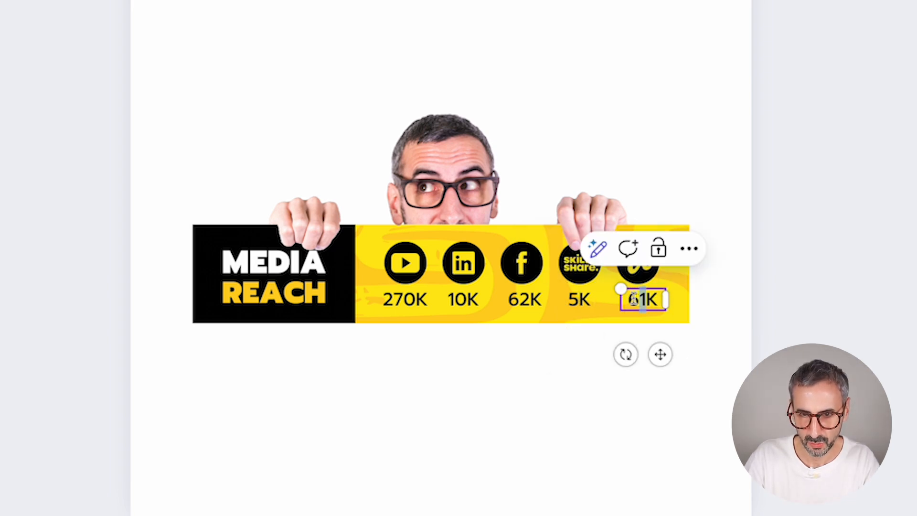
type("28K")
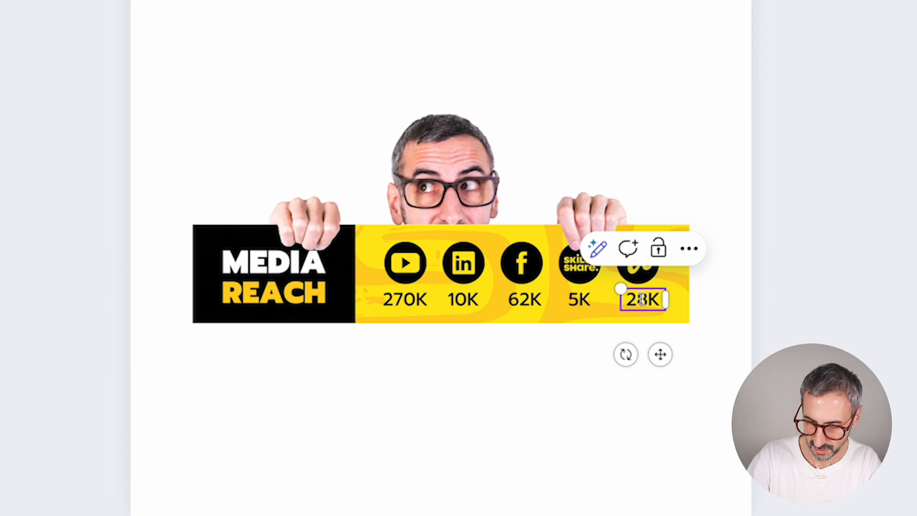
key("Home")
type("1")
left_click(692, 282)
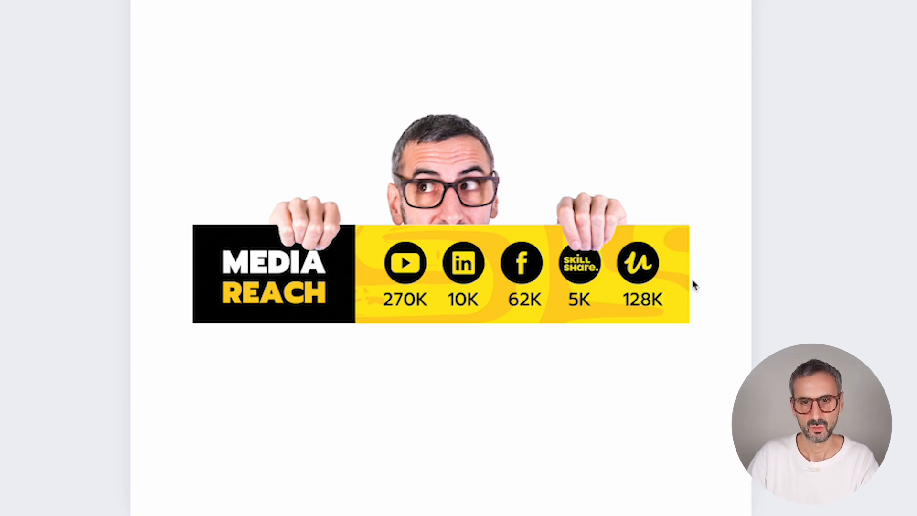
left_click(647, 303)
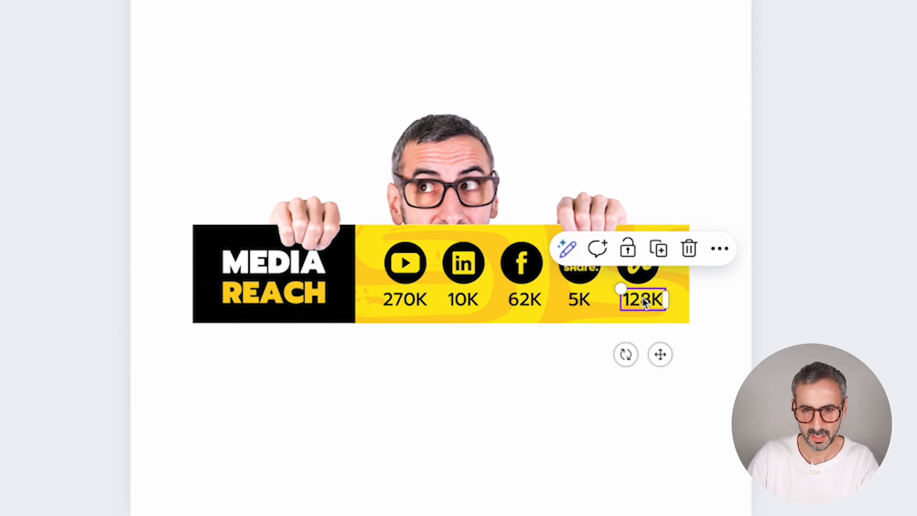
left_click_drag(643, 297, 641, 298)
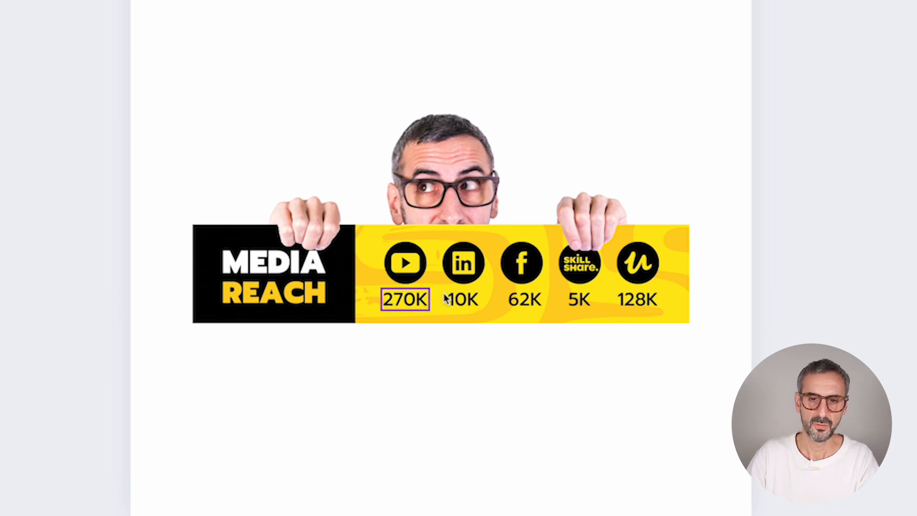
- Update the media reach figures to 69K for Facebook and 12K for LinkedIn
left_click(520, 302)
left_click_drag(520, 300, 531, 300)
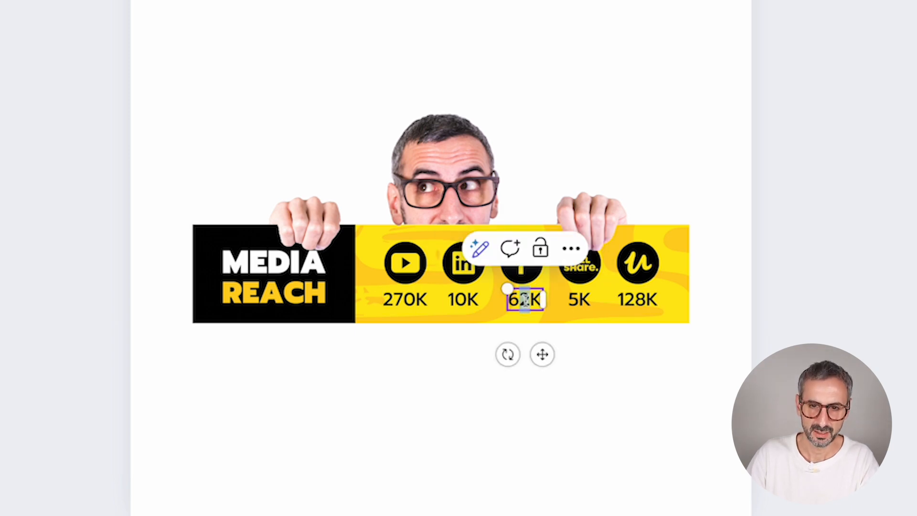
type("9")
left_click(461, 300)
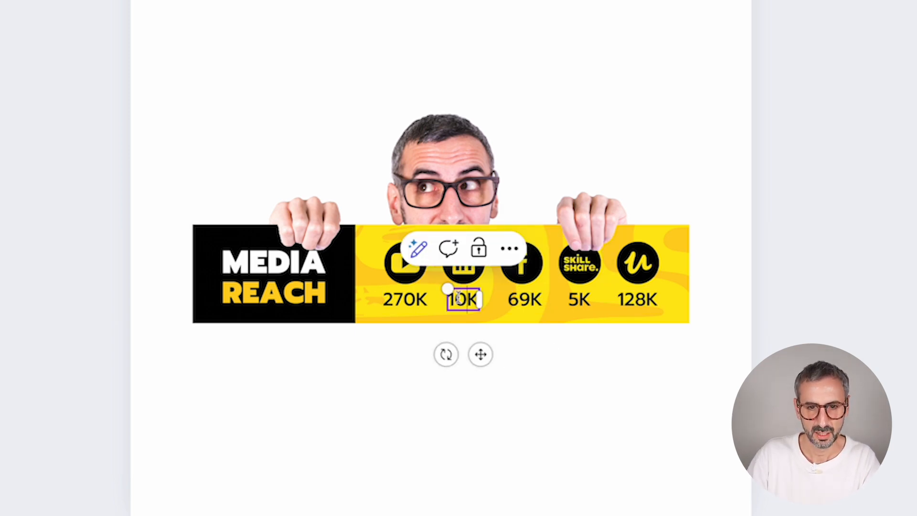
left_click_drag(454, 299, 467, 299)
type("2")
- Set the YouTube figure to 500K and fit it on one line centred below its icon
left_click(405, 300)
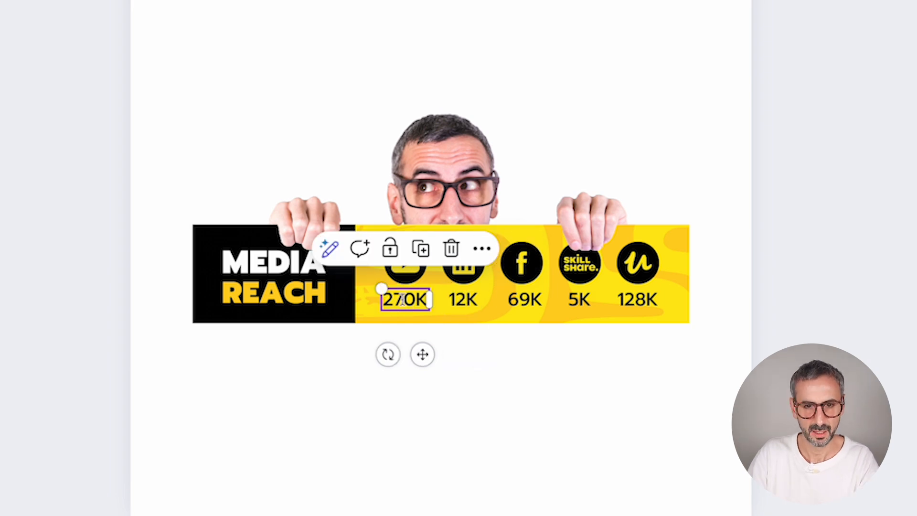
left_click(407, 298)
left_click_drag(403, 298, 382, 299)
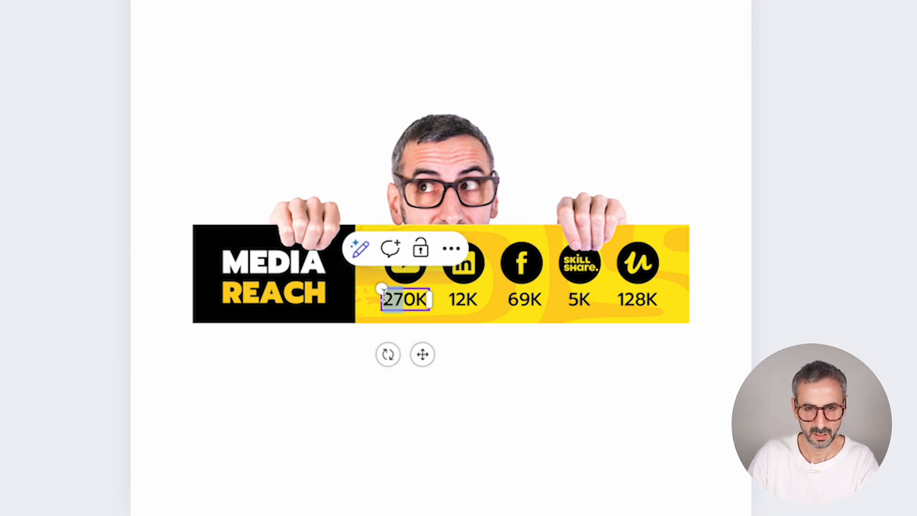
type("50")
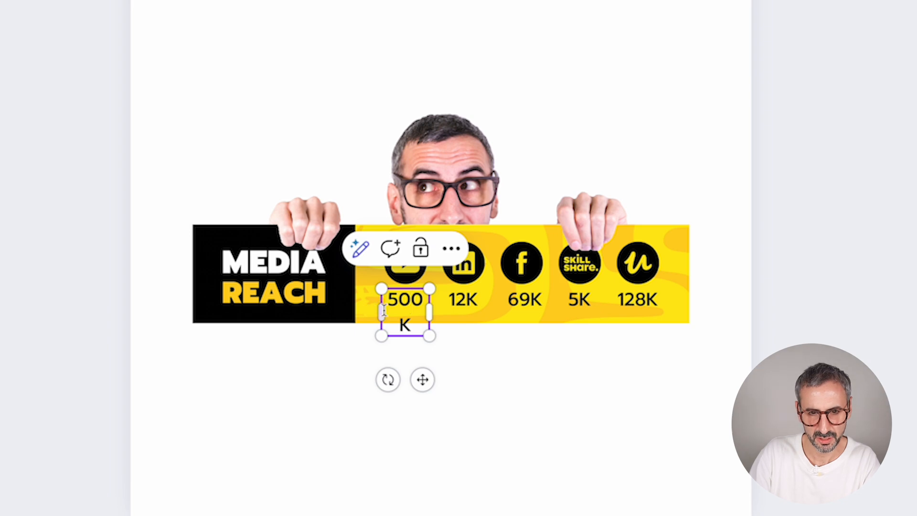
left_click_drag(380, 310, 404, 303)
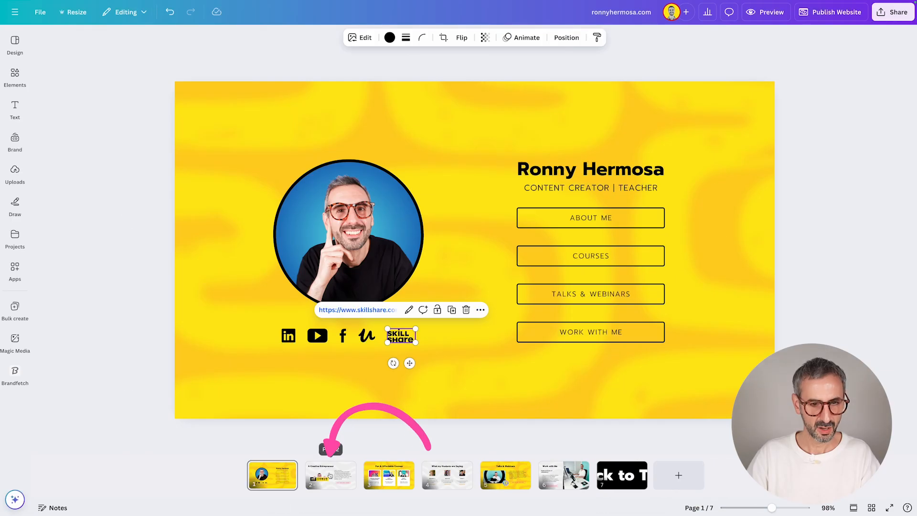
- Go to page 2 of the website, and download the media reach visual as a PNG with a transparent background
left_click(331, 476)
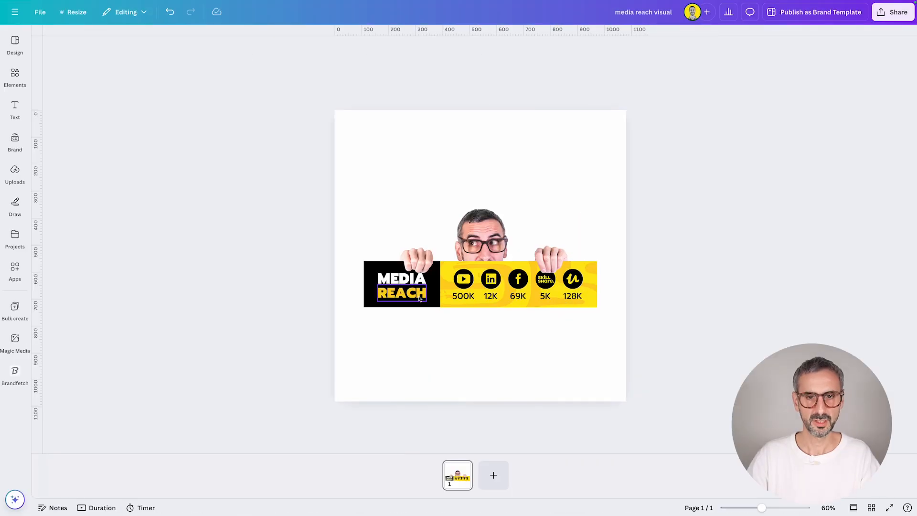
left_click_drag(361, 153, 611, 351)
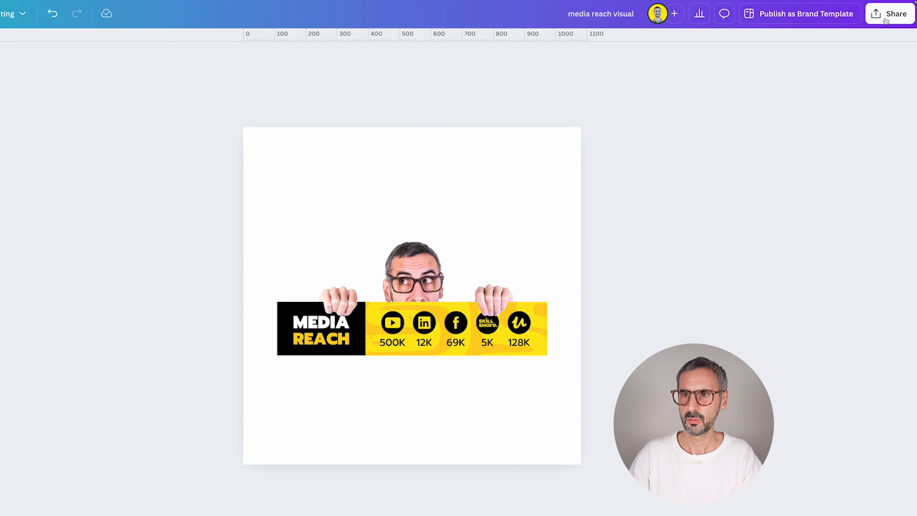
left_click(892, 12)
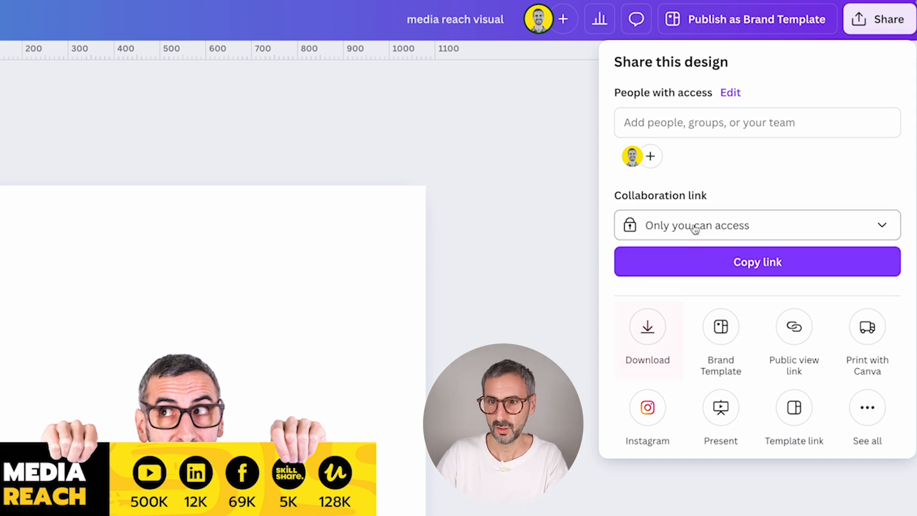
left_click(648, 329)
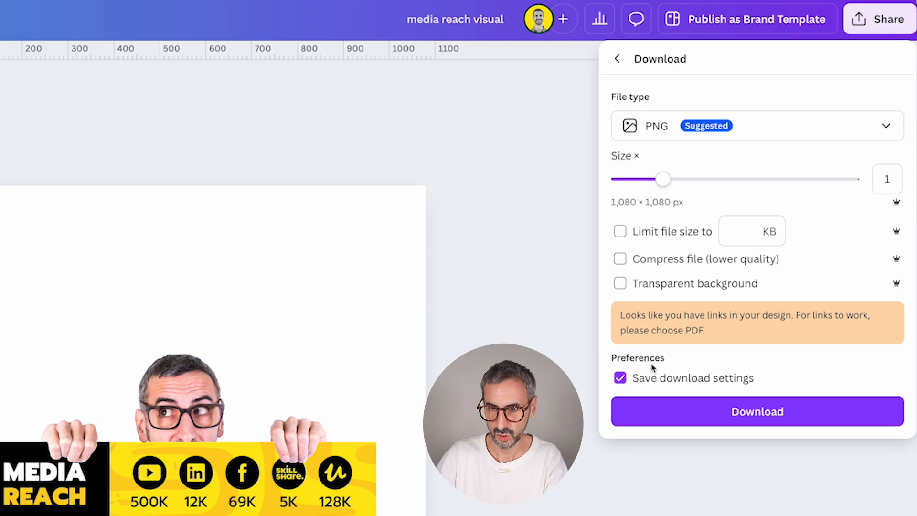
left_click(620, 283)
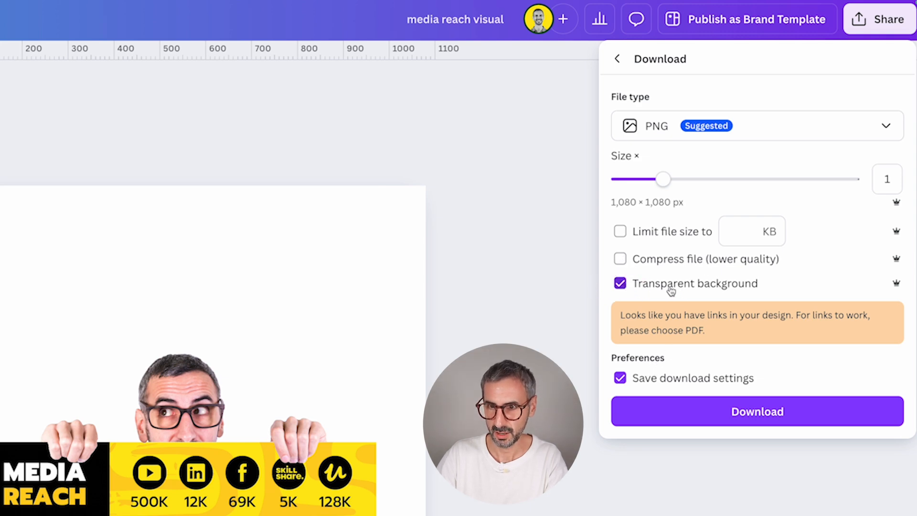
left_click(705, 420)
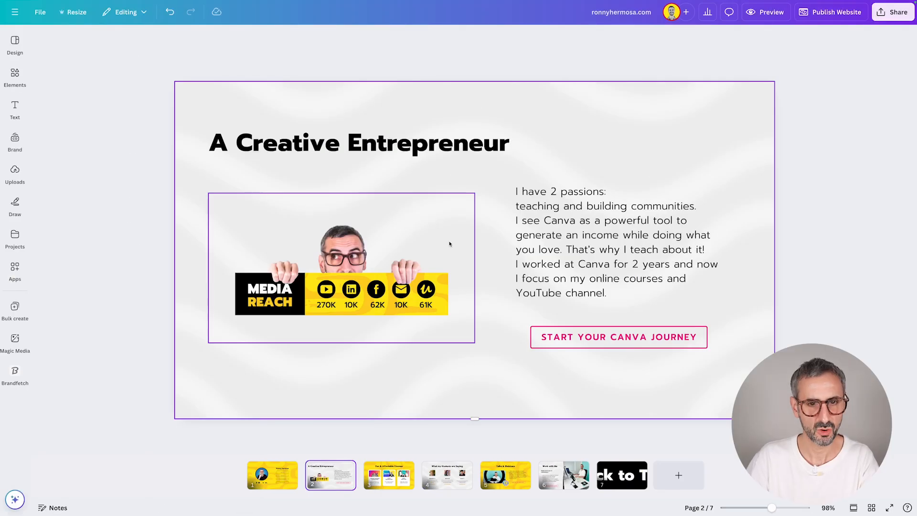
- Add the downloaded media reach image to page 2, crop its empty top and bottom, and move it to the page's upper-right corner
key("ctrl+v")
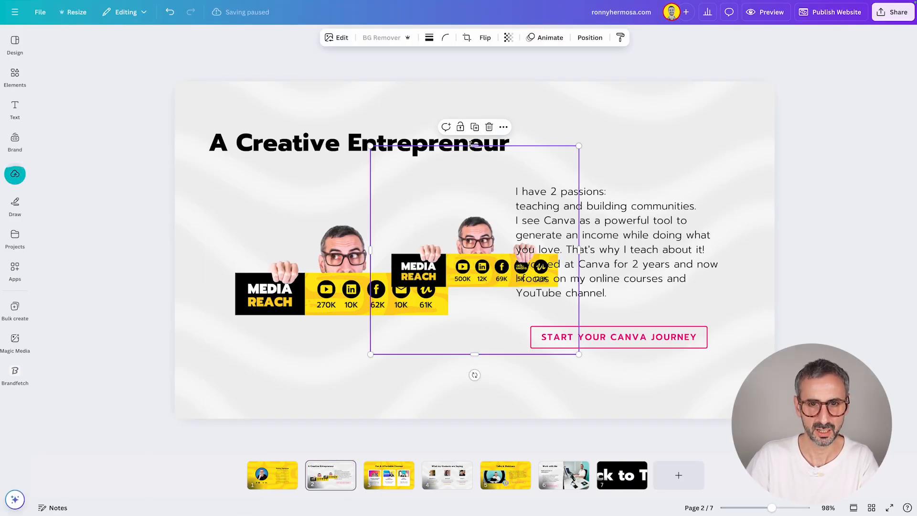
left_click_drag(474, 145, 476, 185)
left_click_drag(474, 354, 475, 319)
left_click_drag(481, 267, 655, 163)
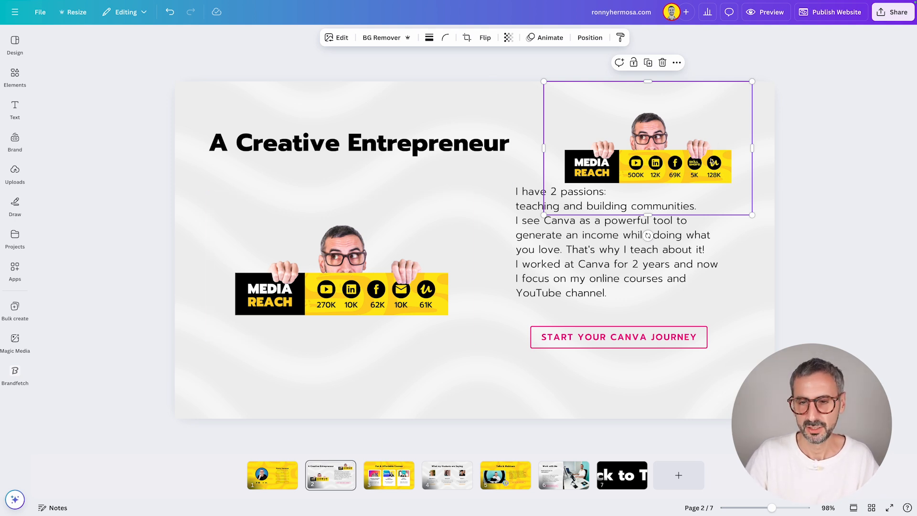
- Remove the cropped copy from page 2, and try out a fresh copy of the media reach image from the uploads
left_click(16, 173)
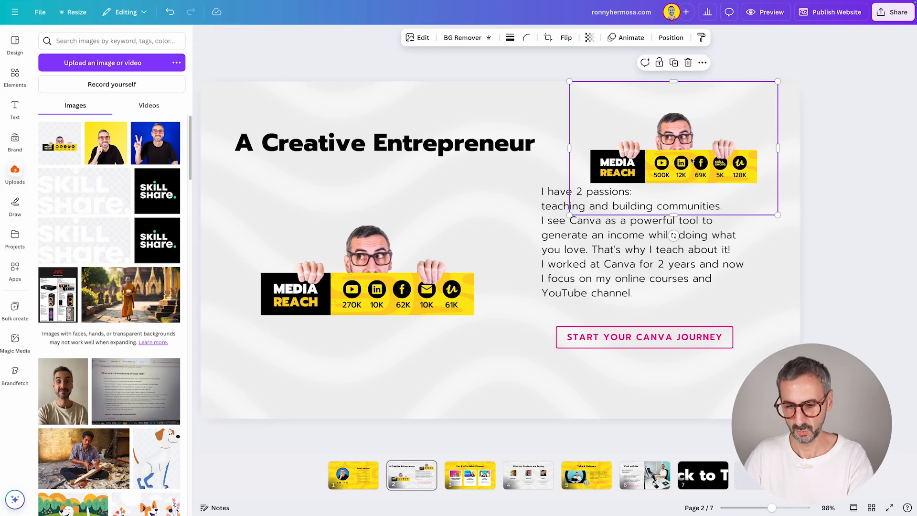
key("Delete")
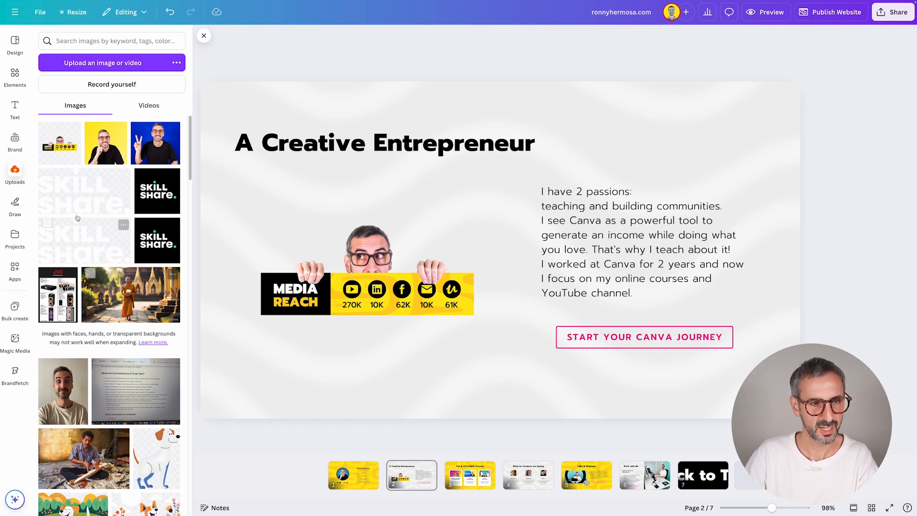
left_click_drag(59, 143, 545, 239)
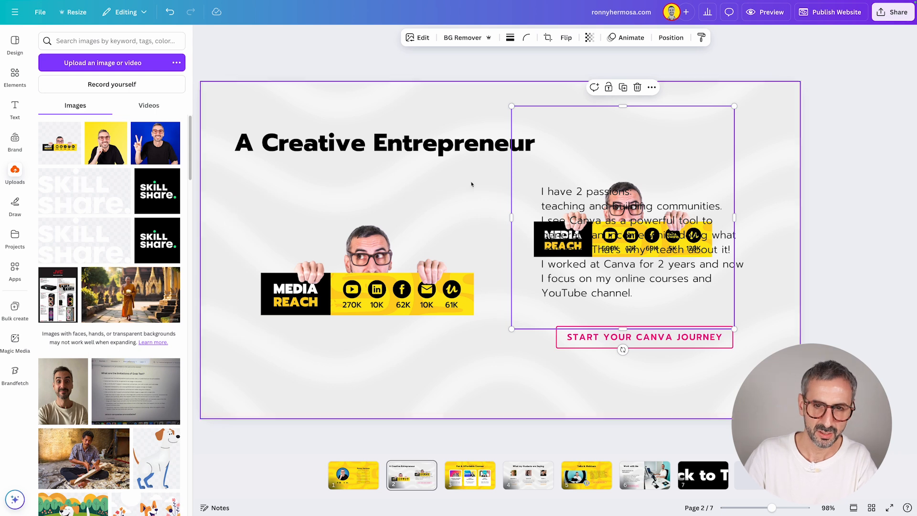
key("Delete")
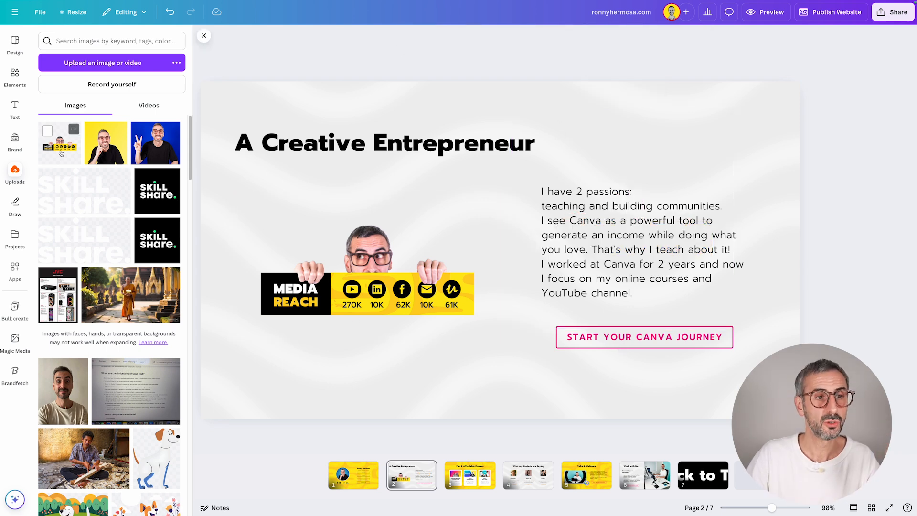
- Replace the old media reach banner in page 2's image frame with the updated media reach image from the uploads
left_click_drag(60, 146, 336, 290)
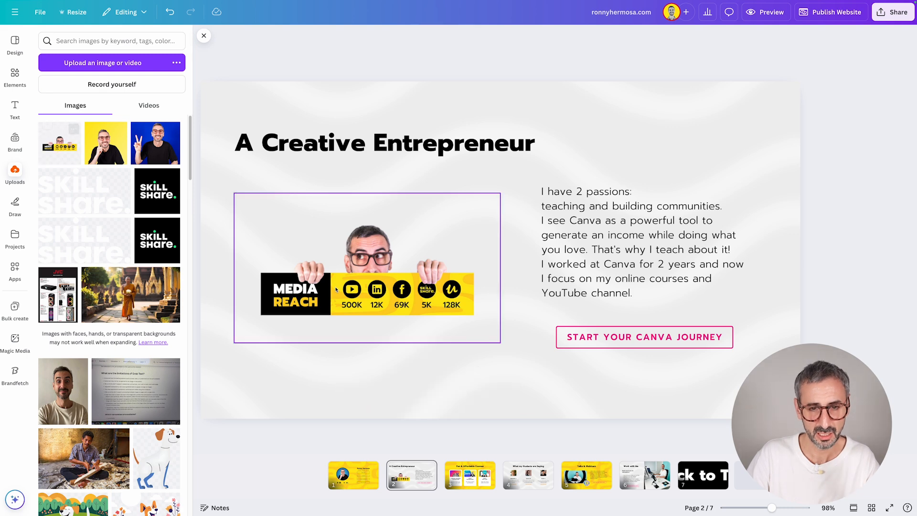
left_click(361, 382)
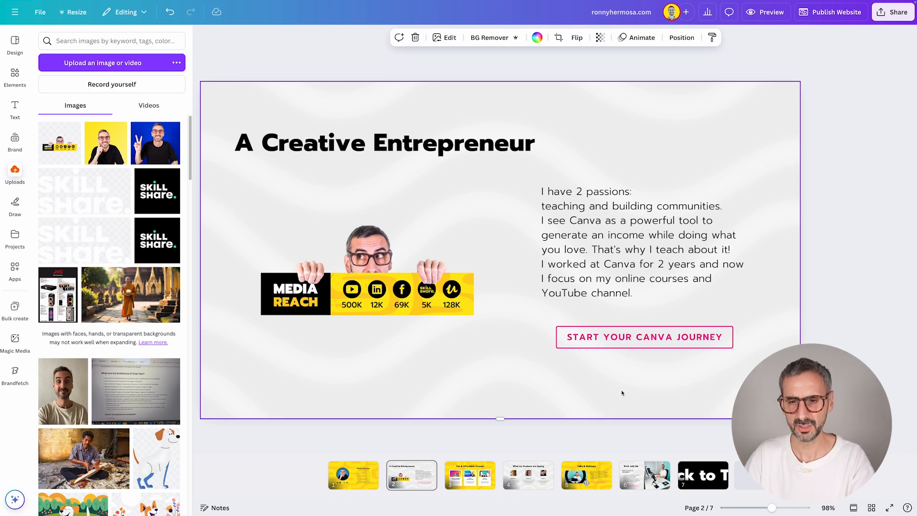
left_click(639, 342)
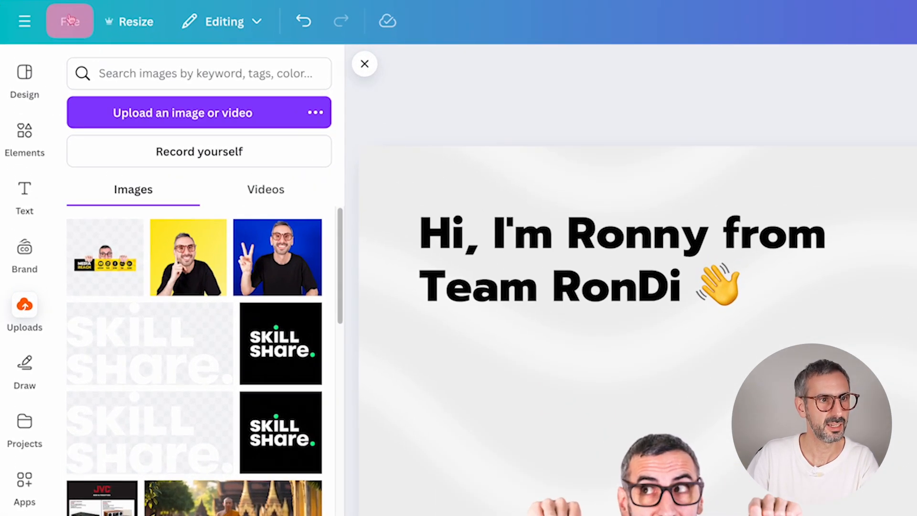
- Show rulers and guides, and place two horizontal guides on page 2, one just below the body text and one just above it
left_click(69, 20)
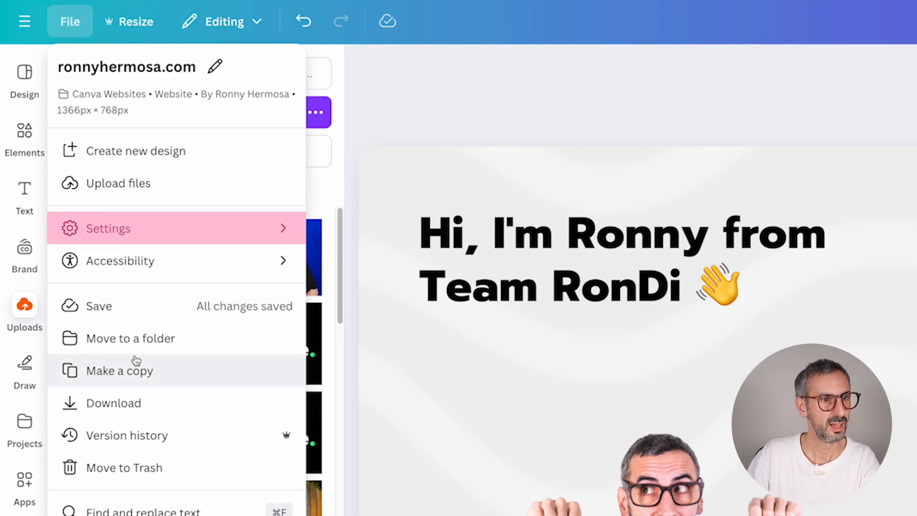
mouse_move(288, 227)
left_click(378, 228)
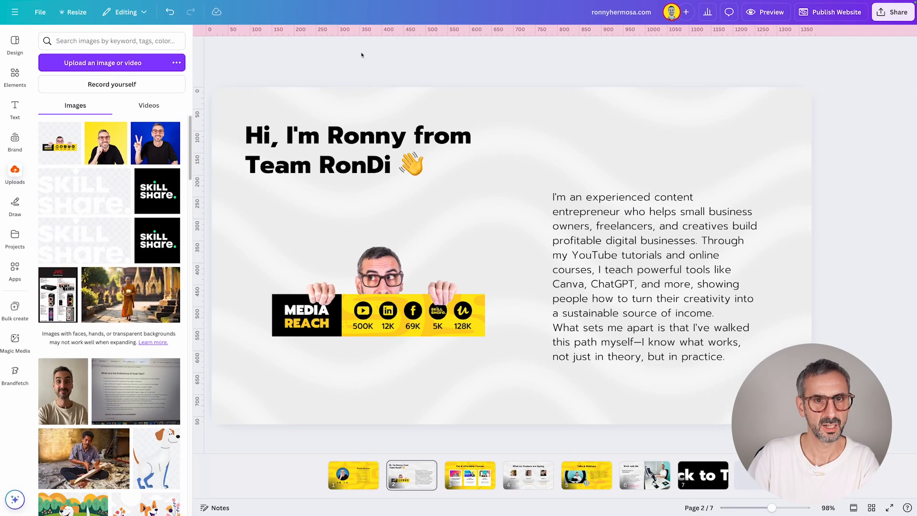
left_click_drag(368, 32, 410, 365)
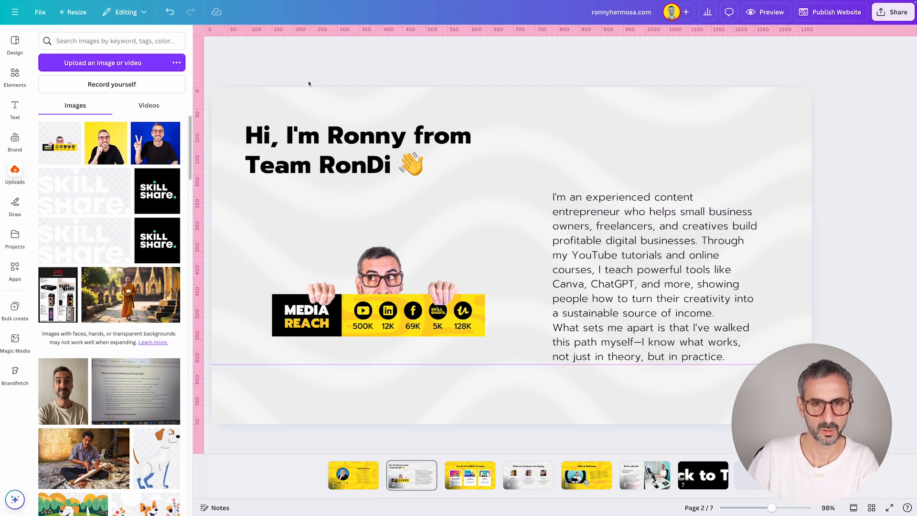
left_click_drag(341, 31, 382, 190)
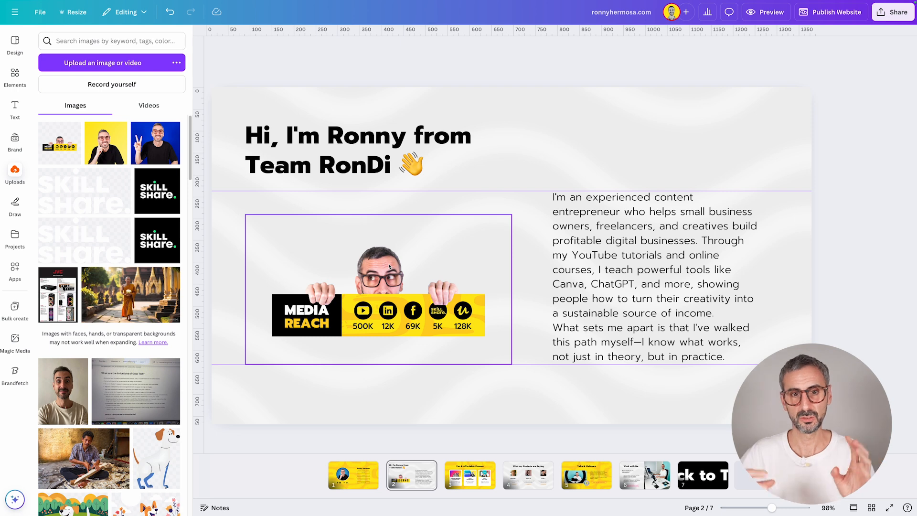
- Narrow the "Hi, I'm Ronny from Team RonDi" heading's text box so it fits its two lines
left_click(432, 172)
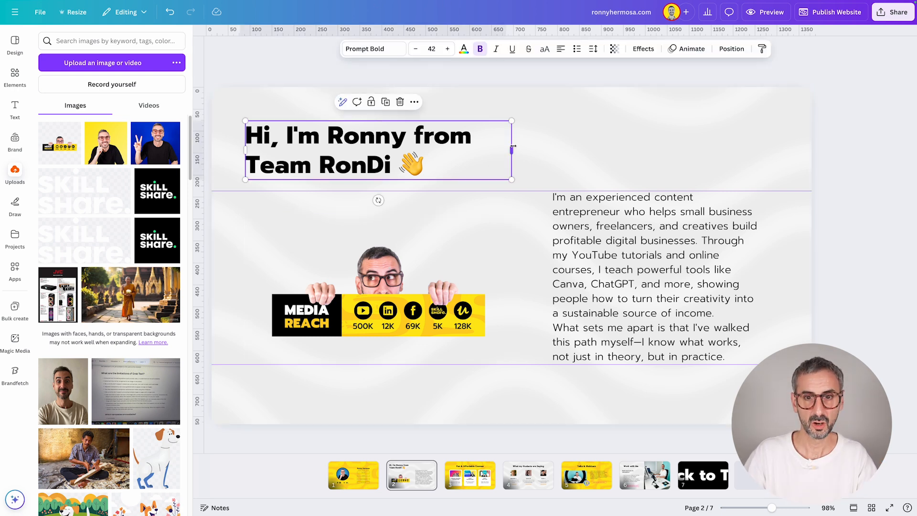
left_click_drag(512, 150, 479, 148)
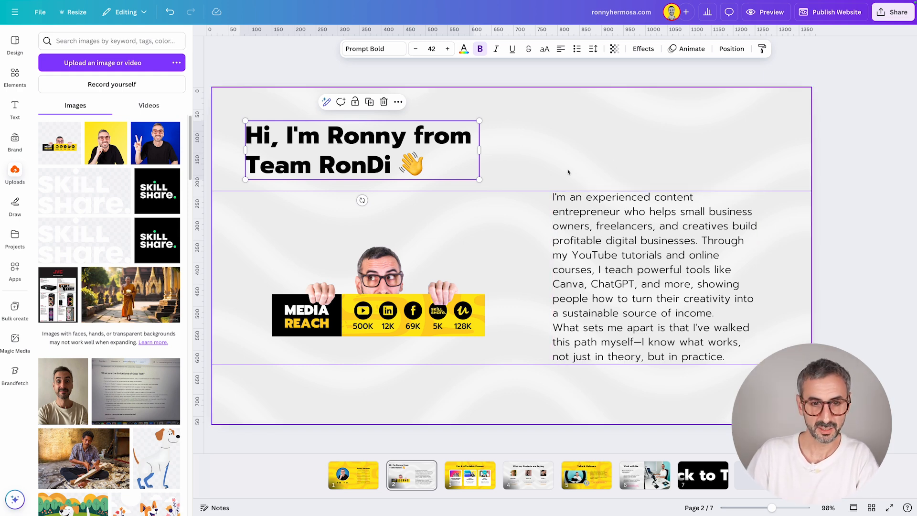
- Preview the website in the mobile layout, and check the first page, the introduction section and the start of the courses section
left_click(774, 17)
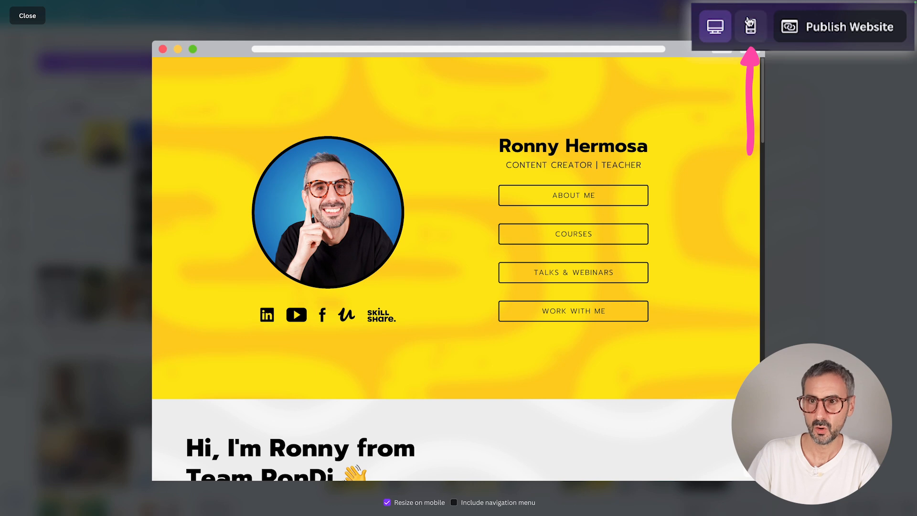
left_click(820, 16)
scroll(479, 202, "up", 1)
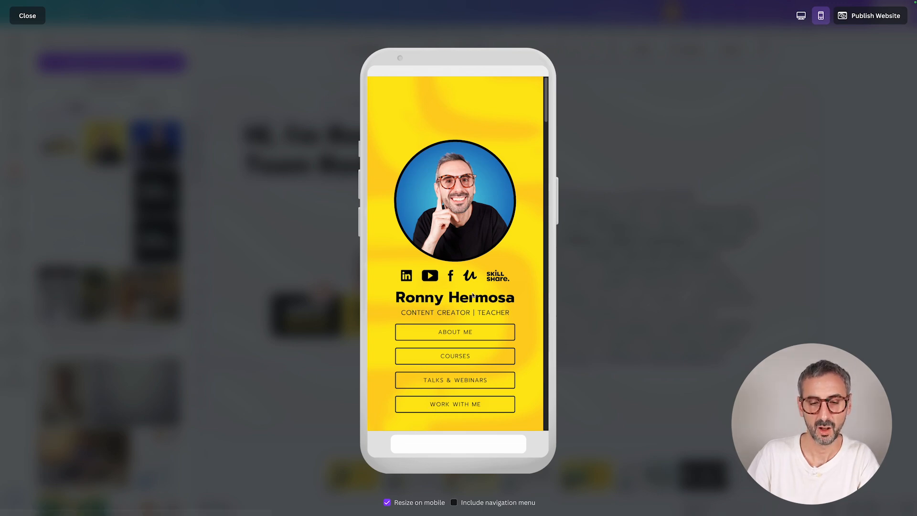
scroll(472, 295, "down", 7)
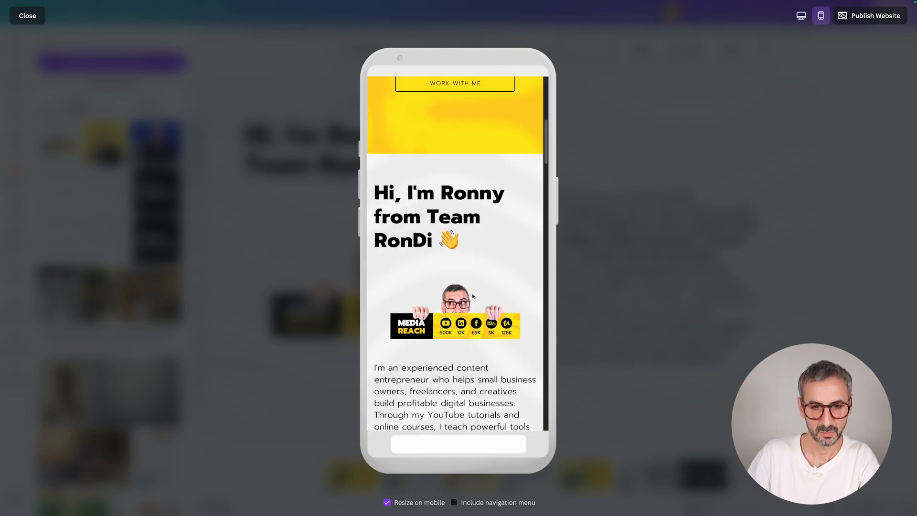
scroll(473, 296, "down", 3)
scroll(473, 297, "up", 1)
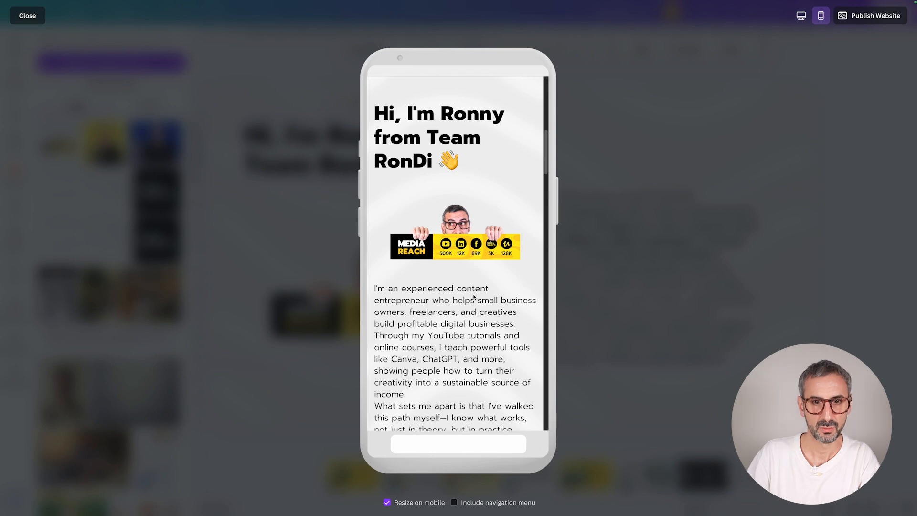
scroll(474, 297, "down", 1)
scroll(461, 267, "down", 4)
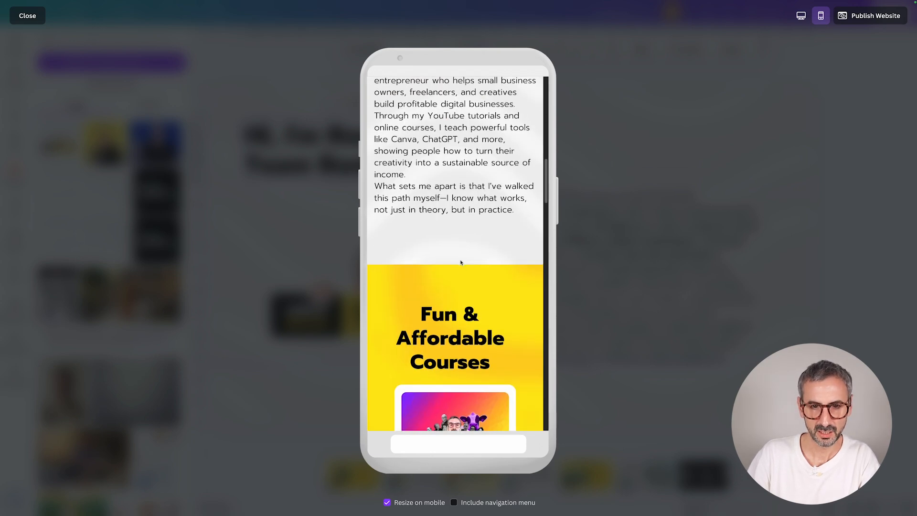
left_click(28, 18)
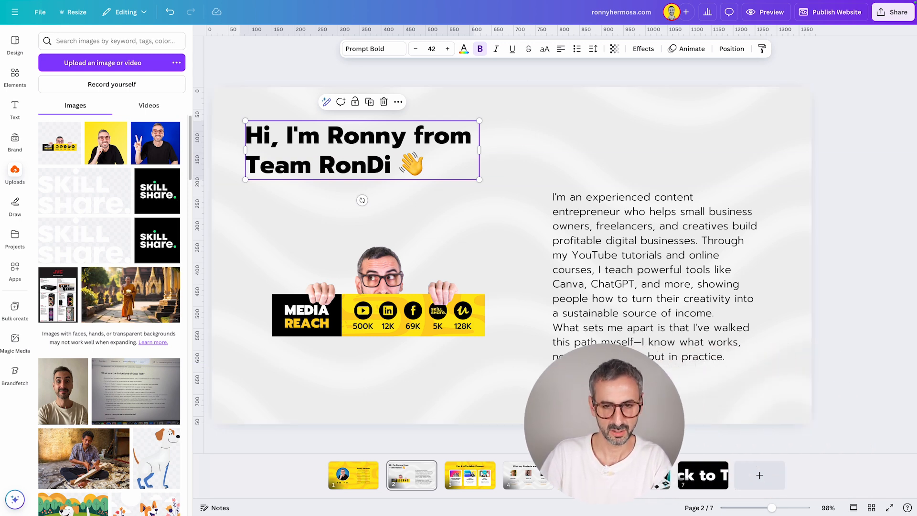
- Go to page 3, the Fun & Affordable Courses section
left_click_drag(771, 508, 767, 508)
left_click(471, 483)
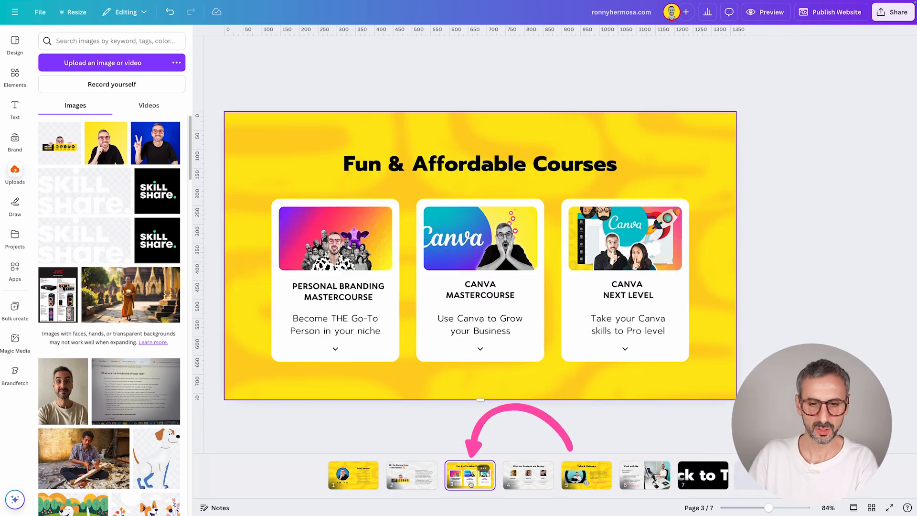
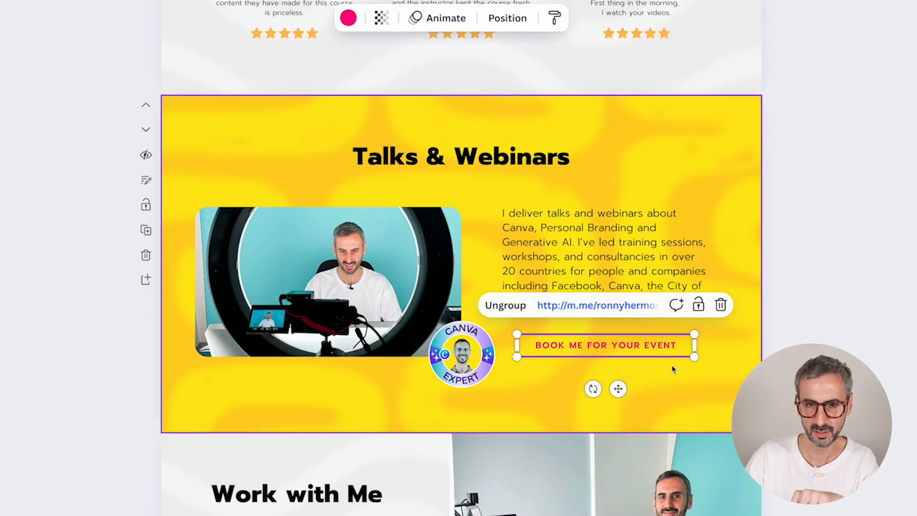
- Open the booking button's link to test it, and copy the mailto link of the email button in the Work with Me section
left_click(611, 309)
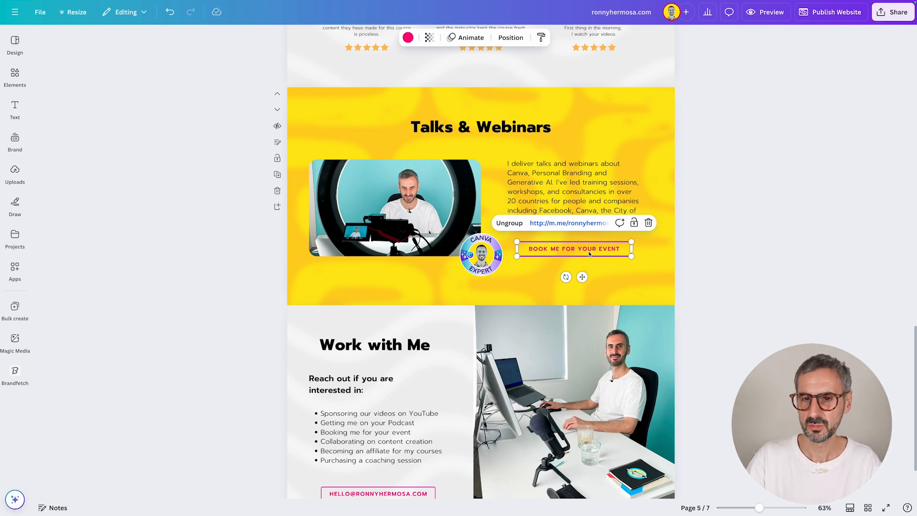
scroll(588, 254, "down", 3)
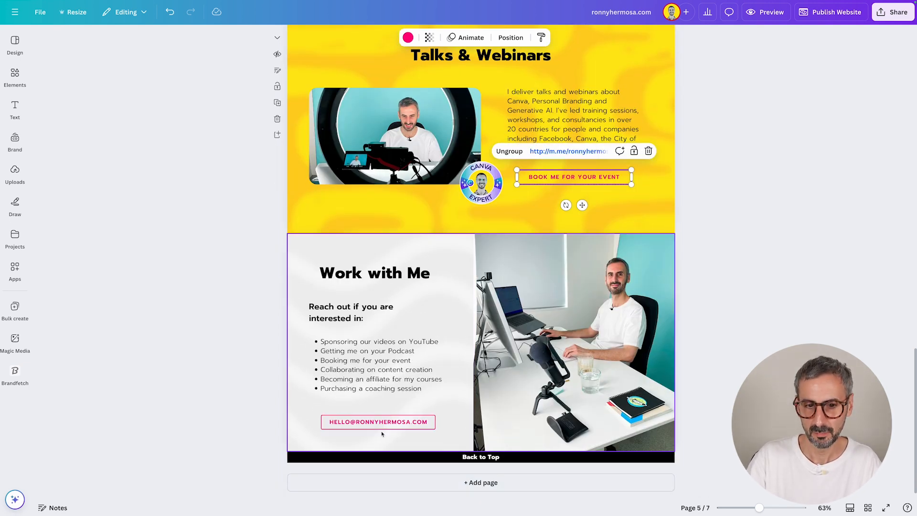
left_click(377, 424)
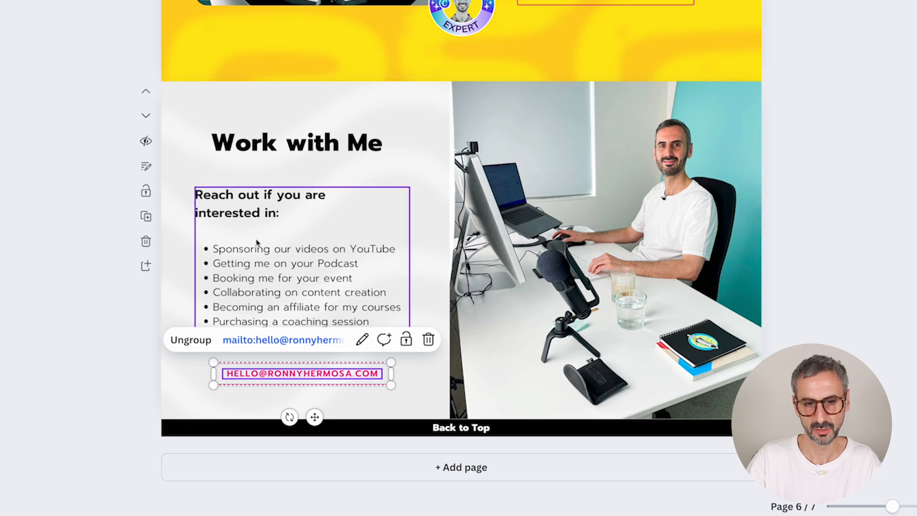
left_click(362, 340)
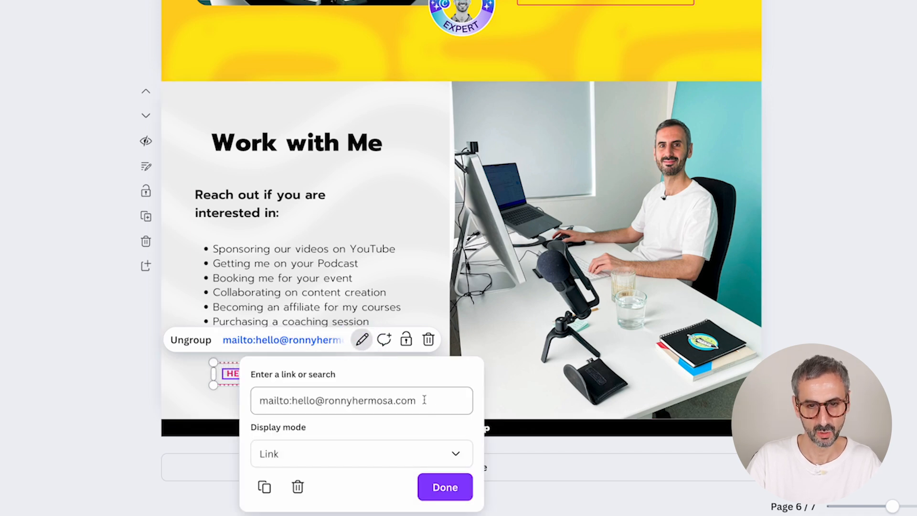
left_click_drag(399, 404, 252, 406)
key("super+c")
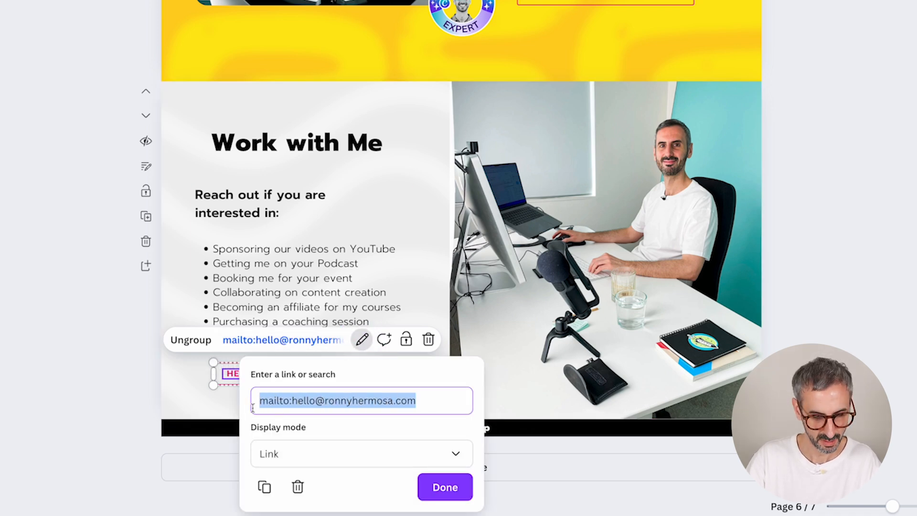
left_click(238, 397)
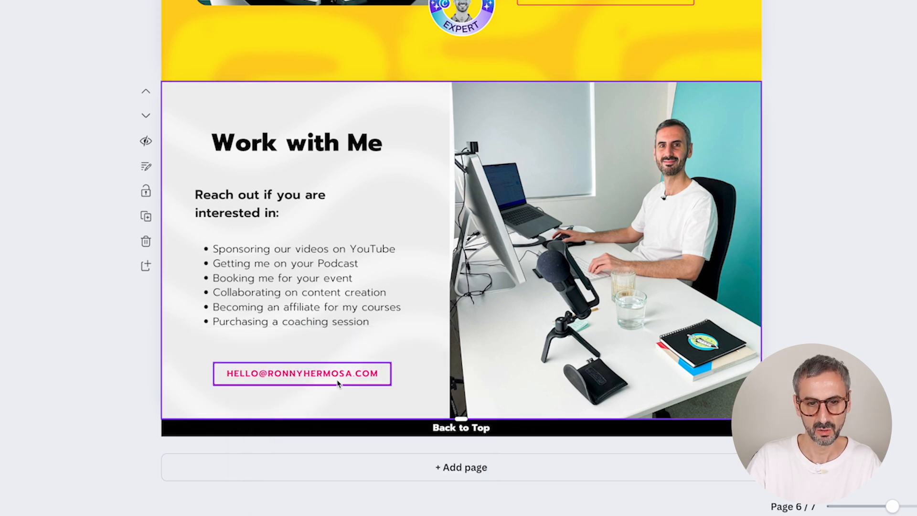
- Review the email button's mailto link in its link settings and keep the Link display mode
left_click(370, 380)
left_click(362, 340)
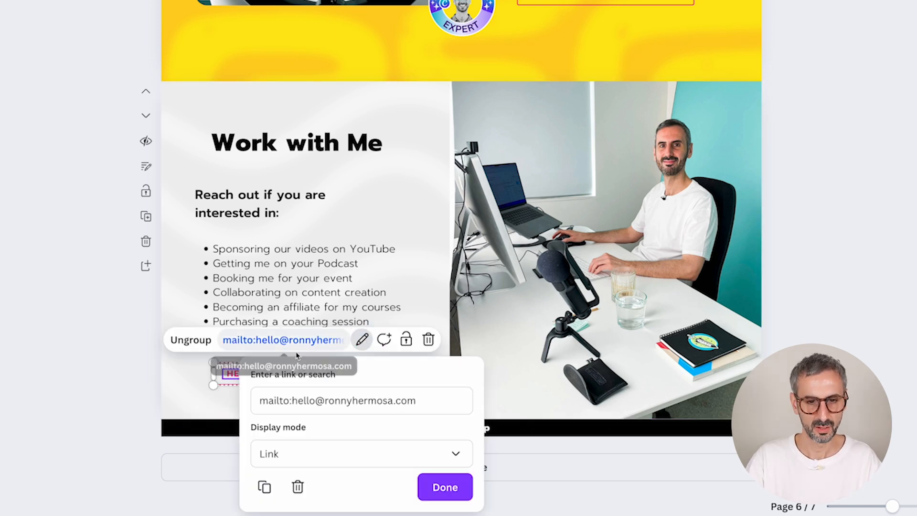
left_click_drag(261, 403, 287, 401)
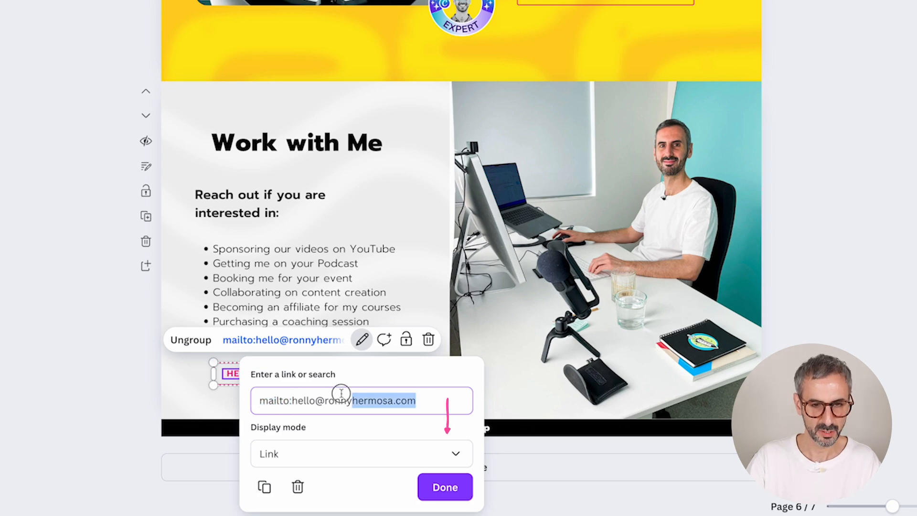
left_click(445, 487)
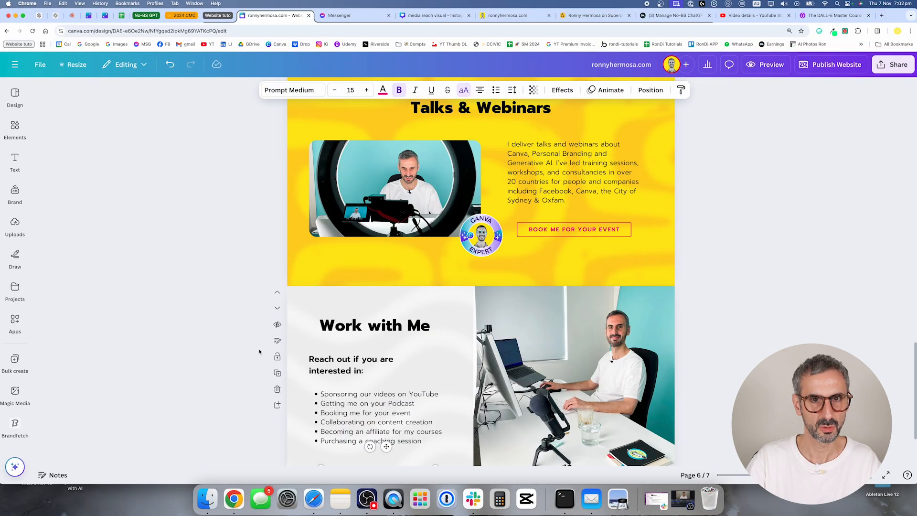
- Test the Work with Me email button's mailto link, and quit the mail account setup that it opens
scroll(259, 352, "down", 1)
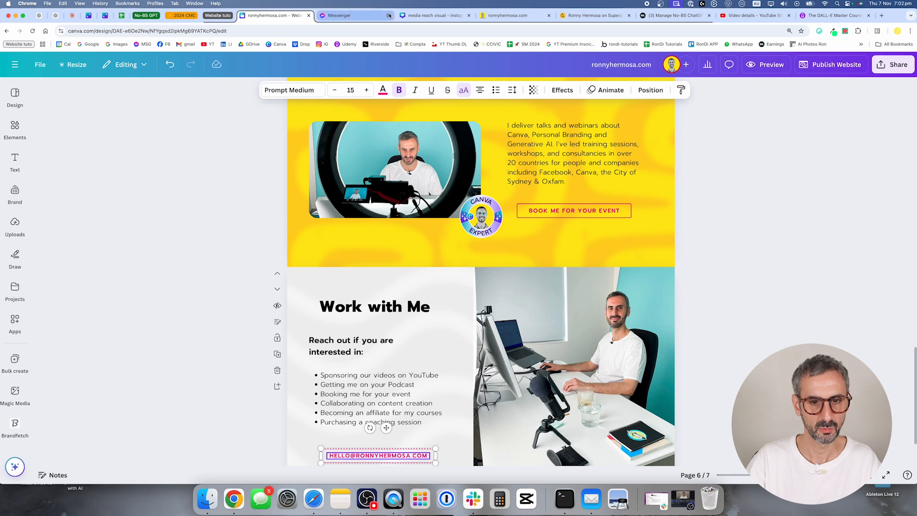
scroll(391, 404, "down", 3)
mouse_move(384, 387)
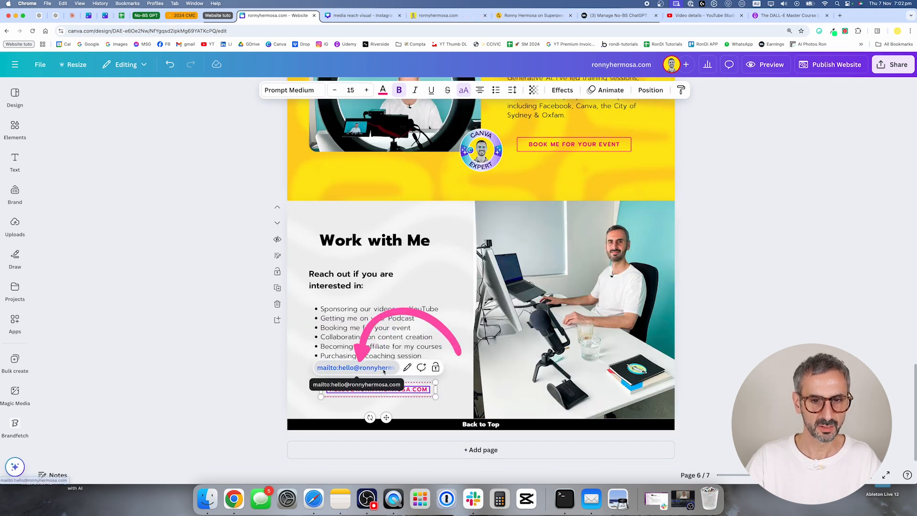
left_click(384, 368)
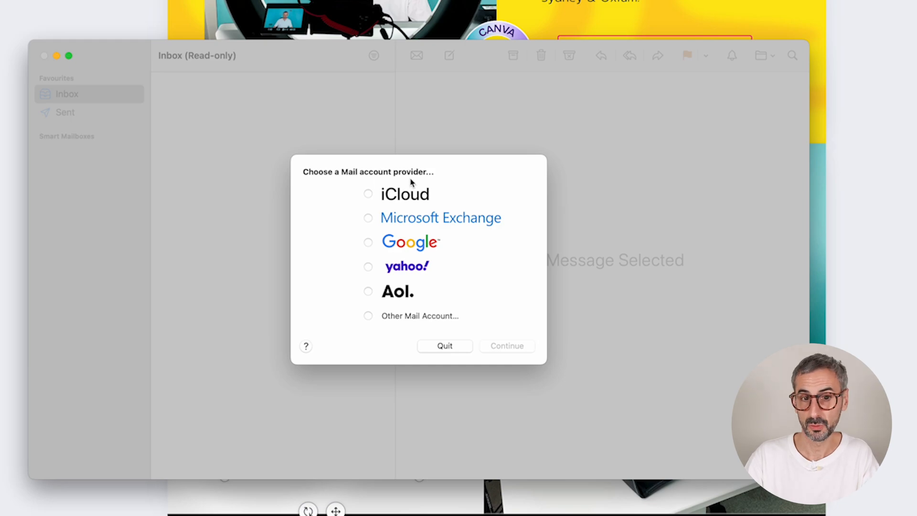
left_click(448, 347)
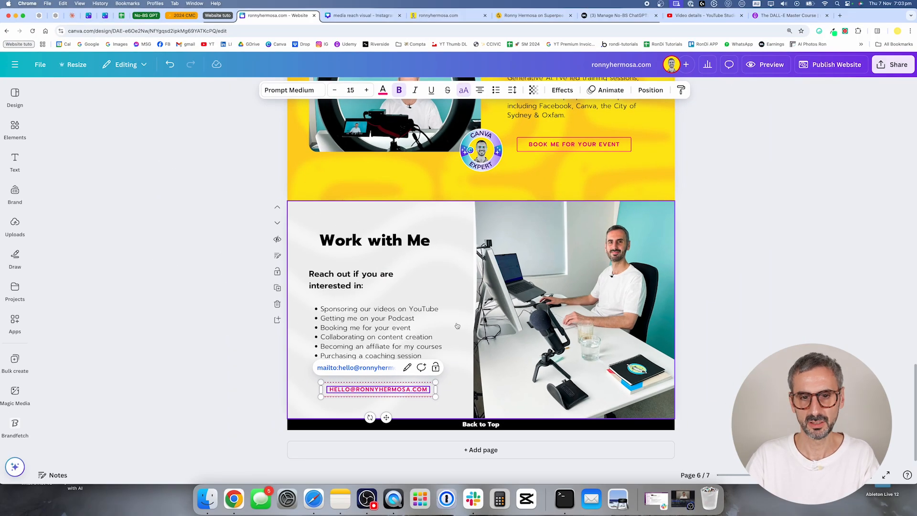
left_click(789, 283)
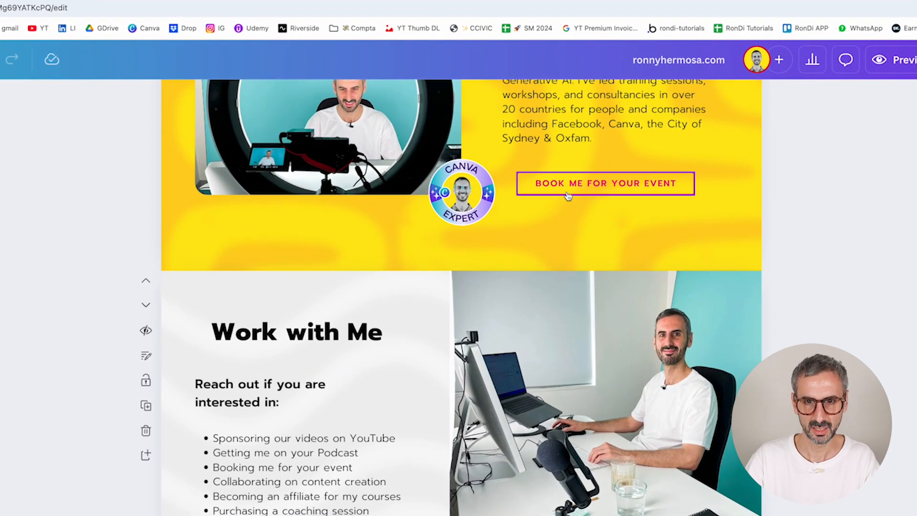
- Replace the "Book me for your event" button's Messenger link with the copied mailto link
left_click(598, 175)
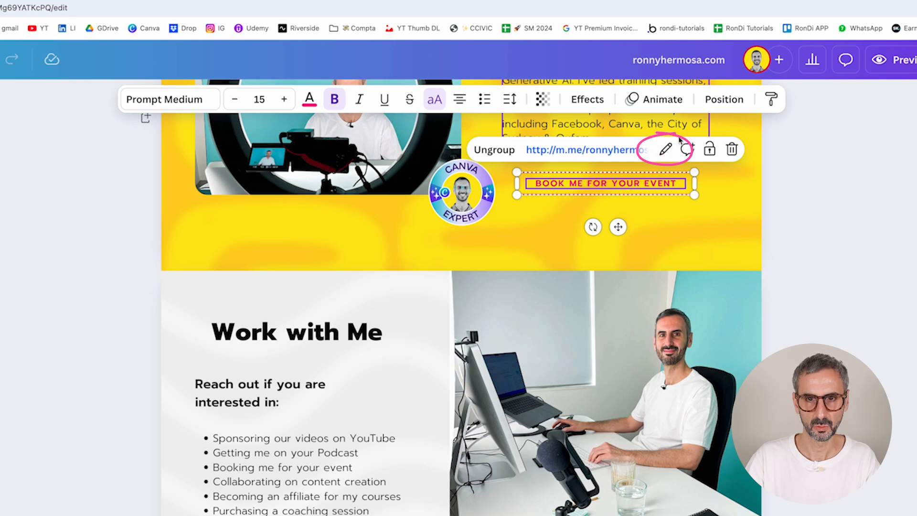
left_click(665, 152)
left_click_drag(706, 209, 559, 205)
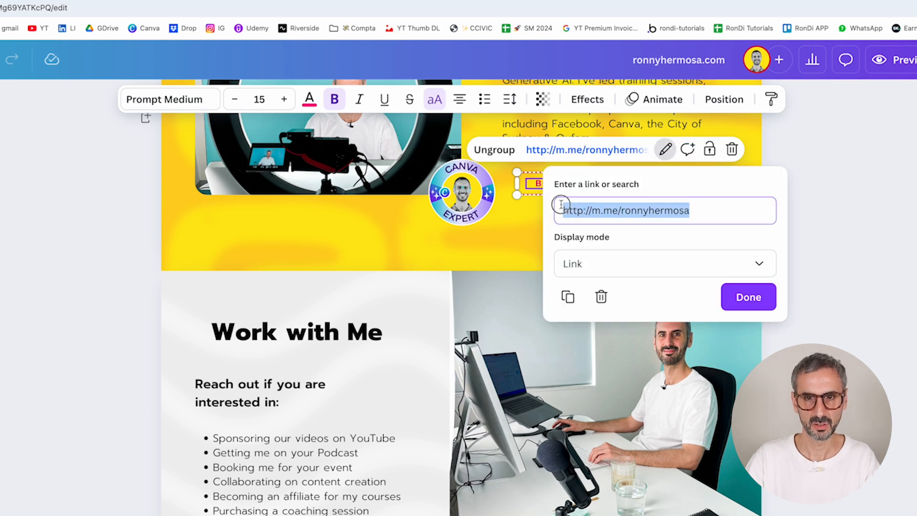
key("super+v")
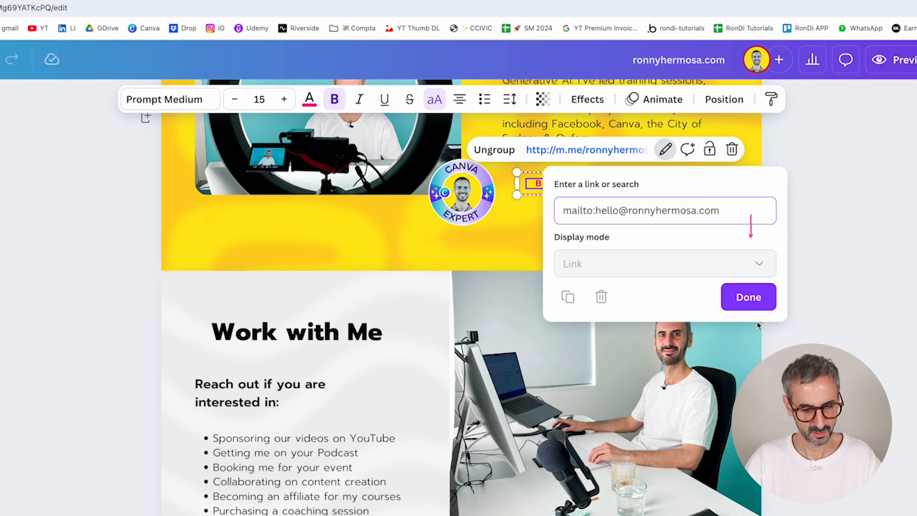
left_click(748, 297)
left_click(866, 318)
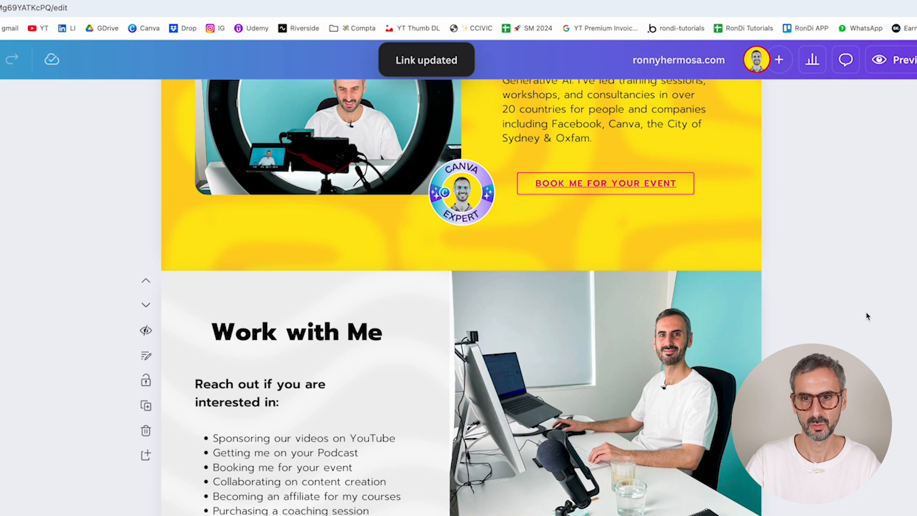
- Remove the underline from the "Book me for your event" button text in the Talks & Webinars section
left_click(597, 183)
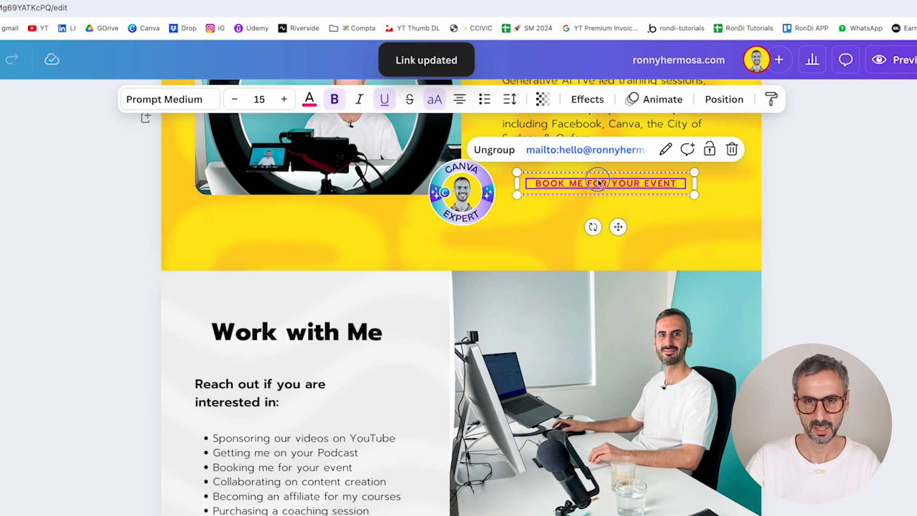
left_click(384, 98)
left_click(873, 344)
- Switch to the open Superpeer profile page and examine the bookable 1-on-1 Sessions it offers
scroll(874, 344, "up", 3)
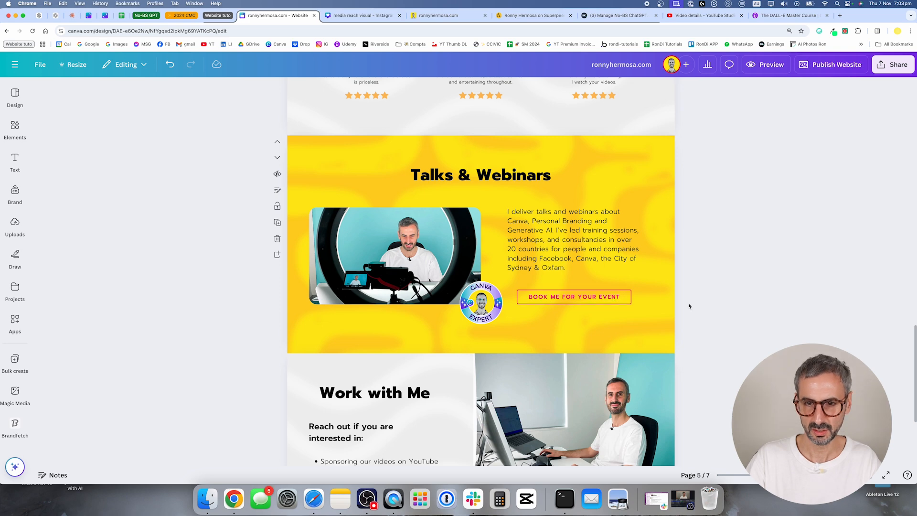
scroll(686, 313, "down", 1)
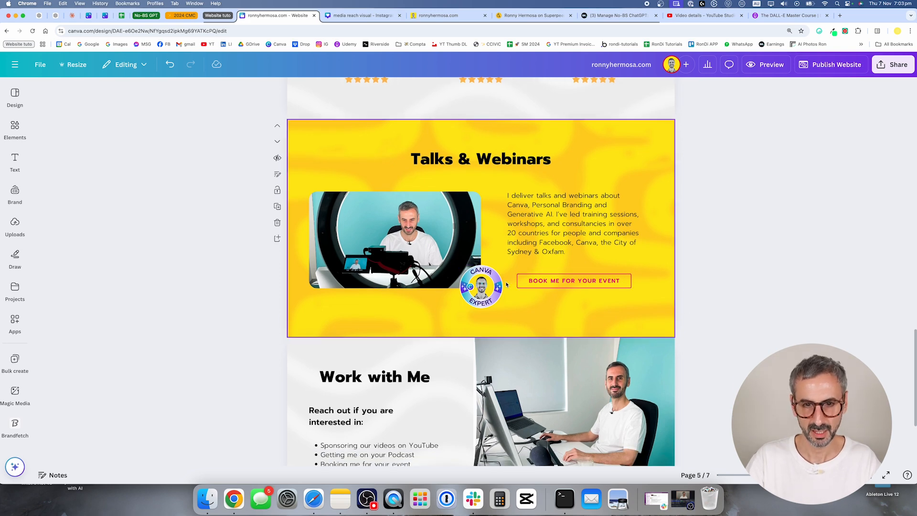
scroll(498, 309, "down", 3)
scroll(498, 308, "down", 2)
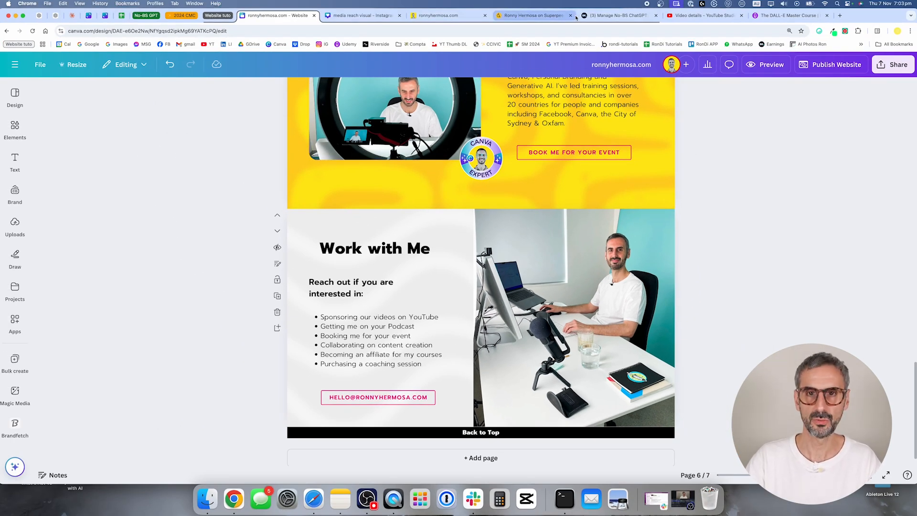
left_click(513, 18)
scroll(474, 171, "up", 3)
left_click(617, 201)
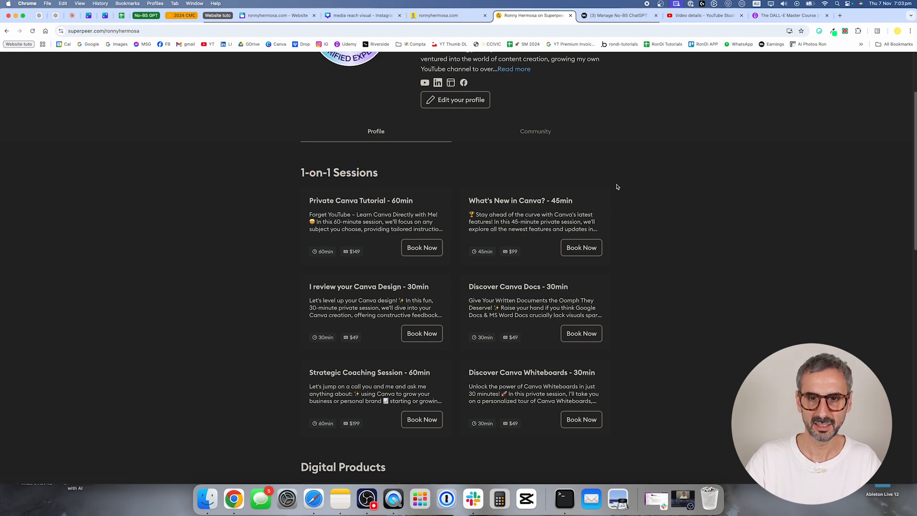
scroll(616, 188, "up", 5)
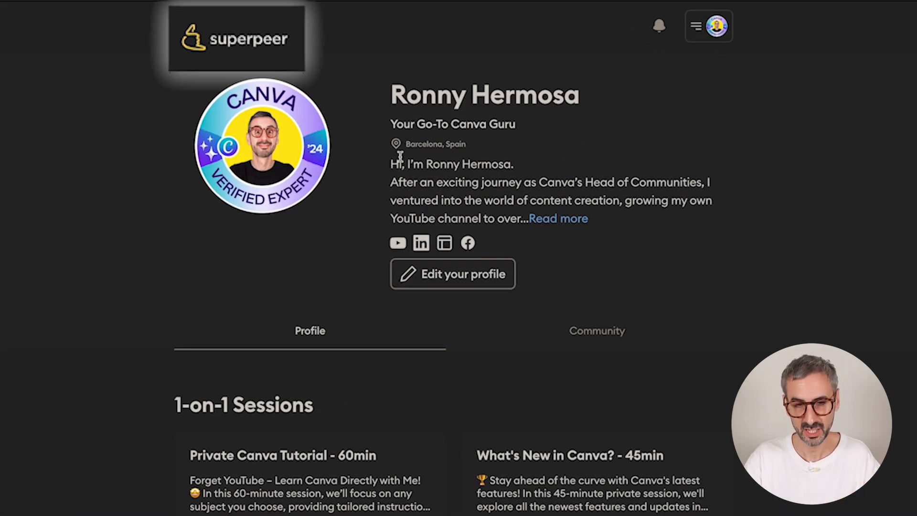
scroll(260, 404, "down", 1)
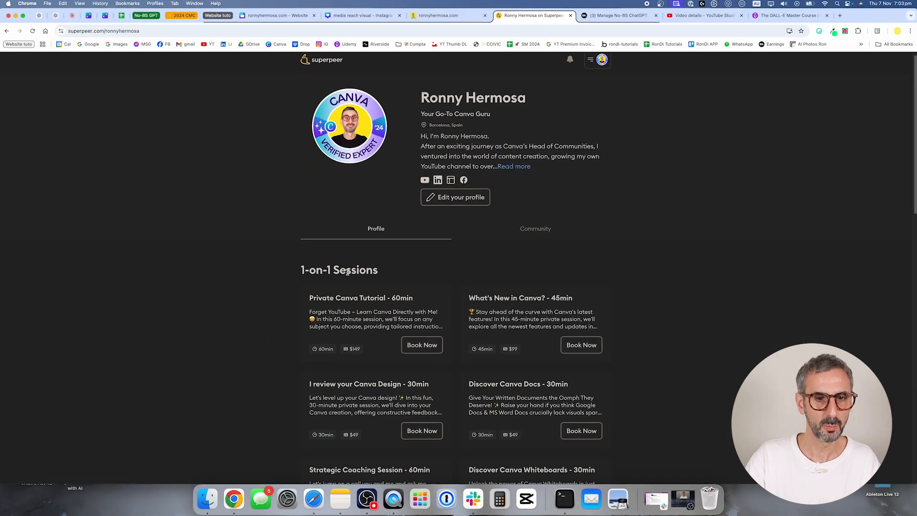
scroll(334, 265, "down", 1)
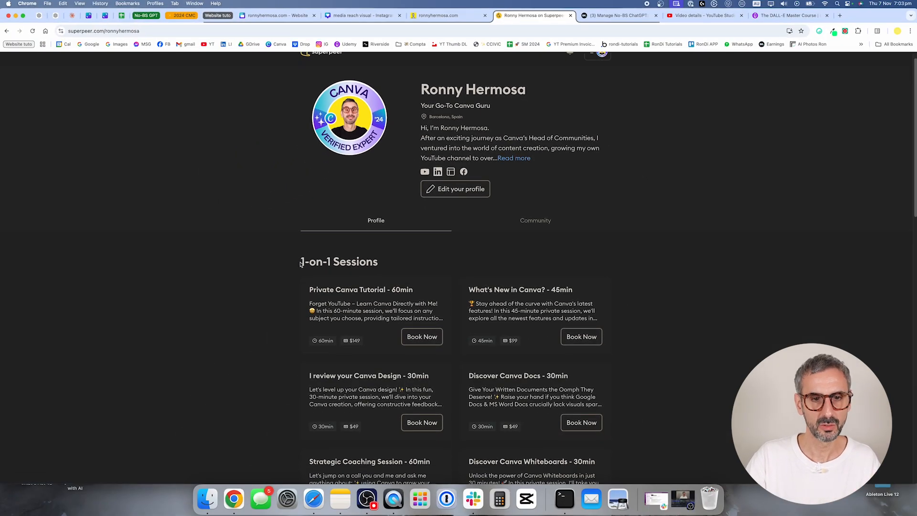
left_click_drag(300, 263, 379, 266)
scroll(376, 267, "down", 2)
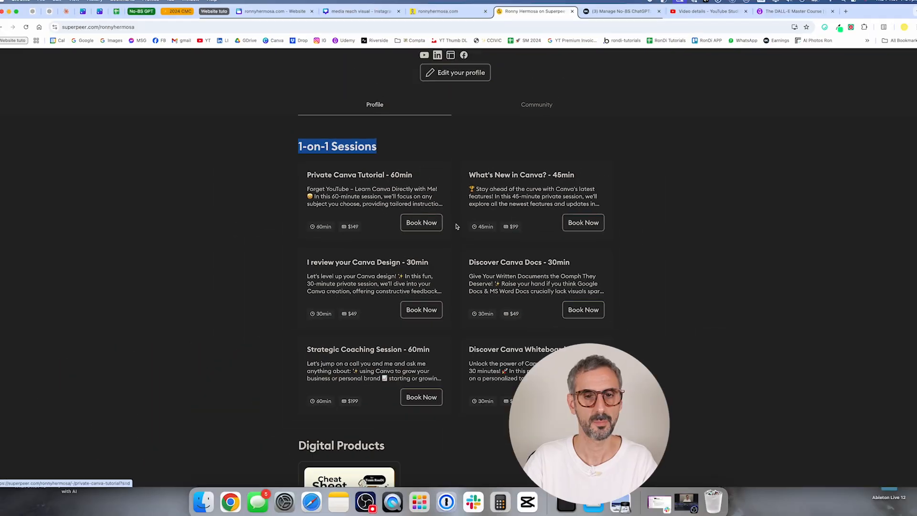
scroll(572, 46, "up", 3)
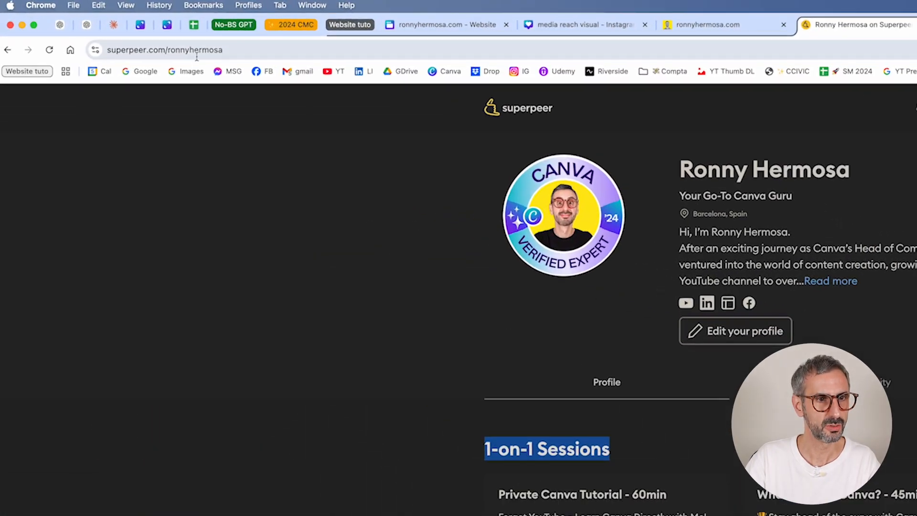
- Copy the web address of the Superpeer profile page
left_click(199, 52)
key("ctrl+c")
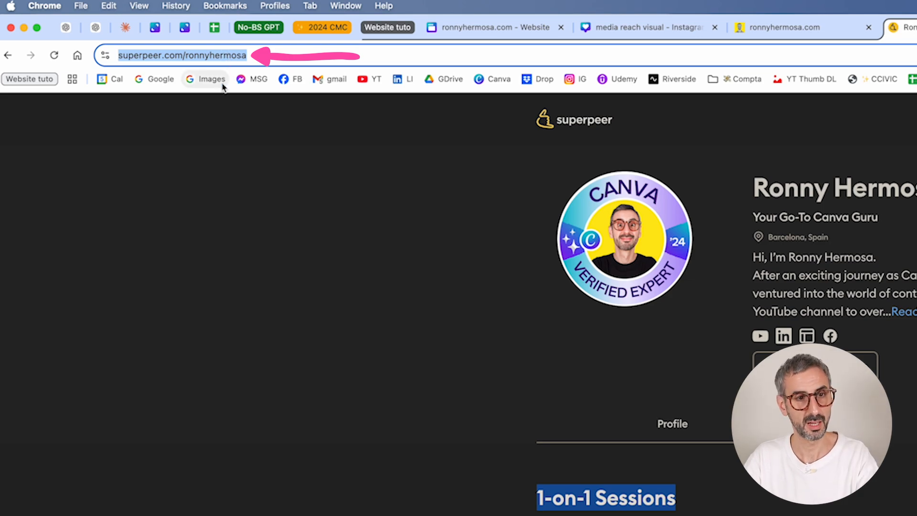
scroll(732, 464, "down", 3)
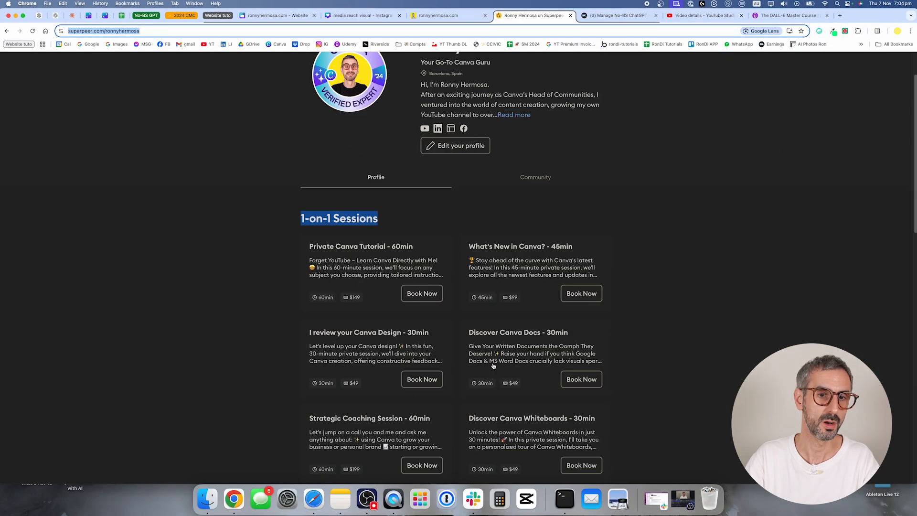
scroll(674, 234, "up", 3)
- Return to the Canva website design and replace the Work with Me email button's mailto link with the copied Superpeer address
left_click(277, 15)
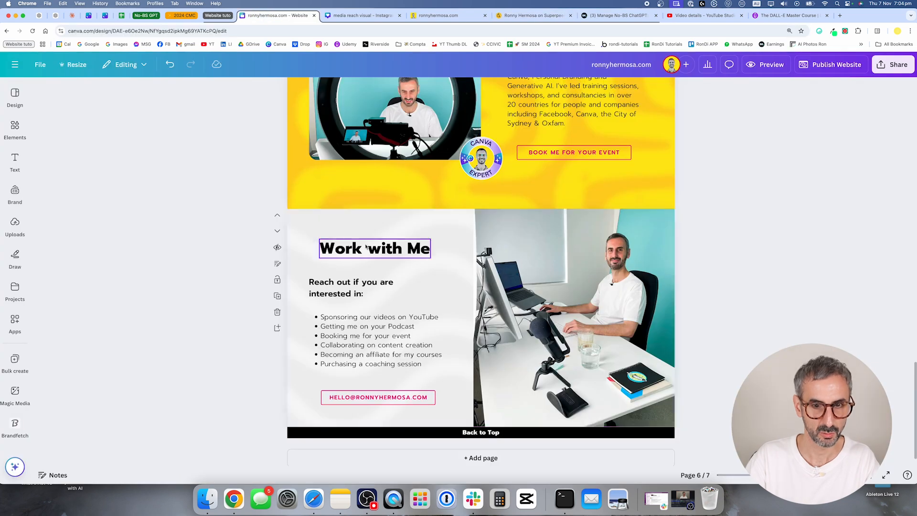
left_click(397, 397)
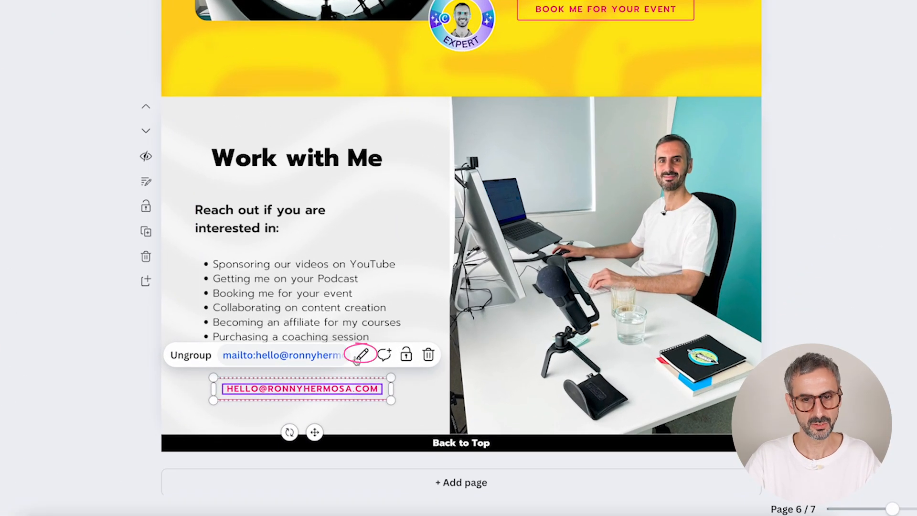
left_click(362, 359)
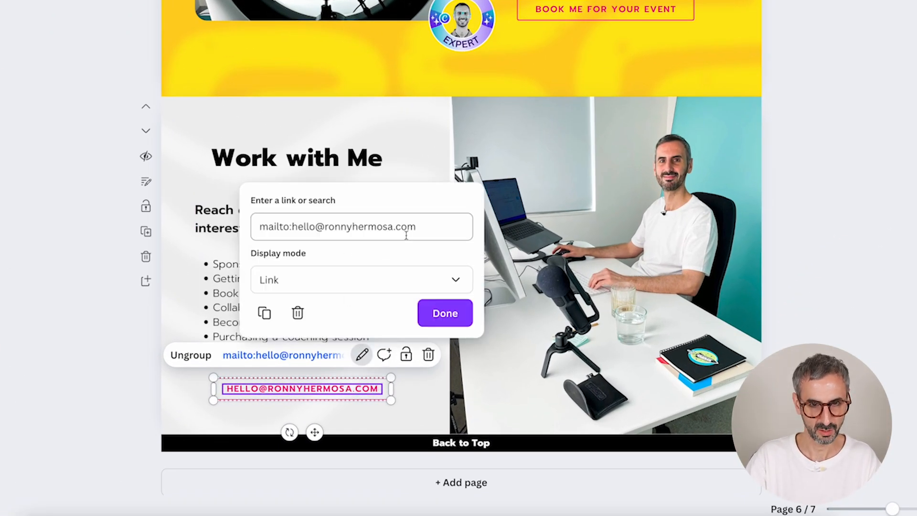
left_click_drag(433, 224, 255, 227)
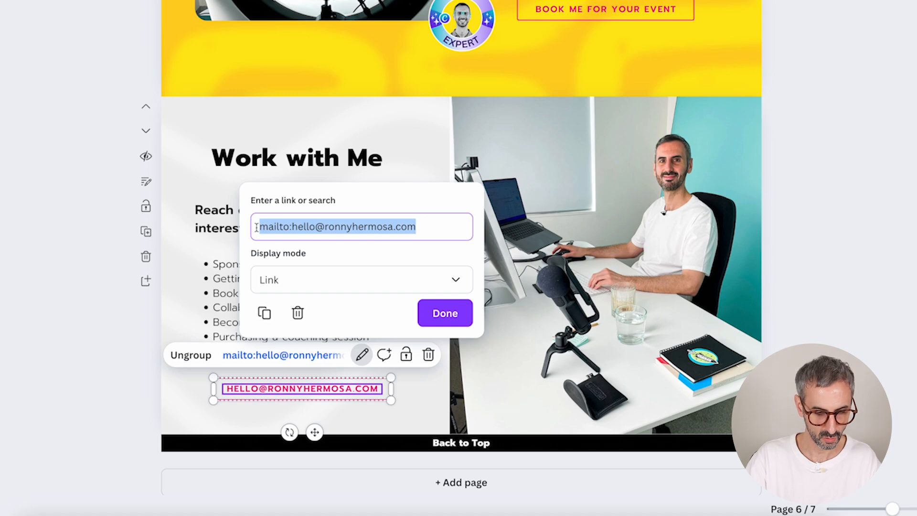
key("ctrl+v")
left_click(456, 312)
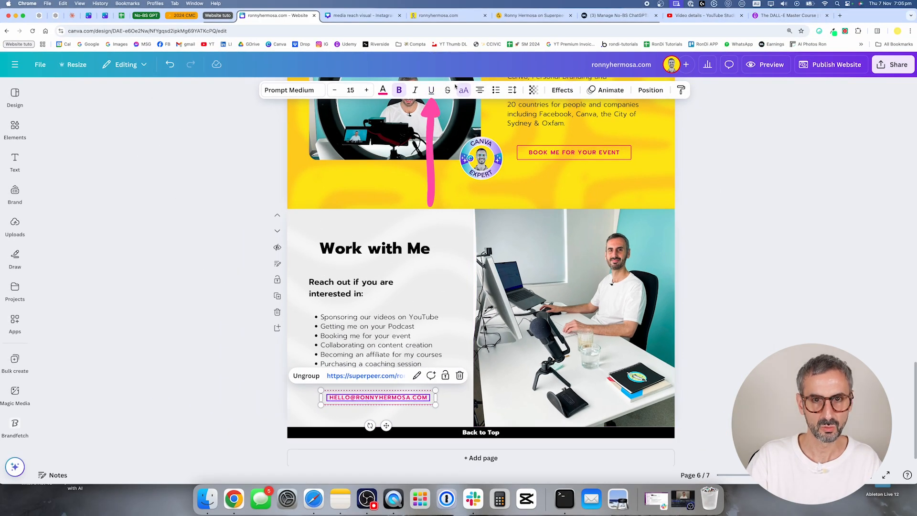
- Change the Work with Me button's label to "BOOK YOUR SESSION WITH ME"
left_click(394, 396)
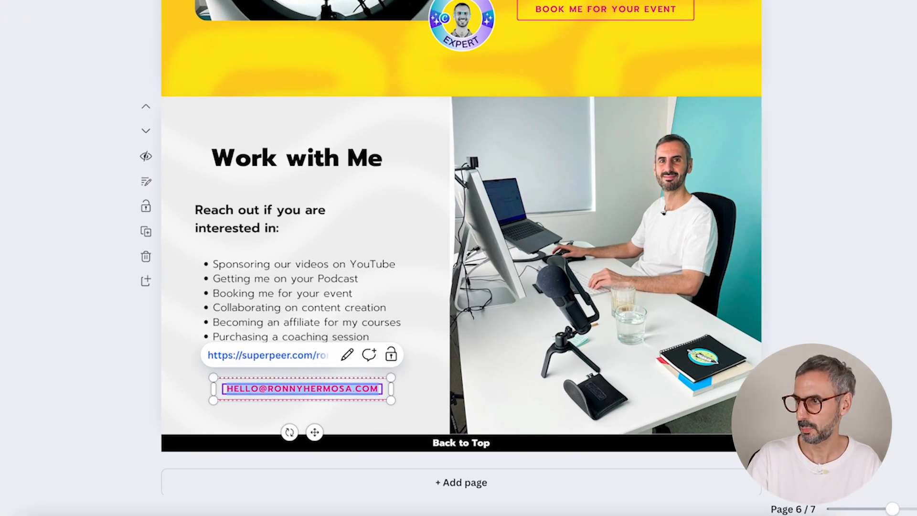
type("B")
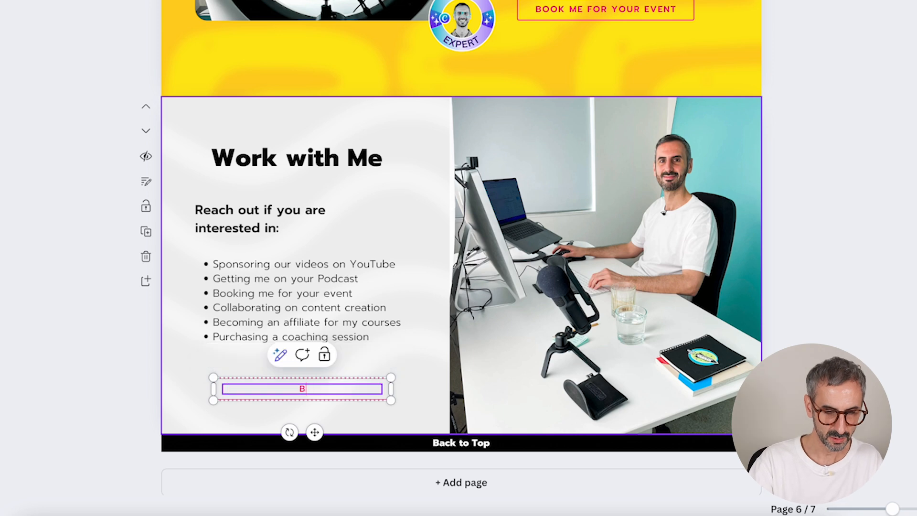
type("OOK YOUR SESS")
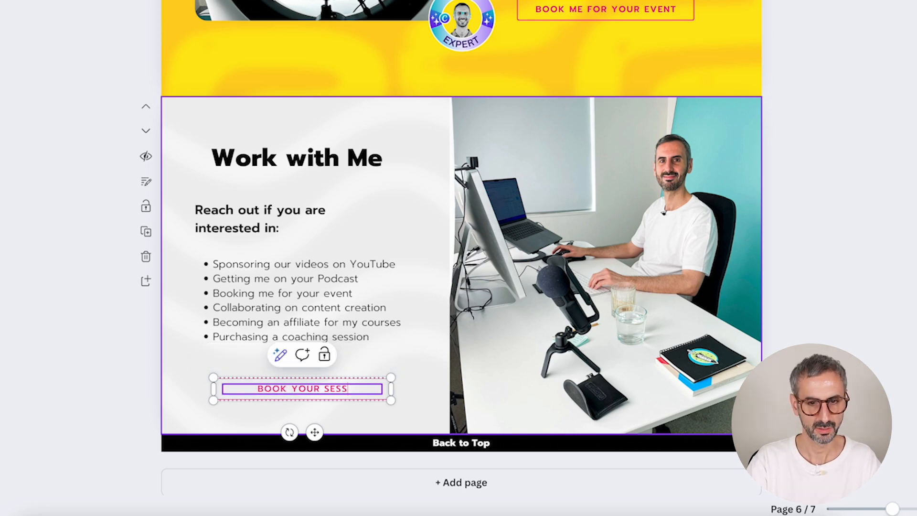
type("ION WITH ME")
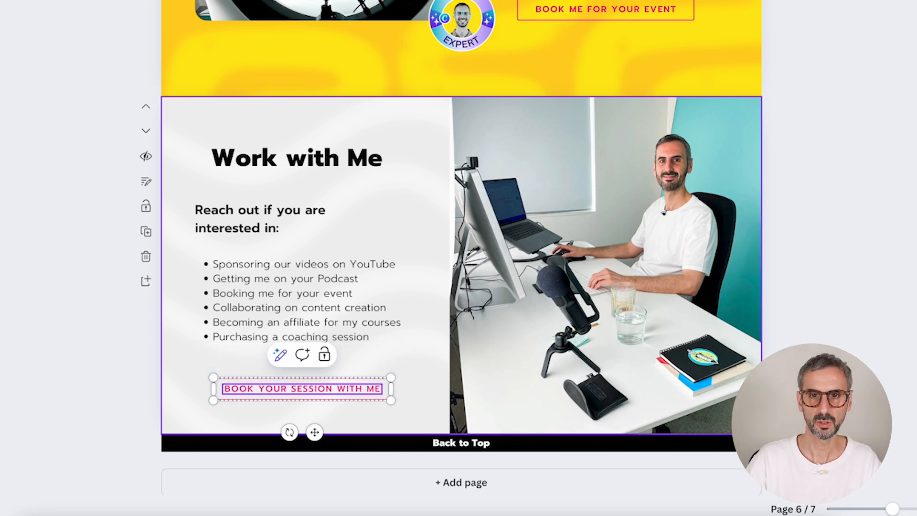
left_click(94, 307)
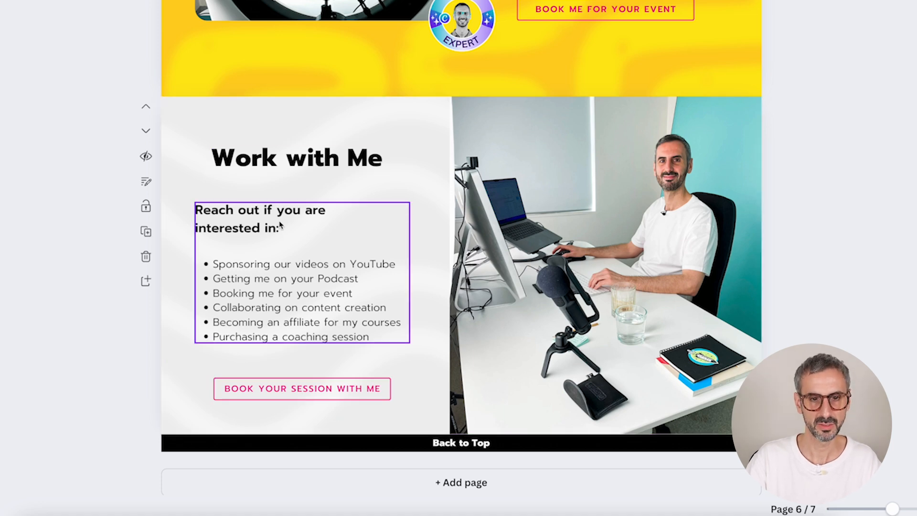
- Align the "Work with Me" heading with the left edge of the text below and replace its text with "1-on-1 Sessions" without a bullet
left_click(252, 216)
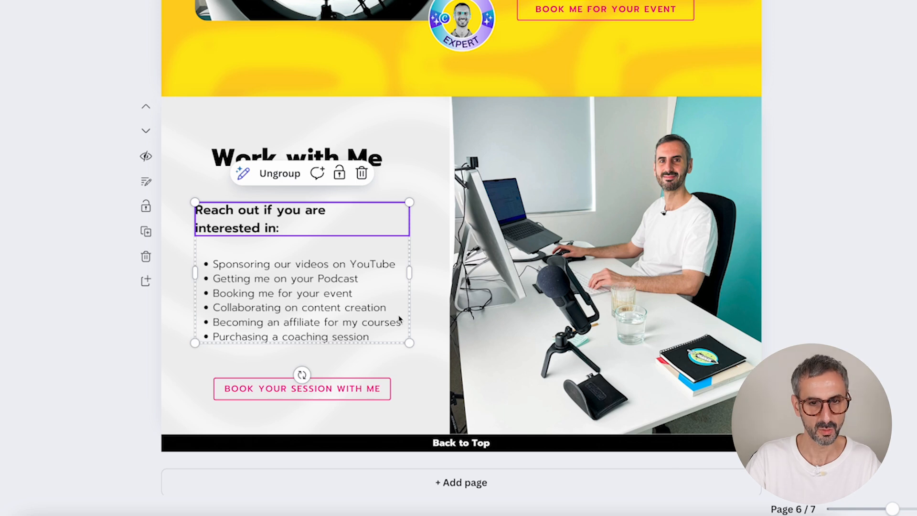
left_click(251, 158)
left_click_drag(250, 159, 232, 160)
double_click(233, 160)
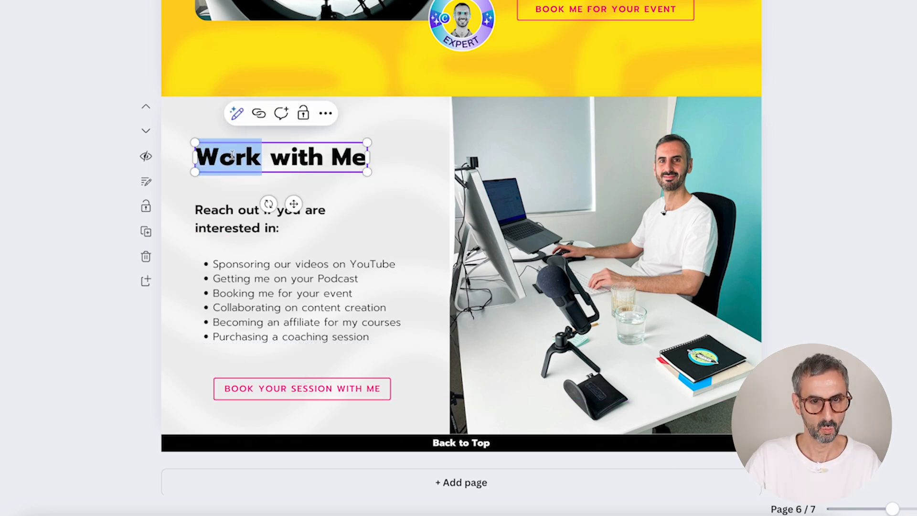
type("1-on-1 Sessions")
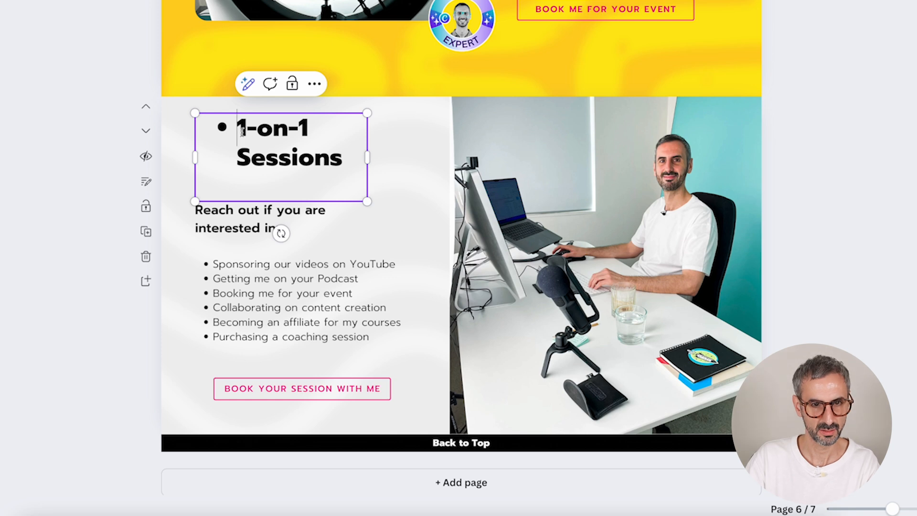
key("BackSpace")
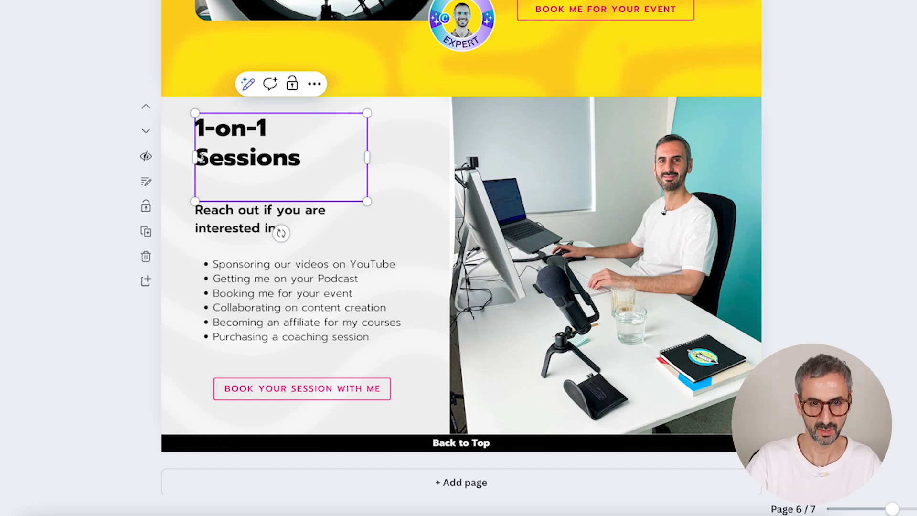
key("BackSpace")
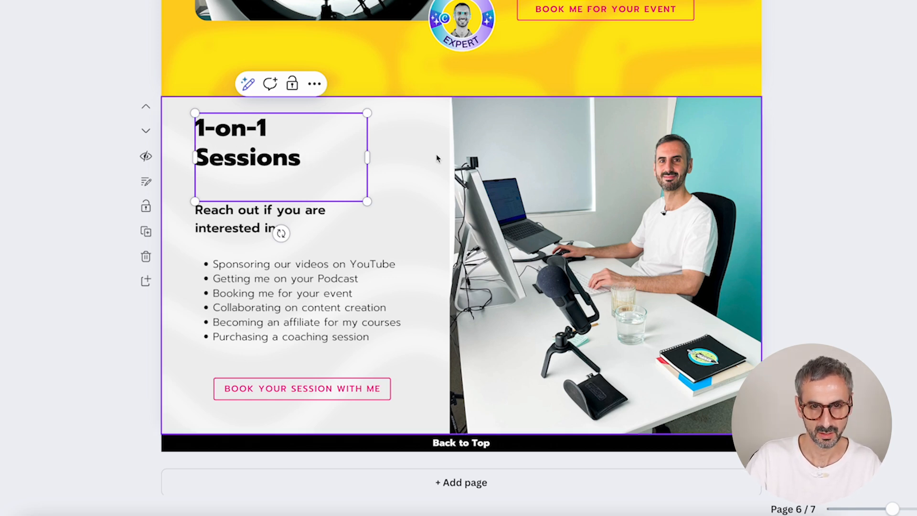
- Widen the "1-on-1 Sessions" heading box so it fits on one line, and move the heading slightly up, keeping it left-aligned with the list
mouse_move(373, 159)
left_mouse_down()
mouse_move(395, 164)
mouse_move(386, 157)
left_mouse_up()
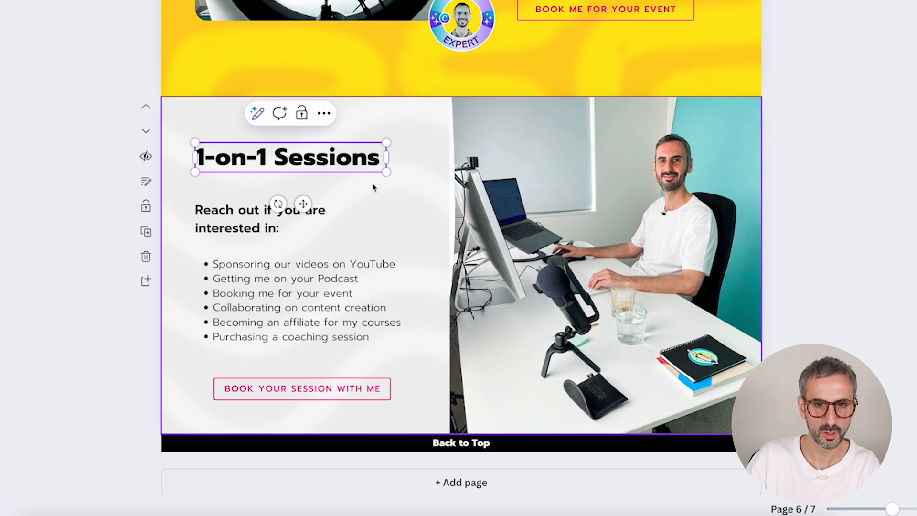
left_click(424, 137)
left_click_drag(325, 159, 323, 146)
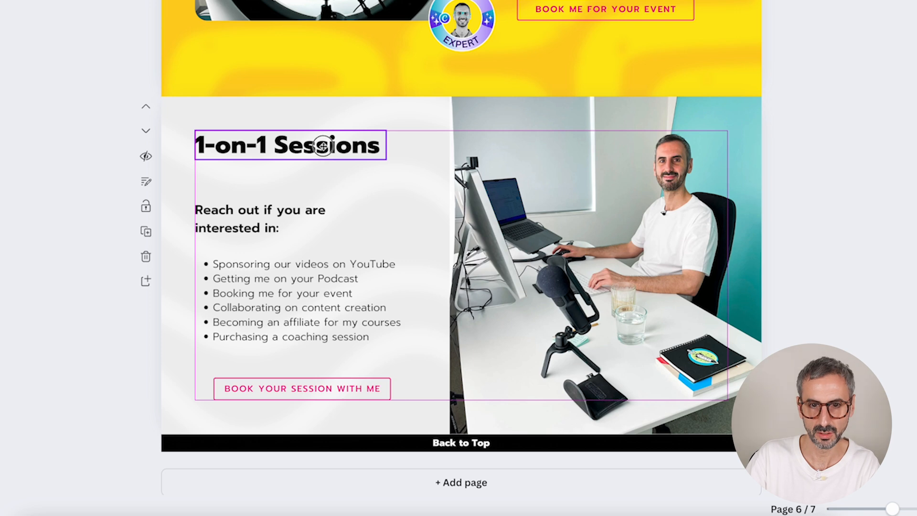
mouse_move(292, 154)
left_mouse_down()
mouse_move(290, 167)
mouse_move(288, 156)
left_mouse_up()
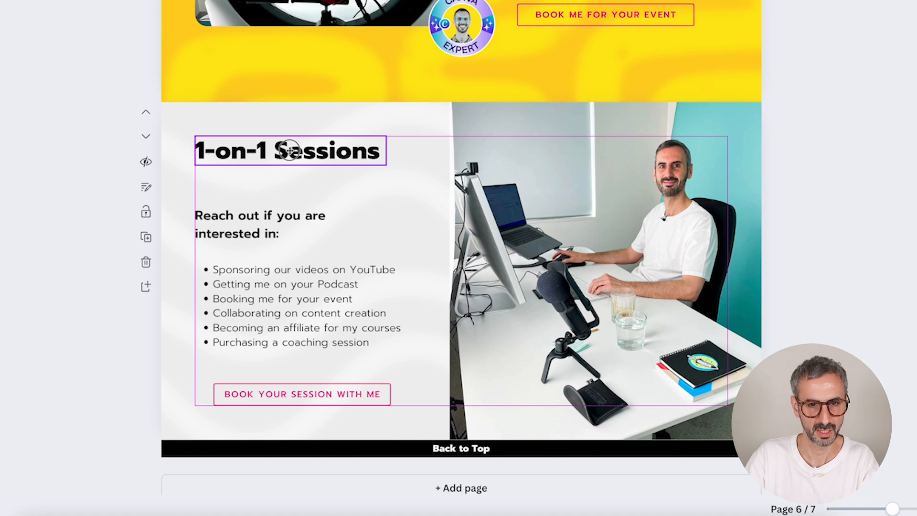
left_click_drag(290, 151, 289, 151)
- Replace the "Reach out if you are interested in:" subheading with "You and me jump on a call to:" and nudge the text group slightly down
left_click(235, 227)
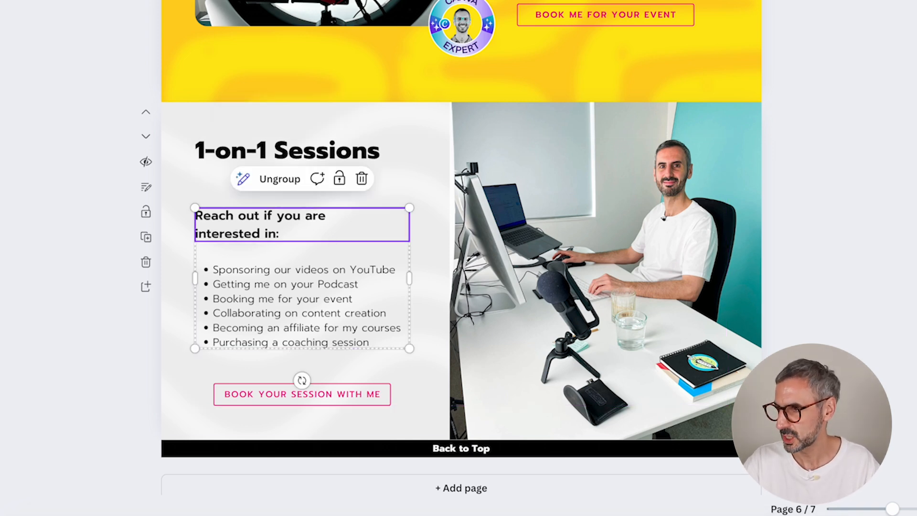
left_click(290, 233)
left_click_drag(293, 234, 199, 212)
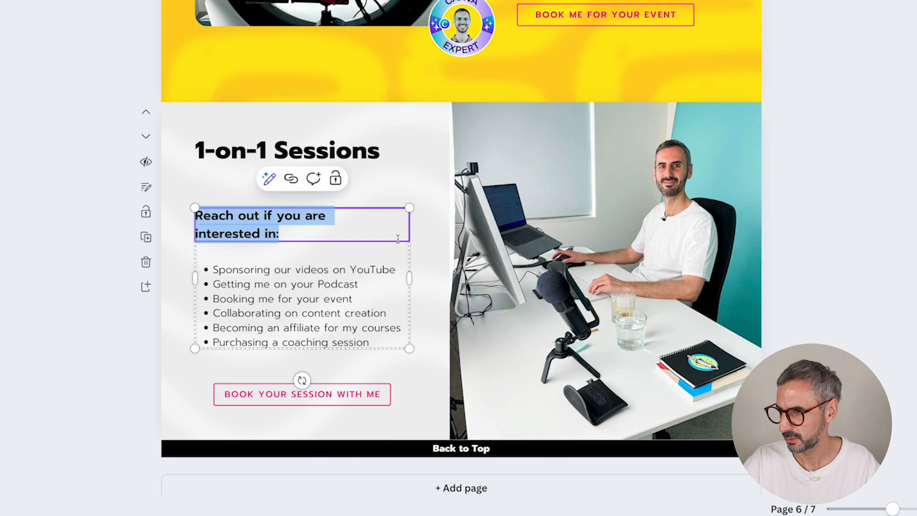
type("You and me jump on a call to:")
key("BackSpace")
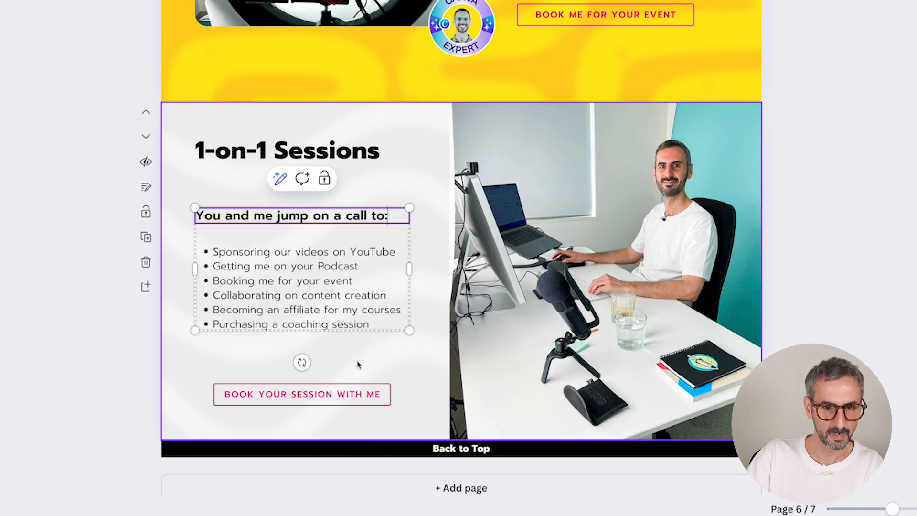
left_click_drag(359, 284, 360, 289)
left_click(825, 231)
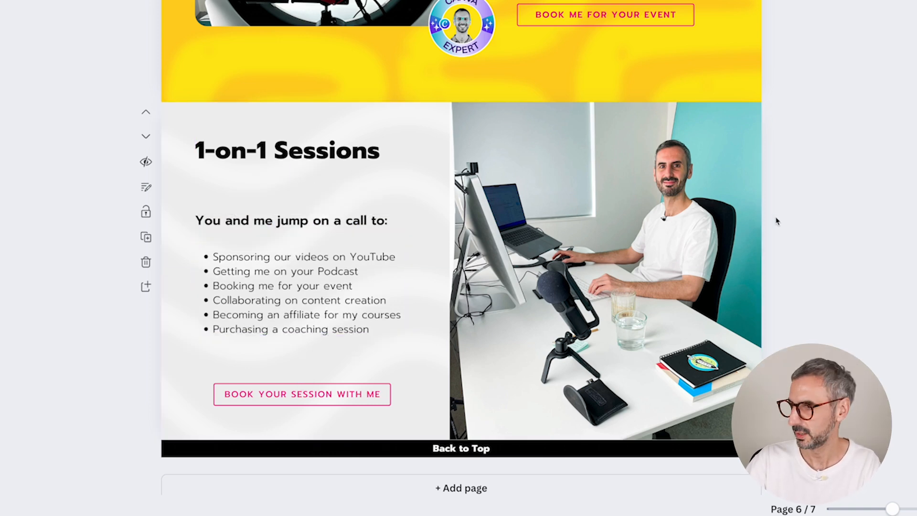
- Replace the bullets with: give you a personalized tutorial, review your Canva Design, discuss your business strategy, teach you what's new in Canva, talk about growing on YouTube
left_click(286, 273)
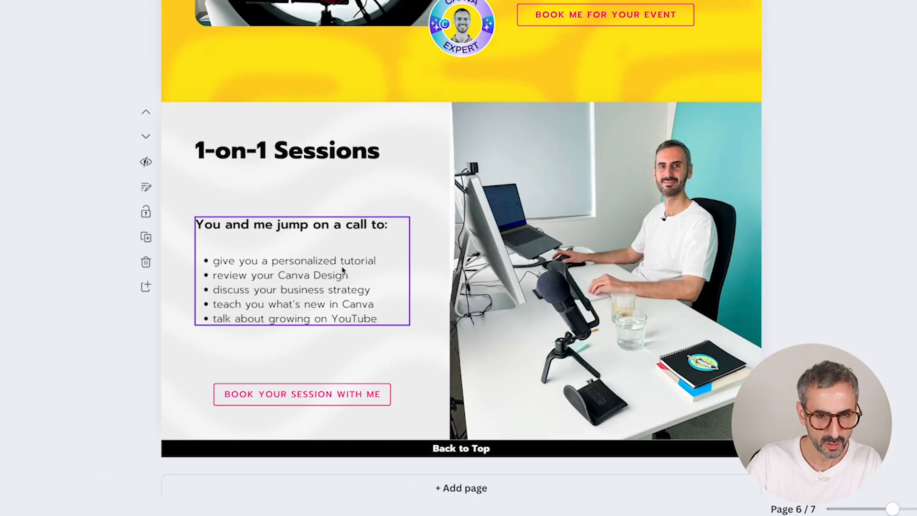
- Check the link on the "BOOK YOUR SESSION WITH ME" button and follow the one on the "Back to Top" footer text
left_click(342, 270)
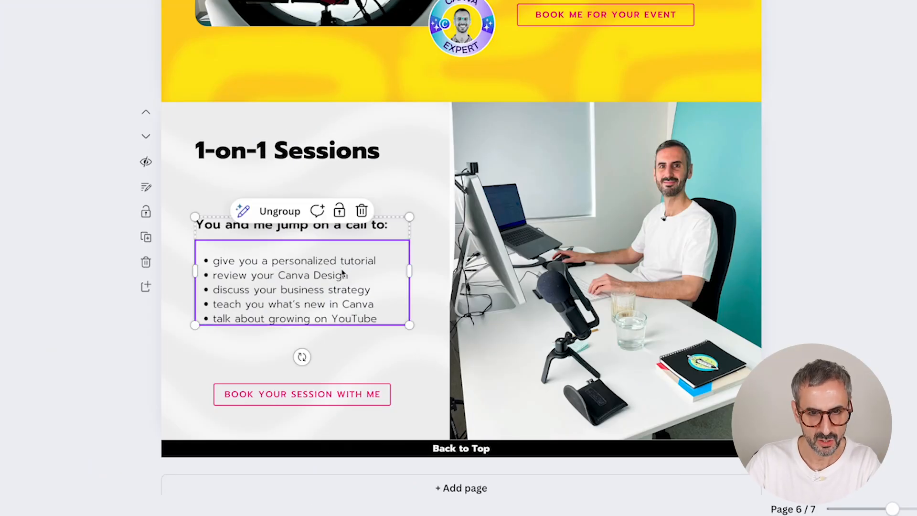
left_click(342, 348)
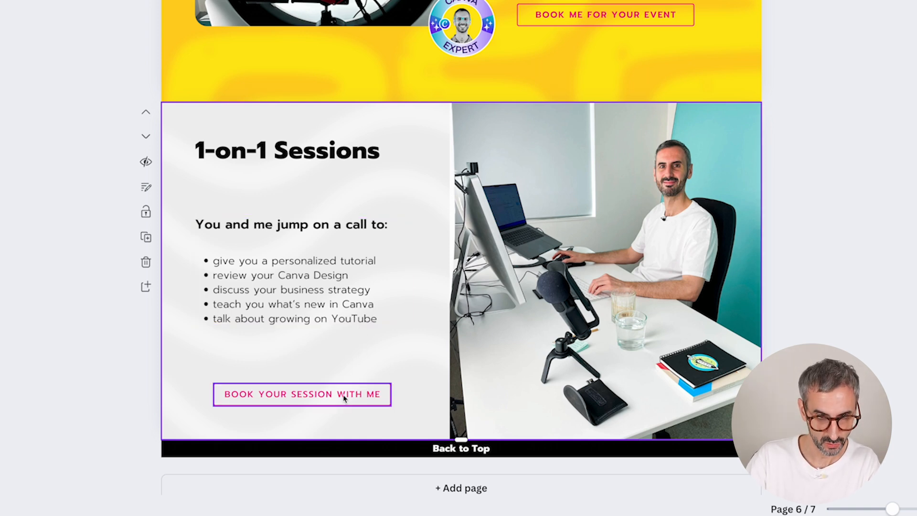
left_click(312, 396)
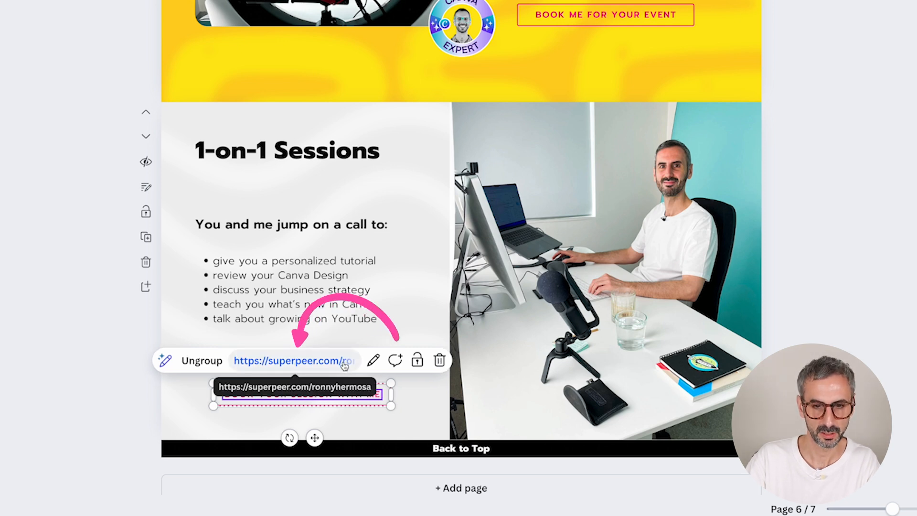
left_click(683, 274)
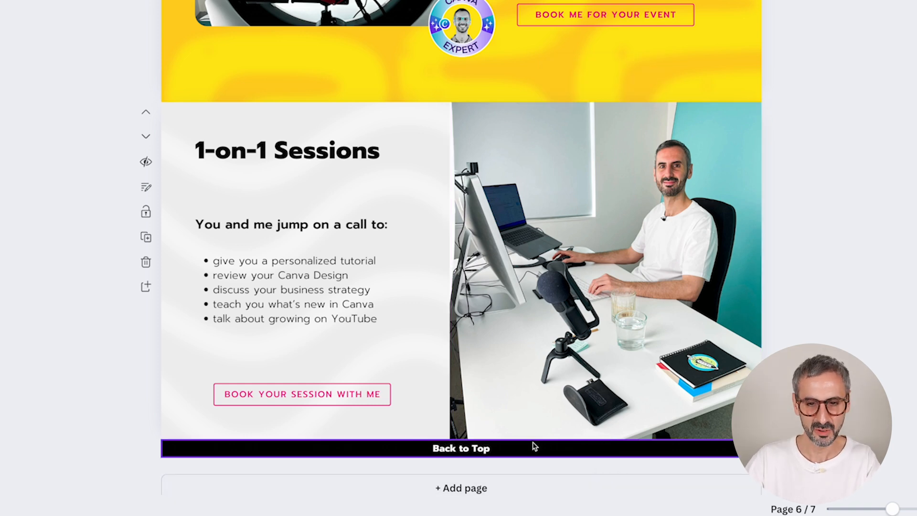
left_click(486, 449)
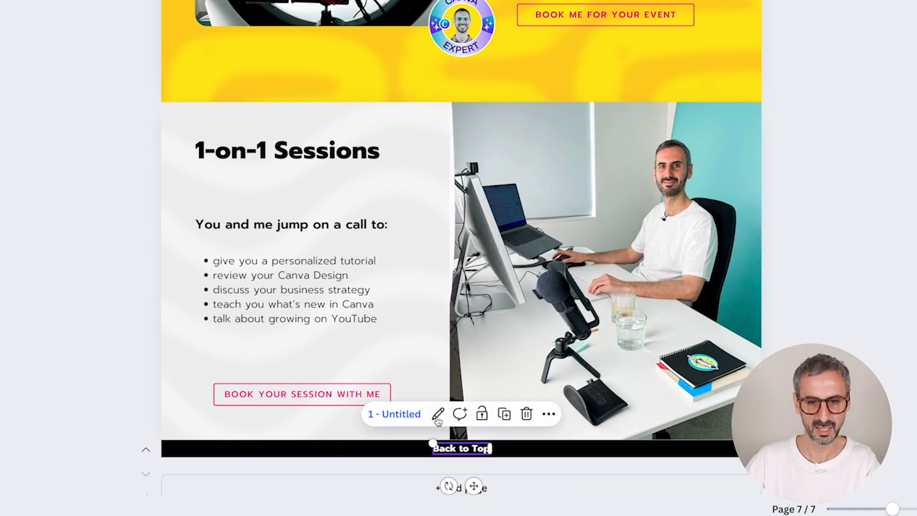
left_click(394, 414)
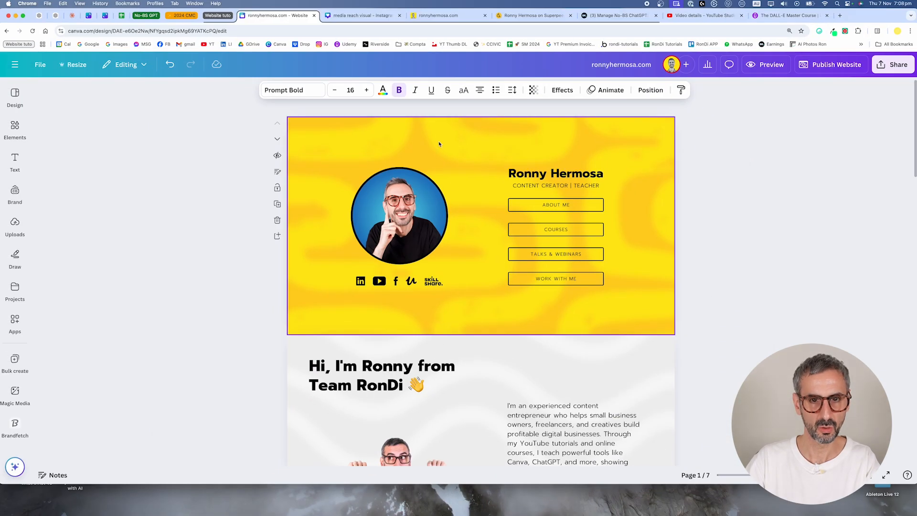
- Review the whole website design from the first section to the footer and return to the beginning
scroll(784, 324, "down", 10)
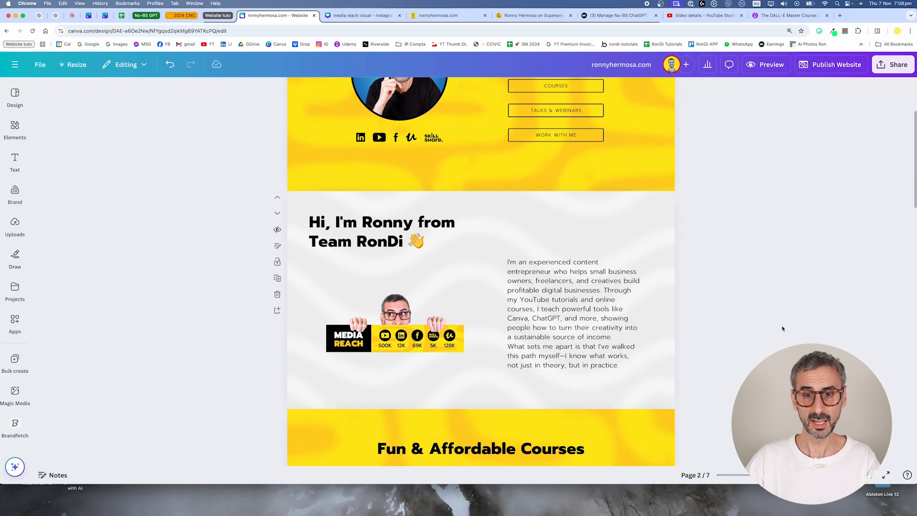
scroll(784, 327, "down", 10)
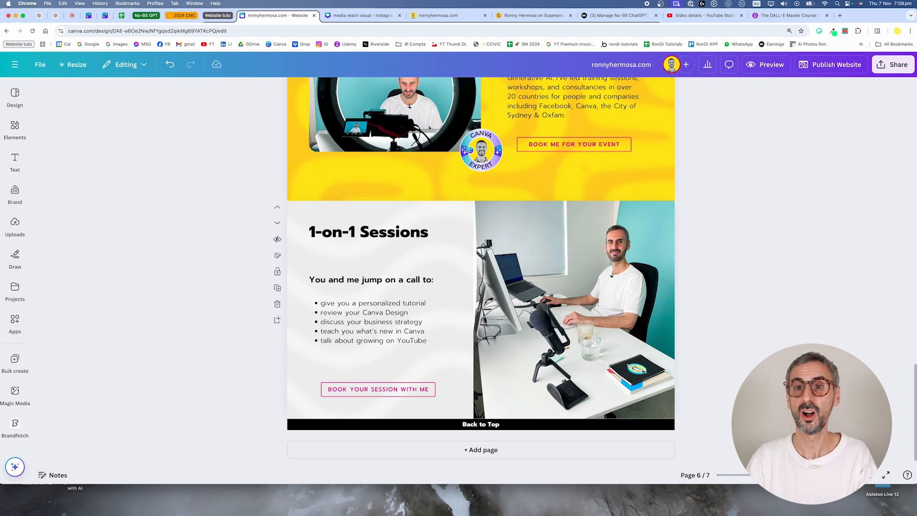
scroll(773, 324, "up", 20)
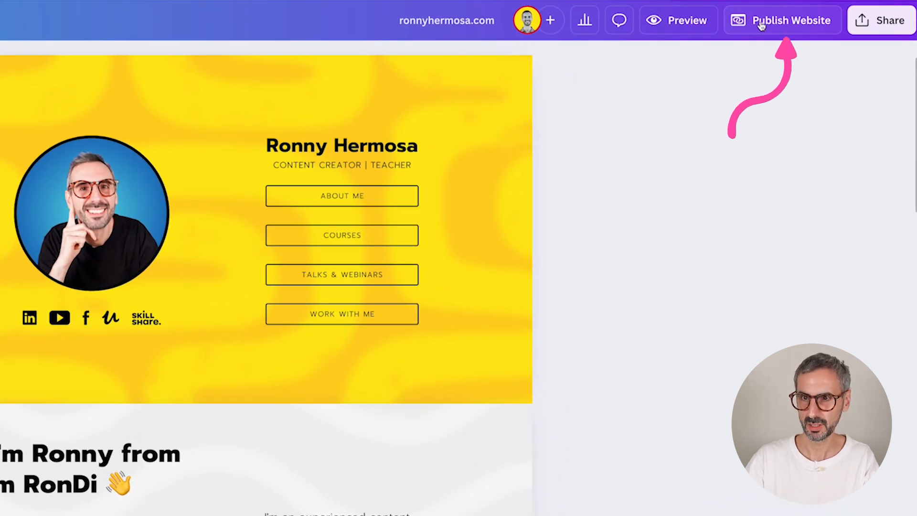
- Open the website's publish settings and examine the browser tab preview and the full website description
left_click(807, 22)
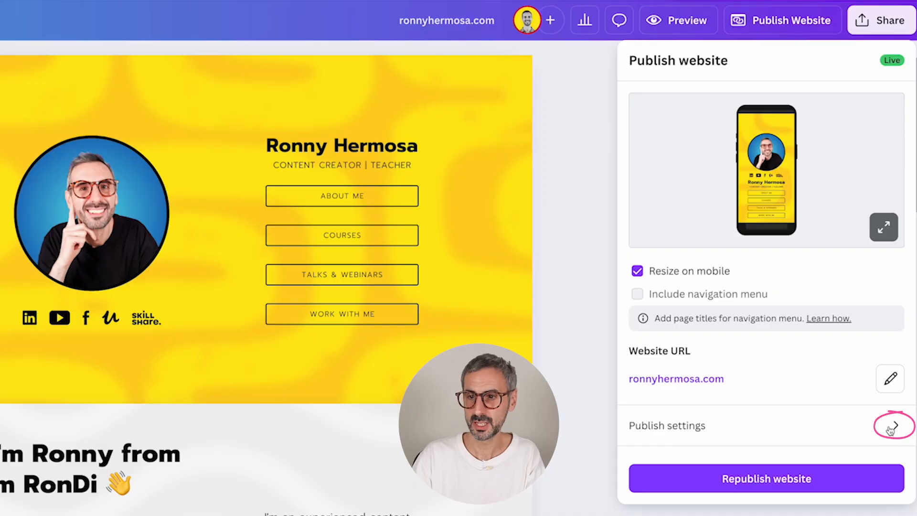
left_click(894, 424)
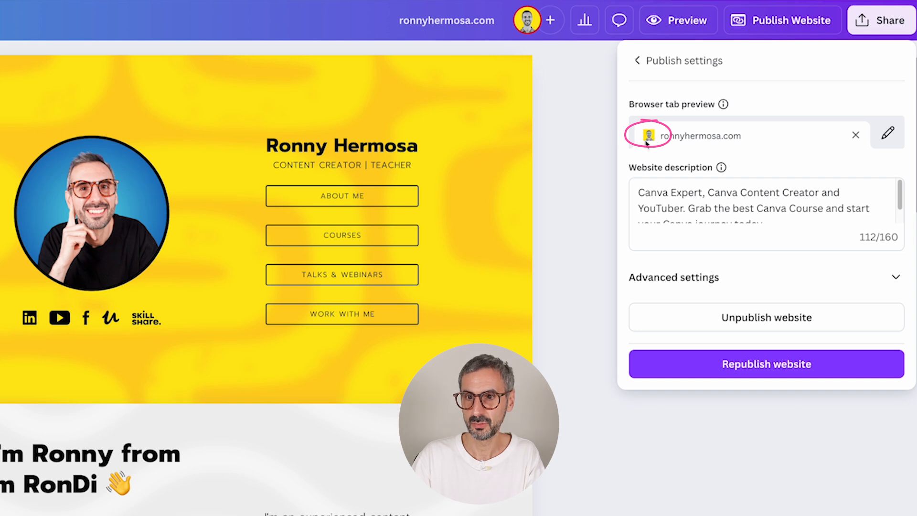
scroll(692, 200, "down", 1)
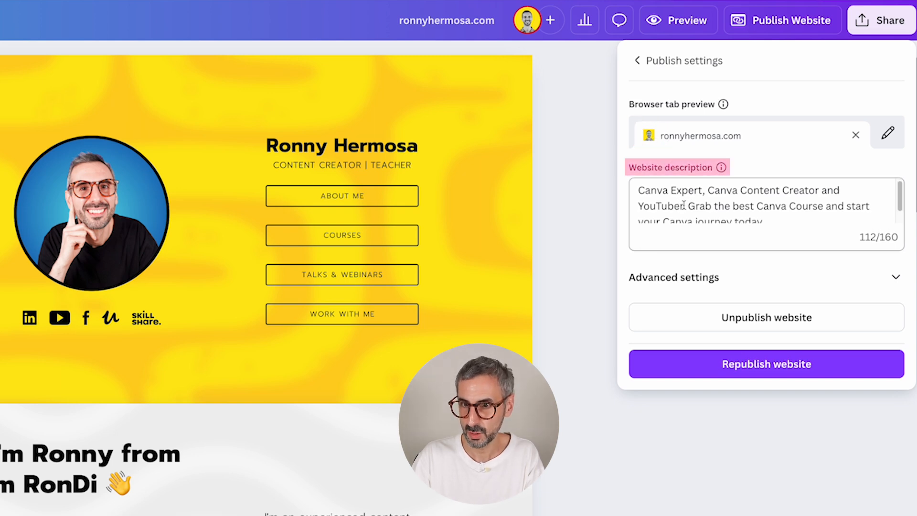
scroll(750, 208, "down", 1)
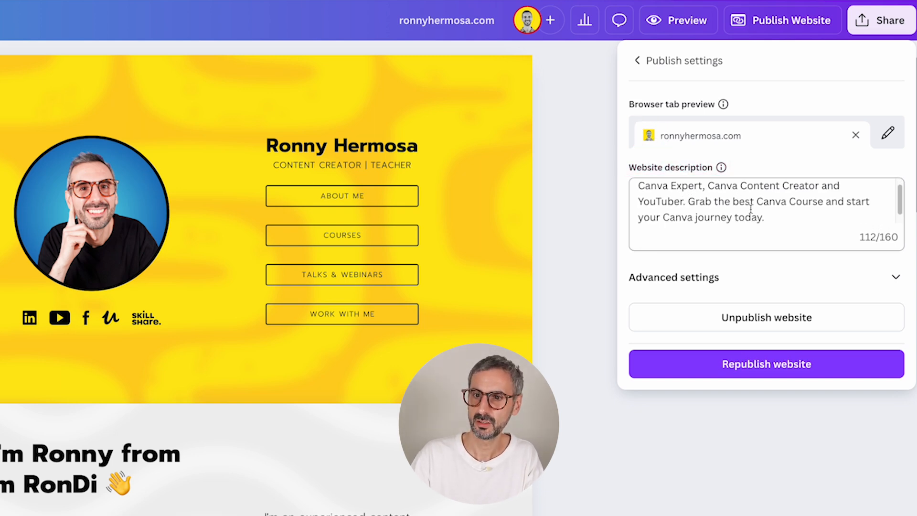
scroll(755, 211, "down", 1)
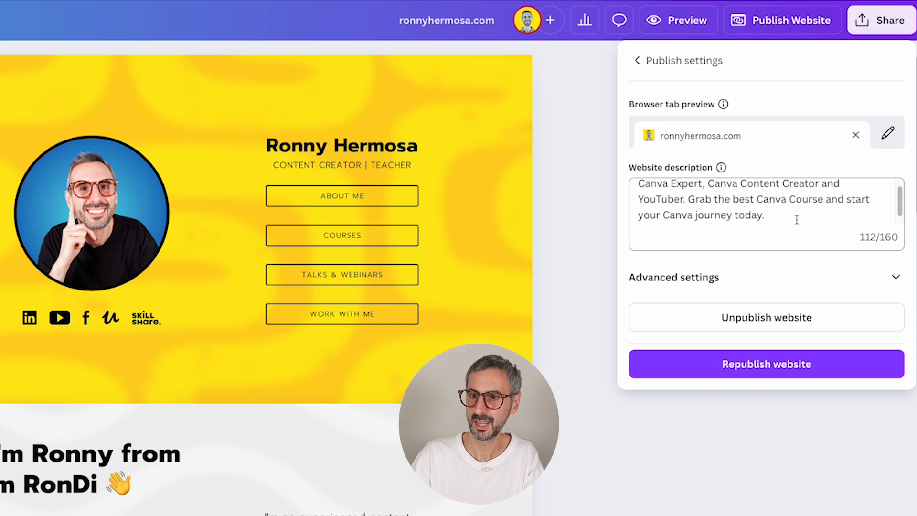
scroll(821, 217, "down", 1)
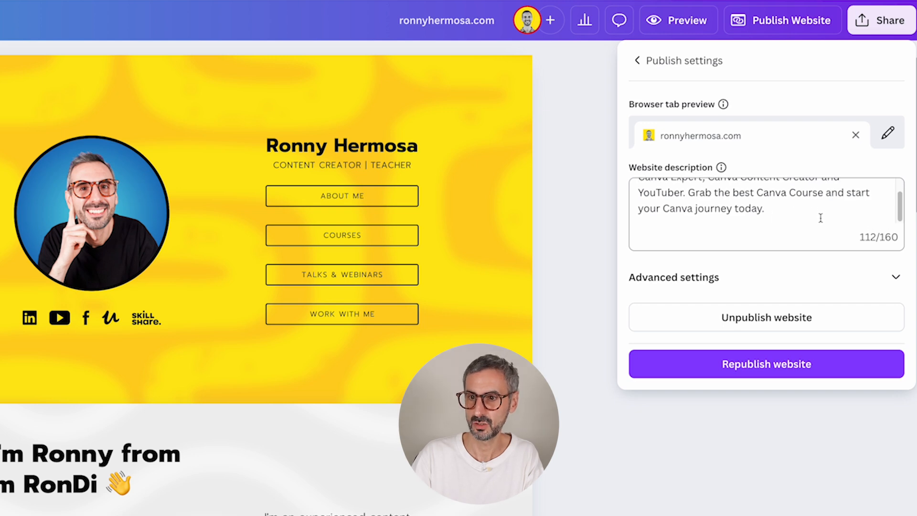
scroll(789, 221, "up", 2)
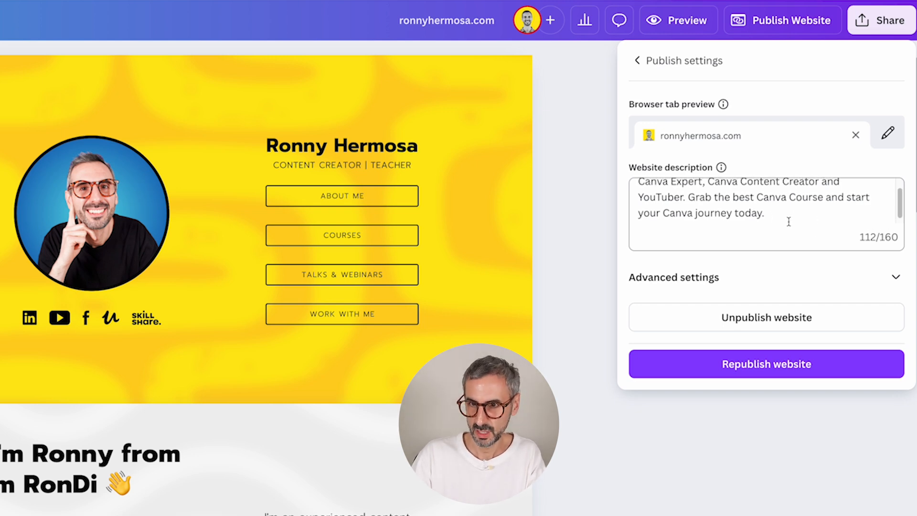
scroll(789, 221, "down", 1)
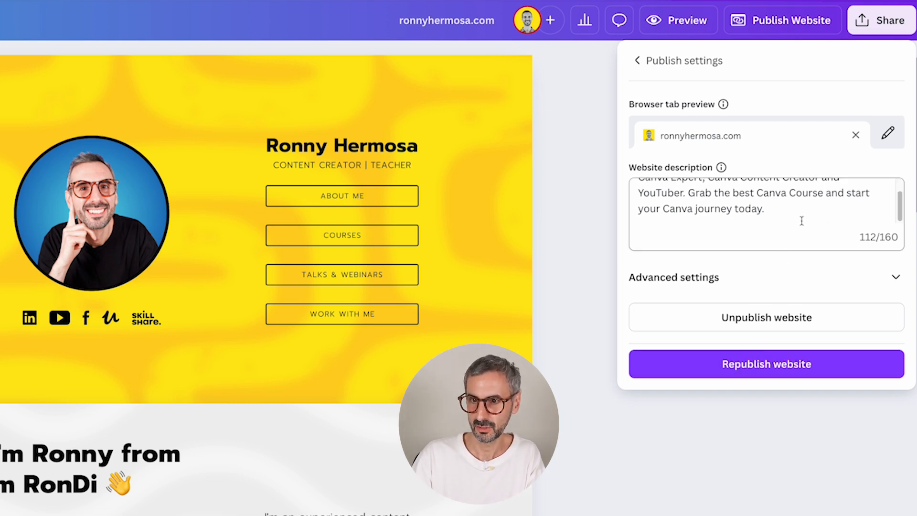
scroll(802, 217, "up", 2)
- Enable the link preview in the advanced publish settings
left_click(891, 285)
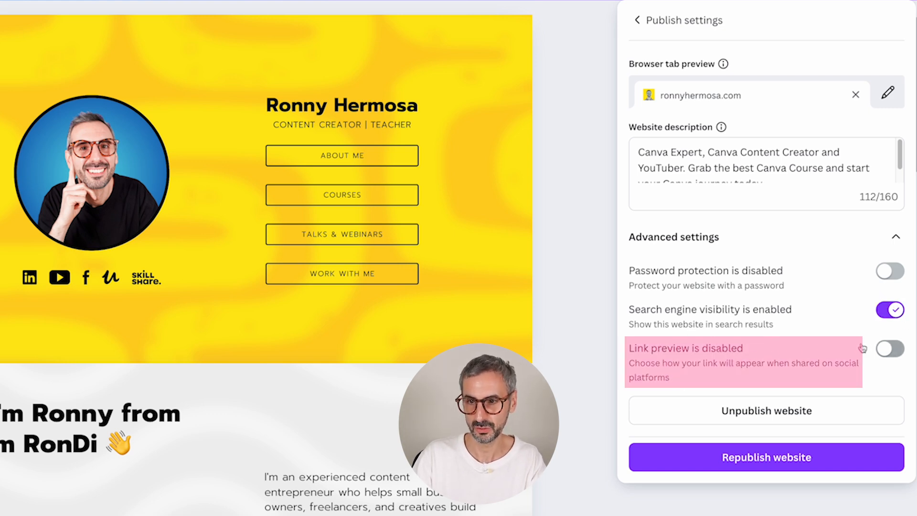
left_click(891, 349)
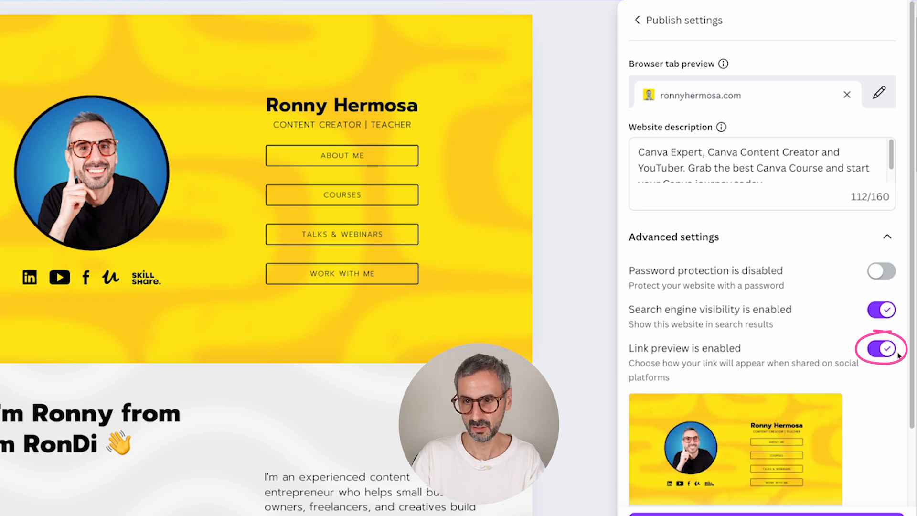
scroll(840, 368, "down", 5)
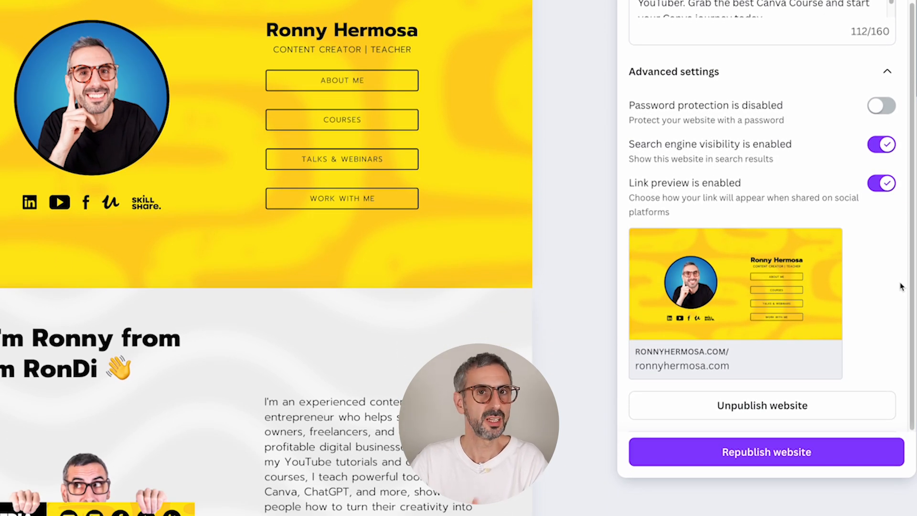
- Replace the link preview image with the yellow Canva Master Course 2022 PNG from the Downloads folder, previewing the file before uploading it
mouse_move(782, 301)
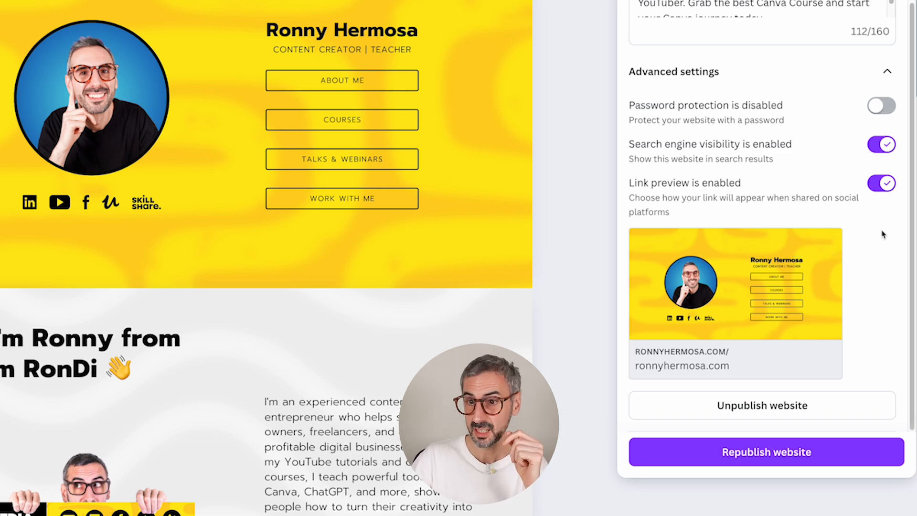
mouse_move(769, 329)
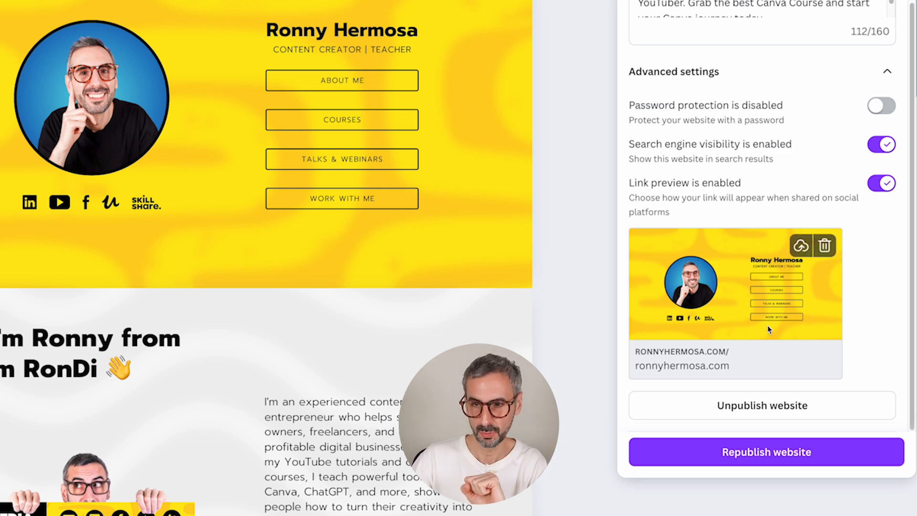
left_click(801, 247)
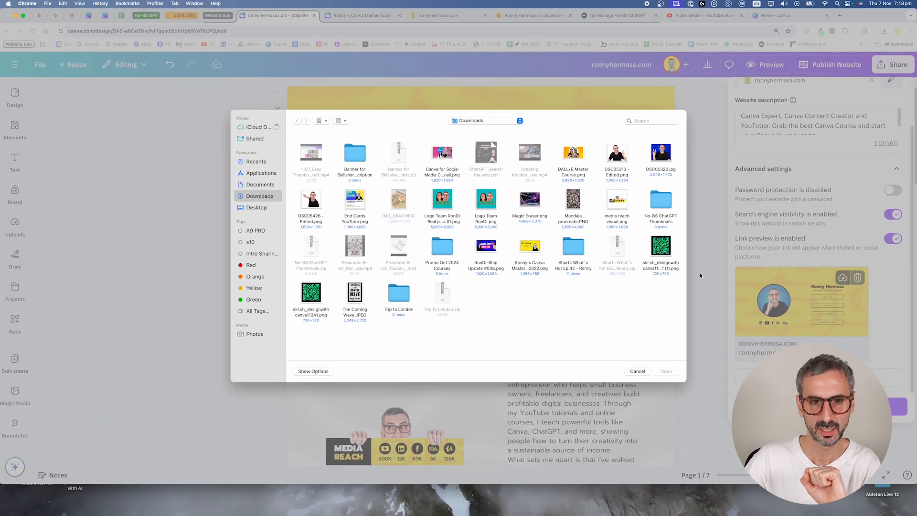
left_click(535, 261)
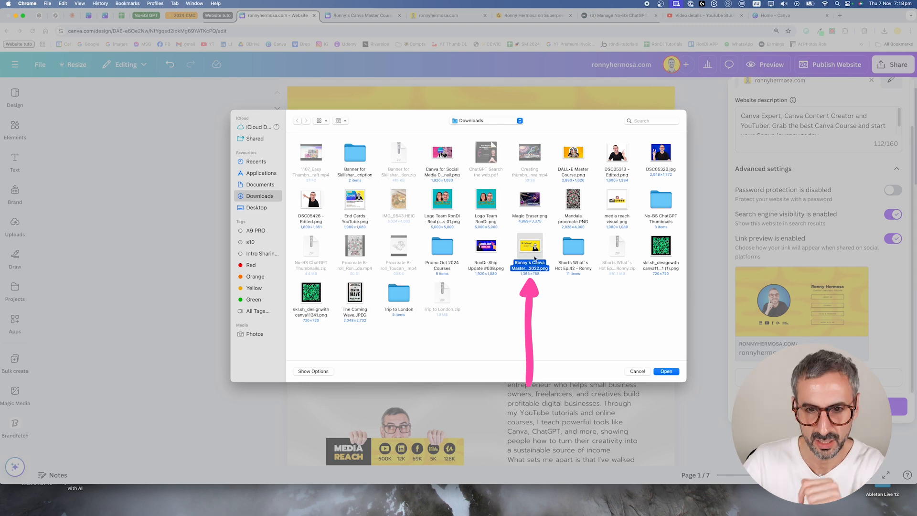
key("space")
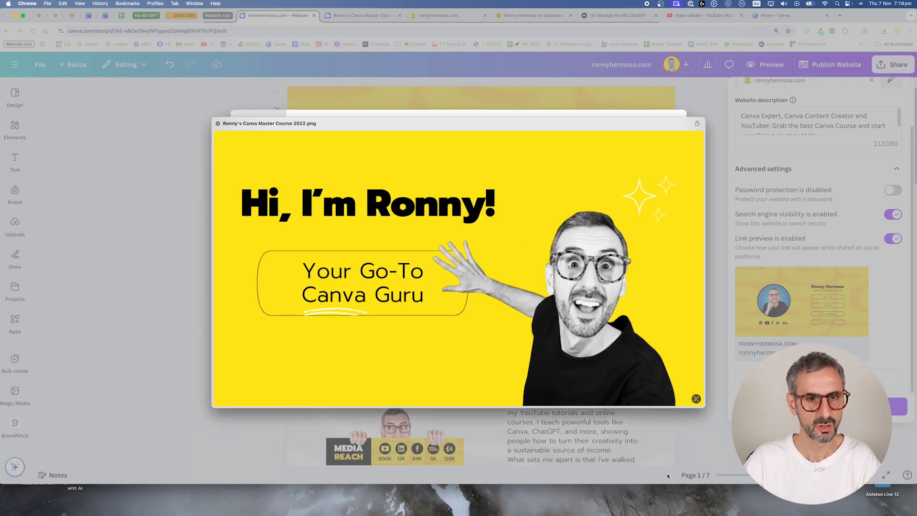
key("space")
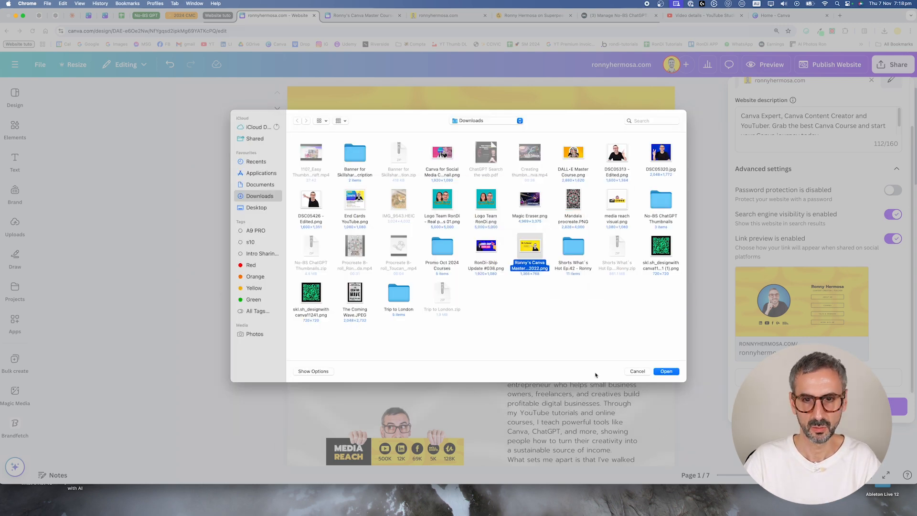
left_click(669, 371)
left_click(23, 15)
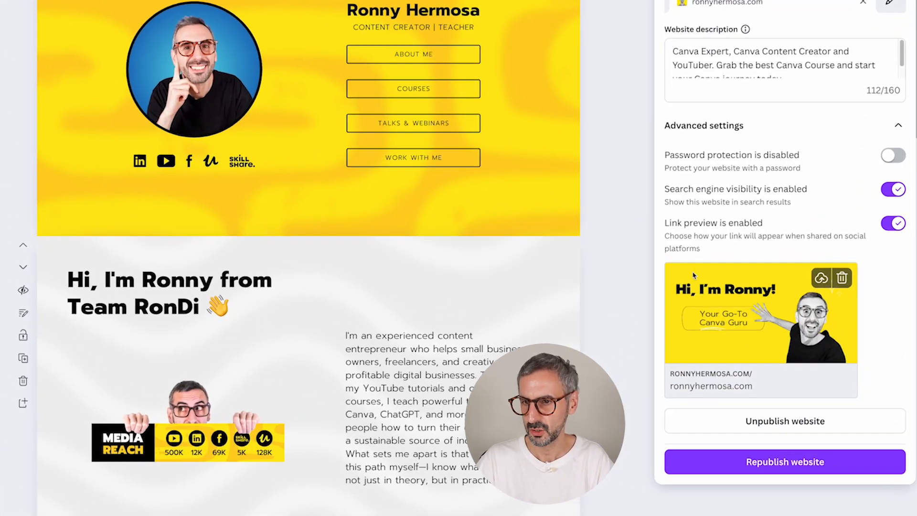
mouse_move(742, 291)
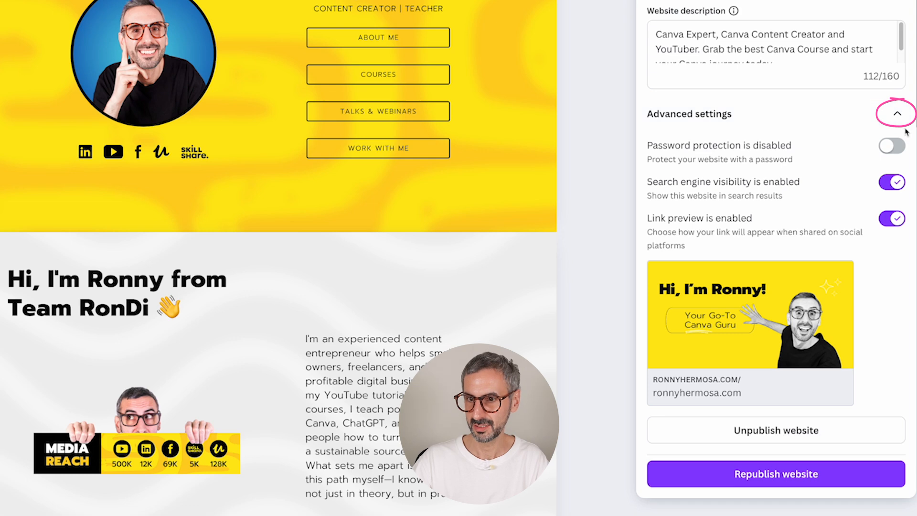
- Recheck the browser tab preview and advanced settings, and republish the website
left_click(898, 114)
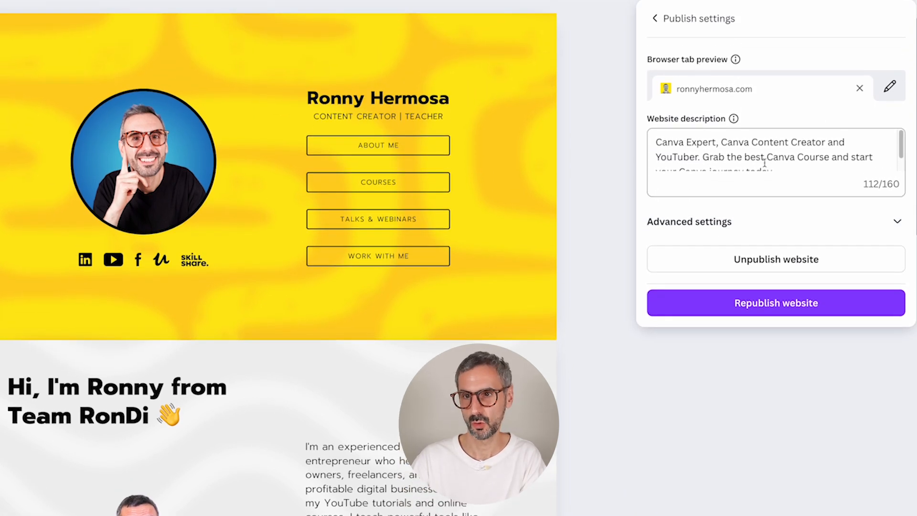
mouse_move(735, 123)
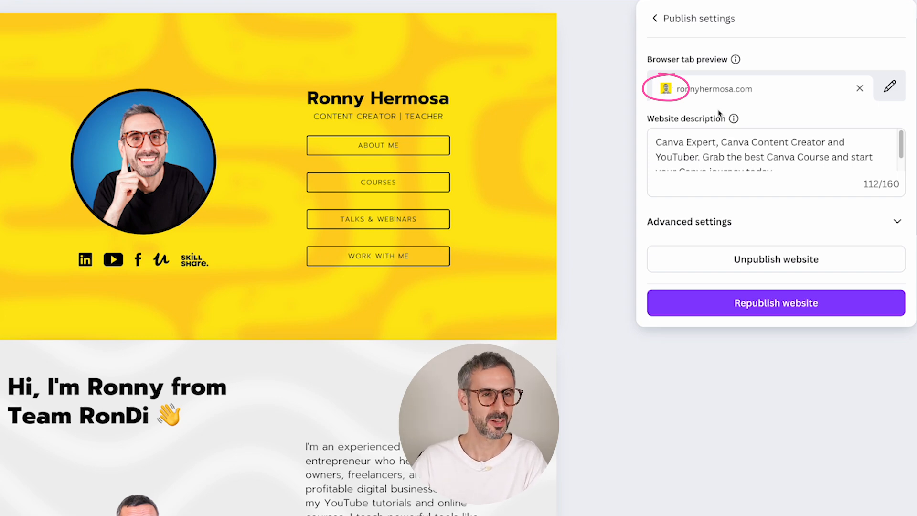
left_click(902, 224)
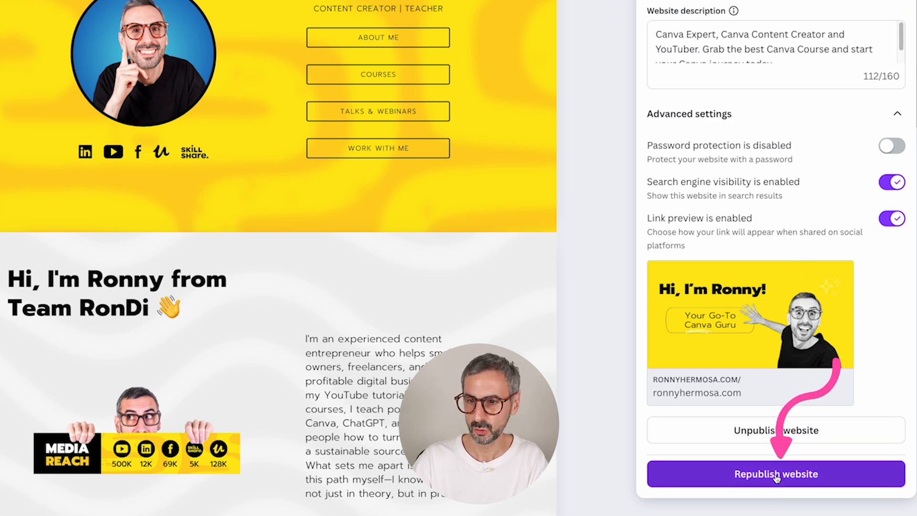
left_click(813, 469)
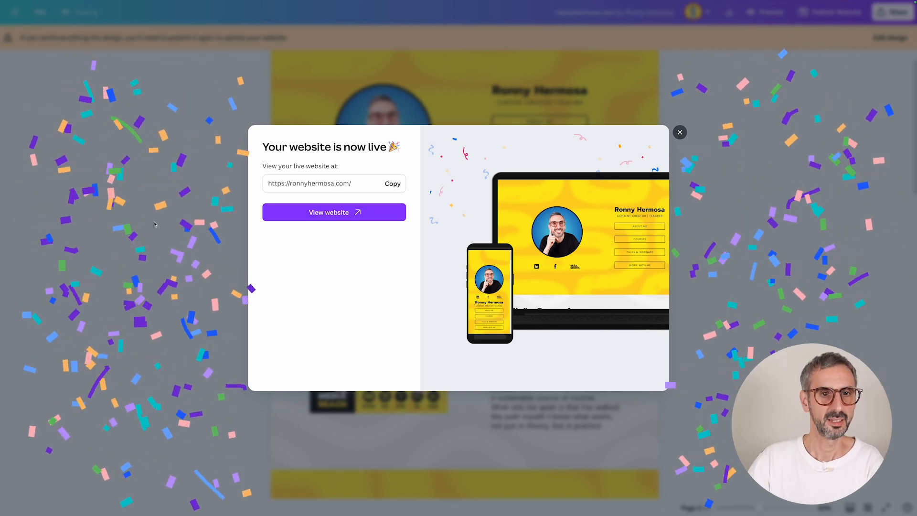
- Open the live website and examine its introduction, courses, Talks & Webinars and 1-on-1 Sessions sections
left_click(284, 208)
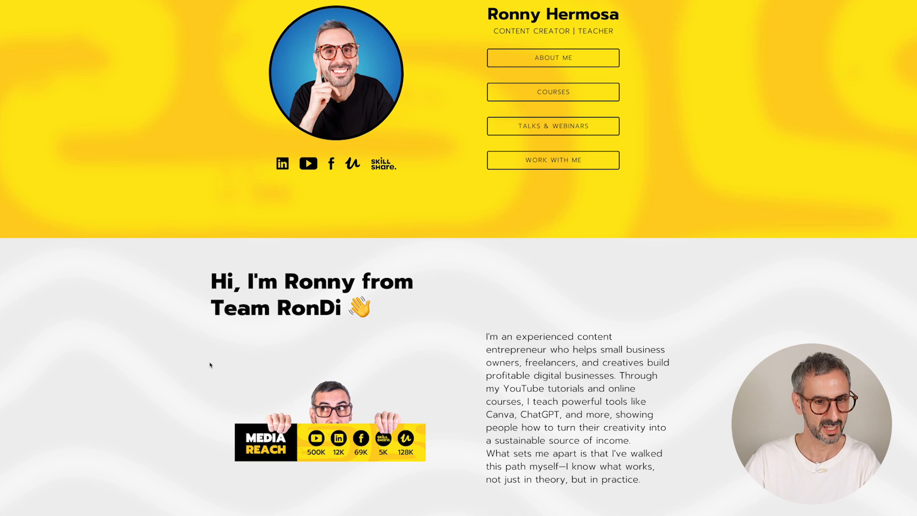
scroll(426, 146, "down", 4)
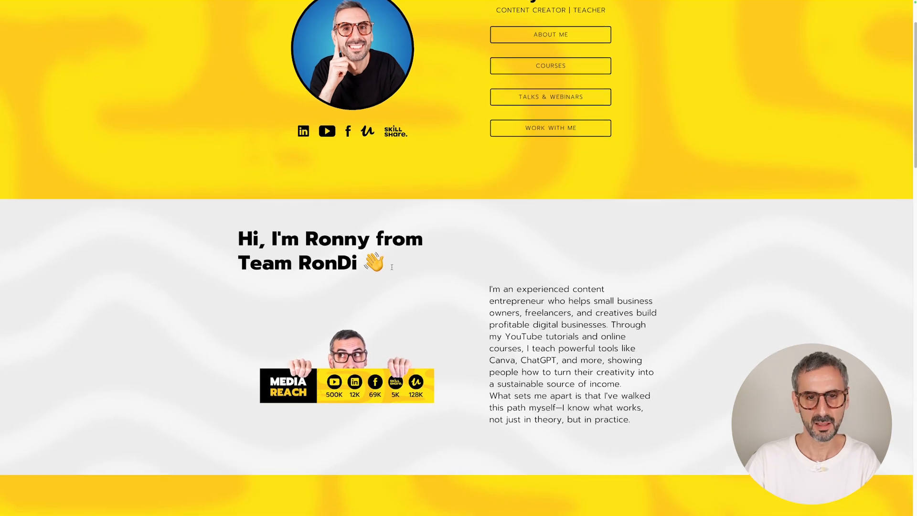
scroll(426, 146, "down", 7)
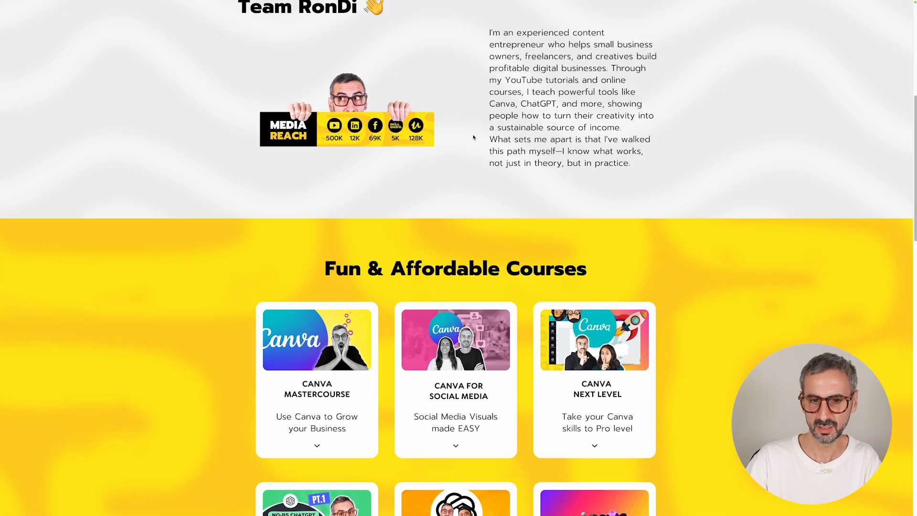
scroll(456, 403, "down", 11)
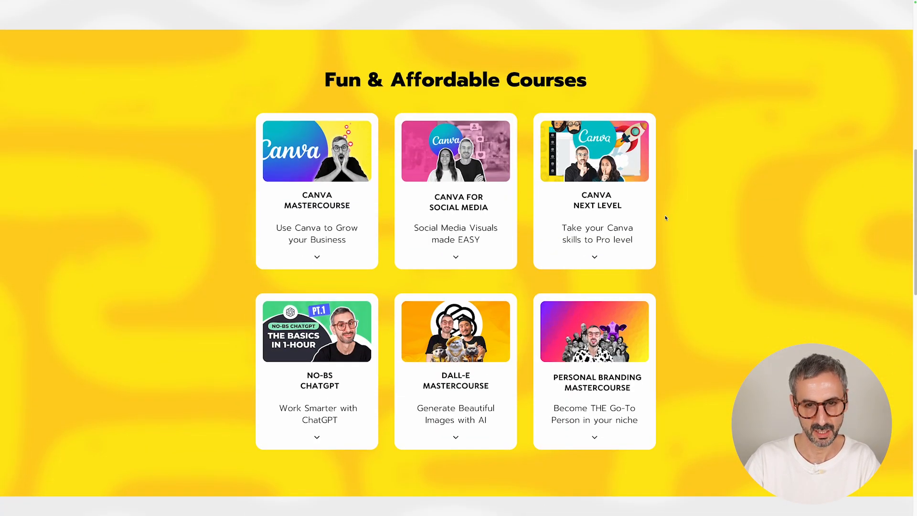
scroll(588, 365, "down", 5)
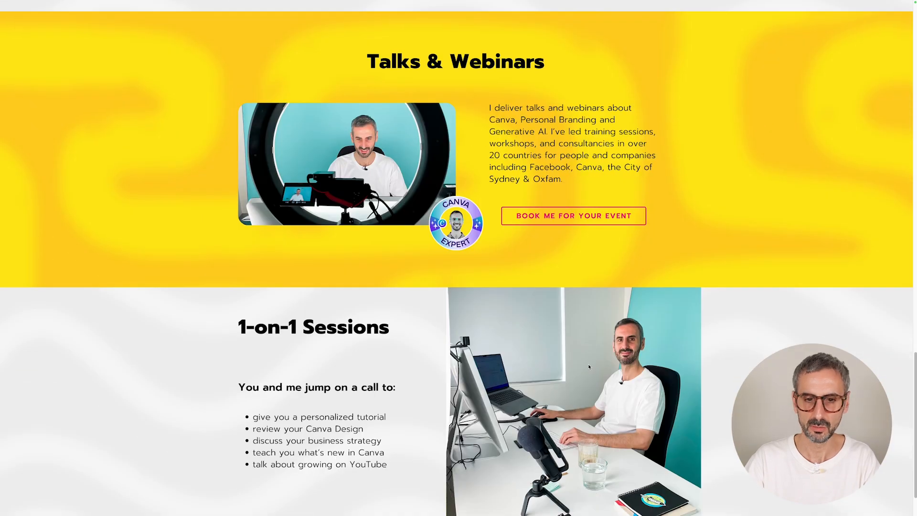
- Test the Book Your Session With Me and Book Me for Your Event buttons on the live website
left_click(330, 469)
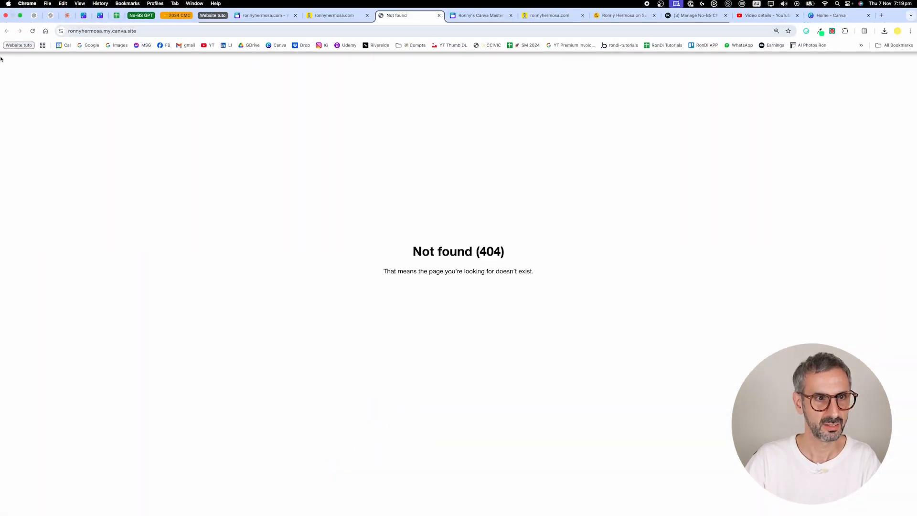
left_click(334, 15)
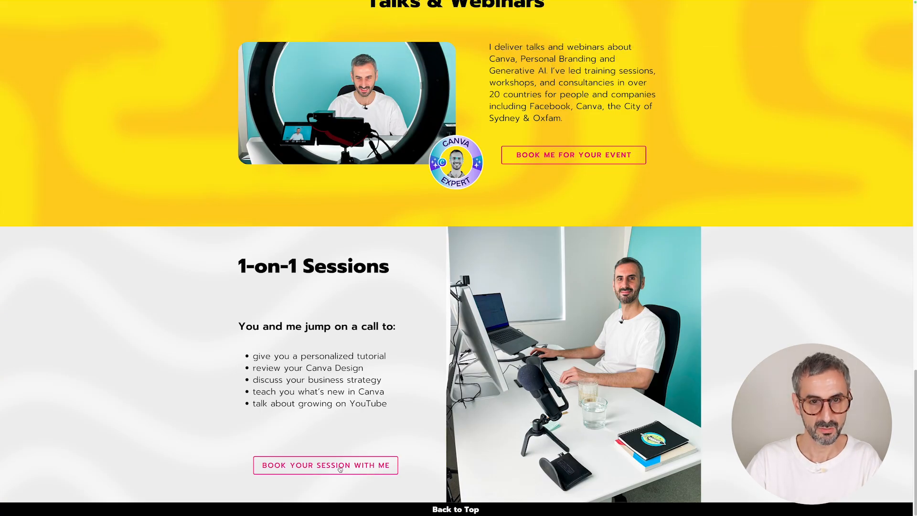
left_click(601, 161)
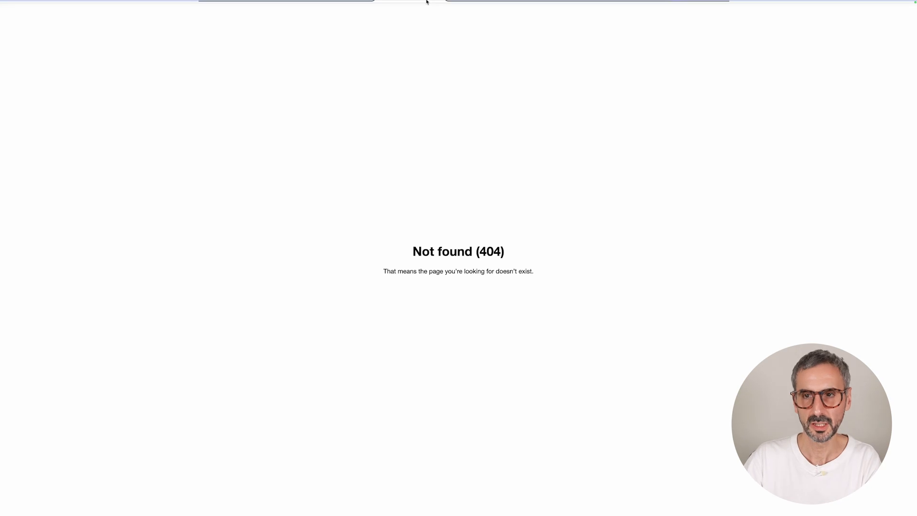
- Return to the Canva design, reopen it for editing and check the link on the Book Me for Your Event button
key("ctrl+Right")
scroll(794, 66, "up", 1)
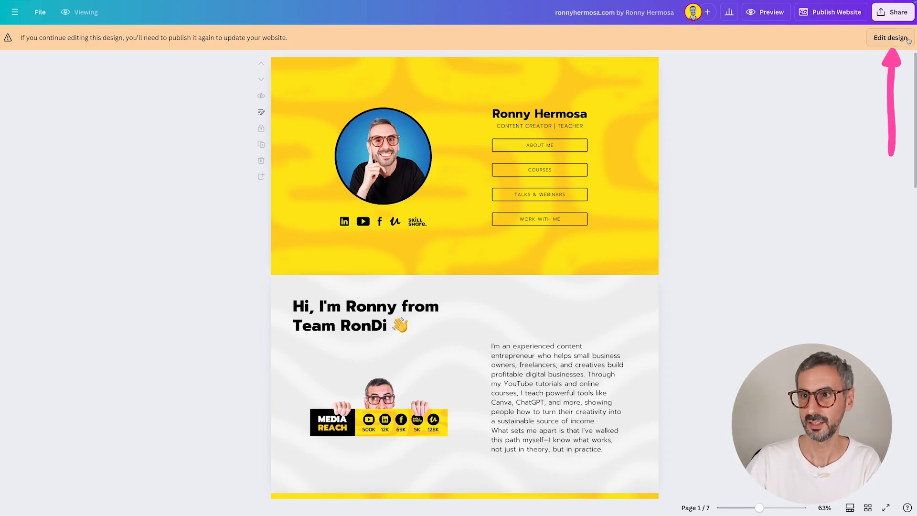
left_click(890, 38)
scroll(598, 277, "down", 10)
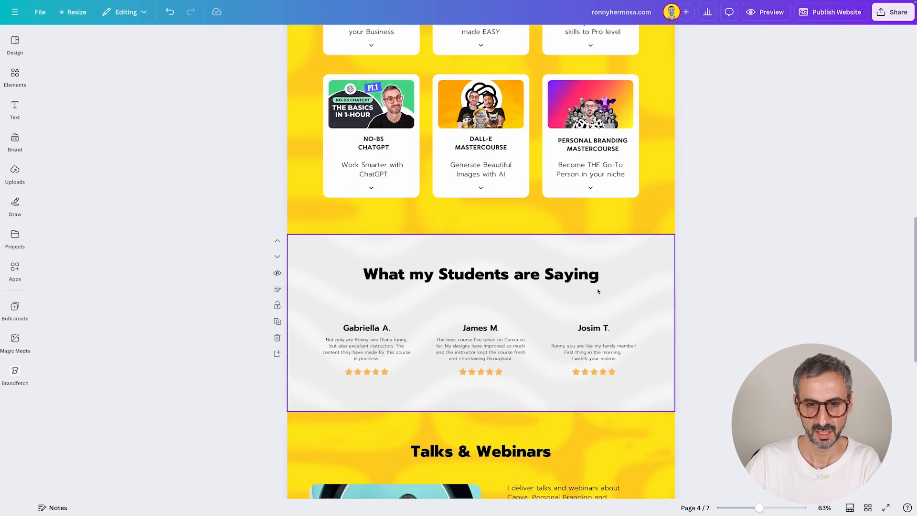
scroll(598, 291, "down", 5)
left_click(565, 316)
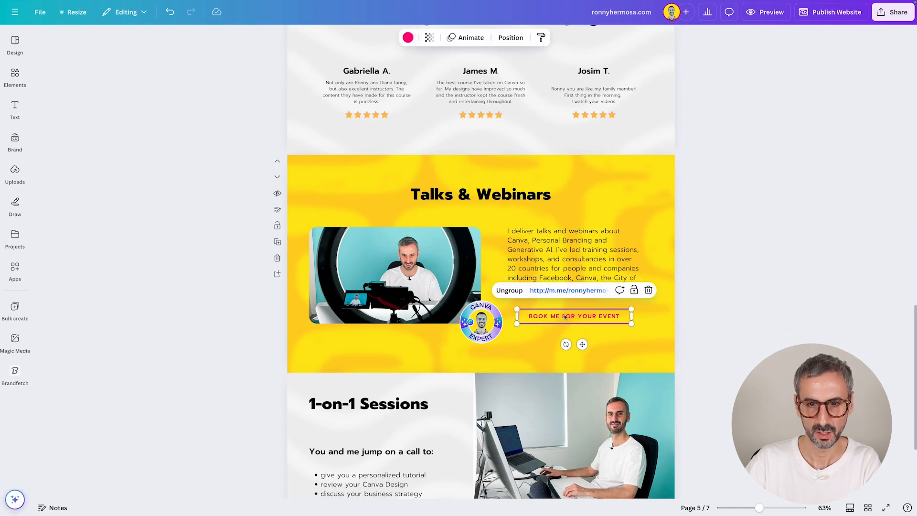
- Inspect the 1-on-1 Sessions and Talks & Webinars pages one page at a time, comparing their booking buttons
scroll(565, 317, "down", 3)
left_click(266, 387)
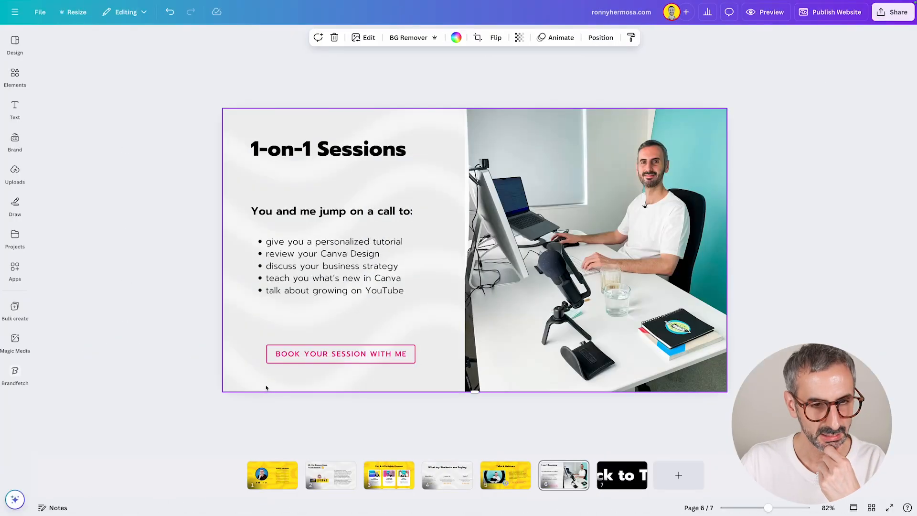
scroll(270, 377, "up", 2)
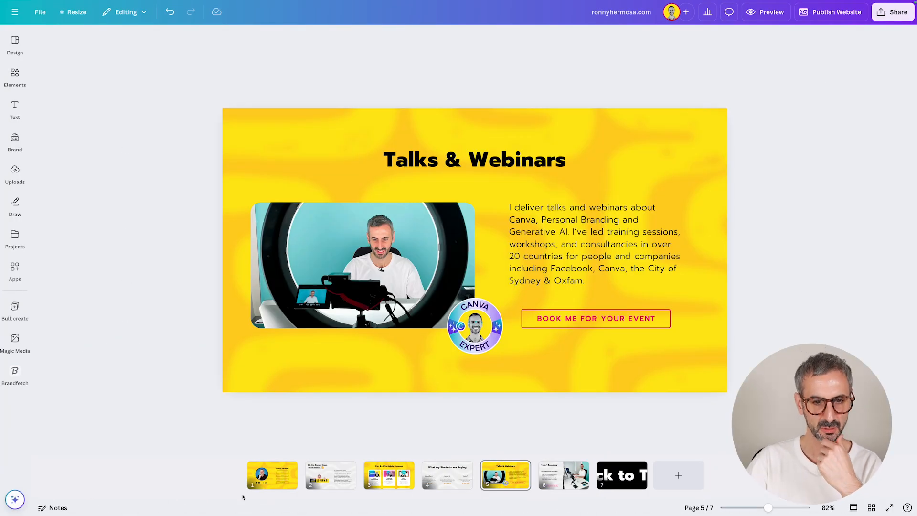
left_click(606, 319)
left_click(892, 377)
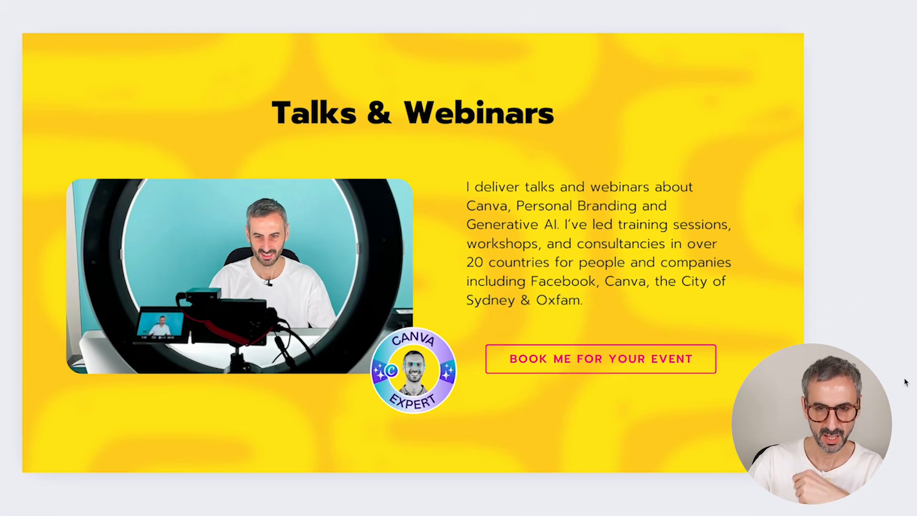